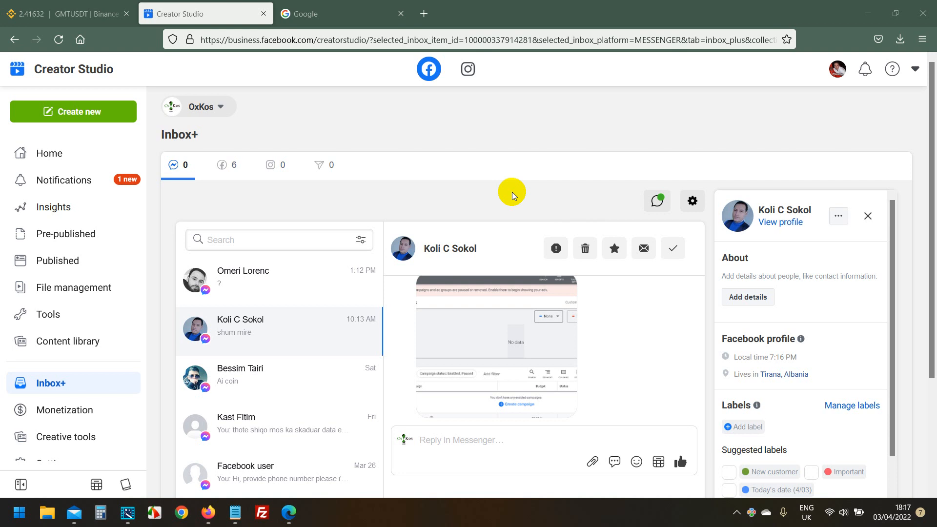
Search Google for "google ads", open the Google Ads site and sign in to the account.
{"action": "left_click", "coordinate": [342, 13]}
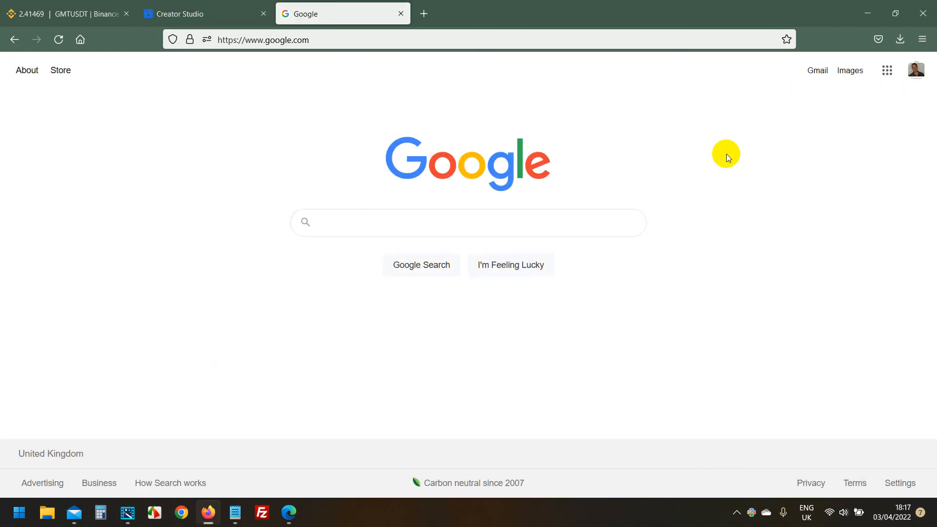
{"action": "type", "text": "google ads"}
{"action": "key", "text": "Return"}
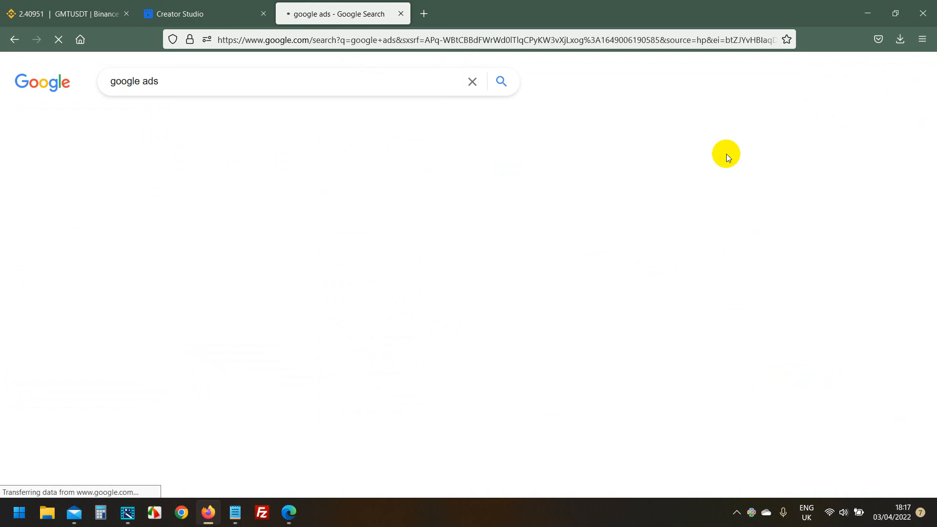
{"action": "left_click", "coordinate": [292, 182]}
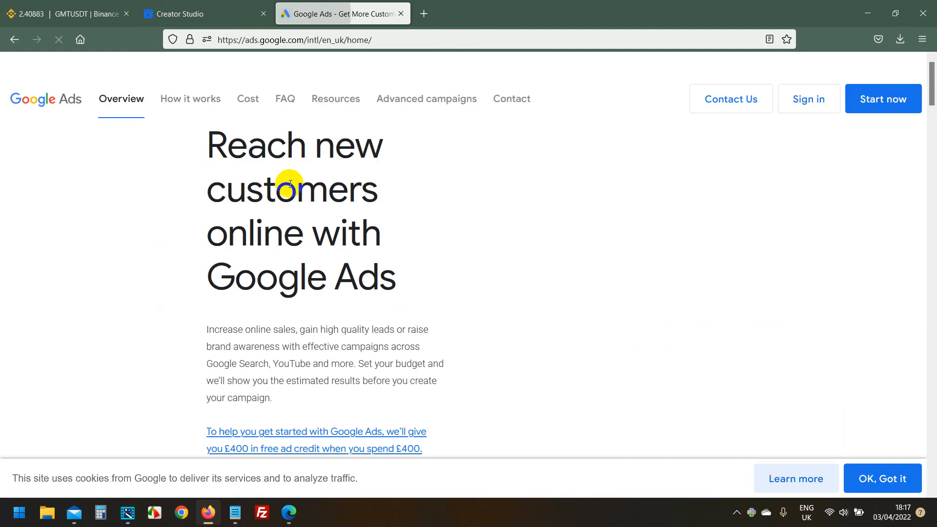
{"action": "left_click", "coordinate": [799, 110]}
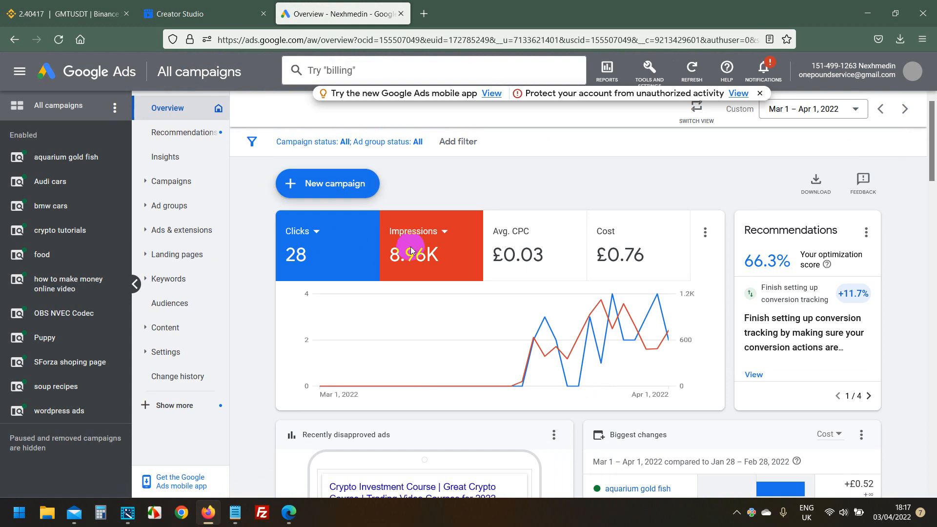
Start a new campaign without a goal's guidance, using the Video type and the Custom video campaign subtype.
{"action": "left_click", "coordinate": [311, 186]}
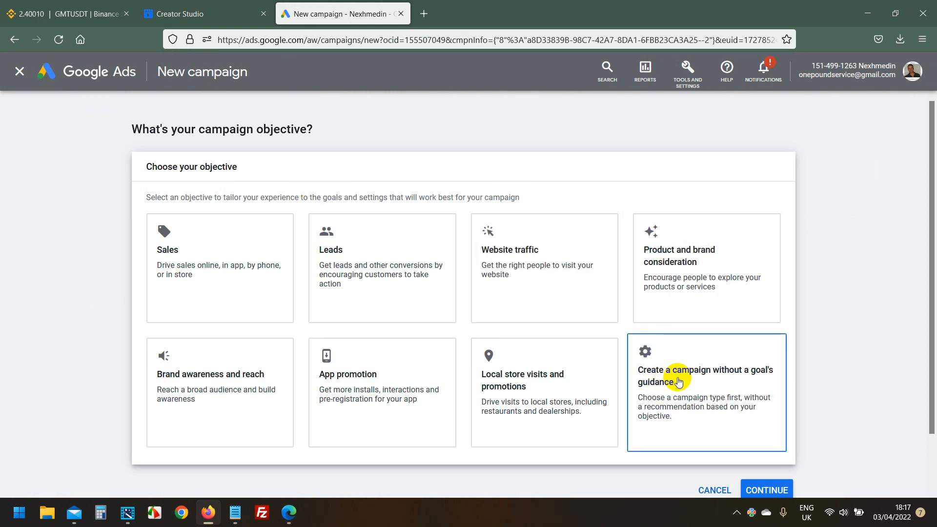
{"action": "left_click", "coordinate": [681, 381]}
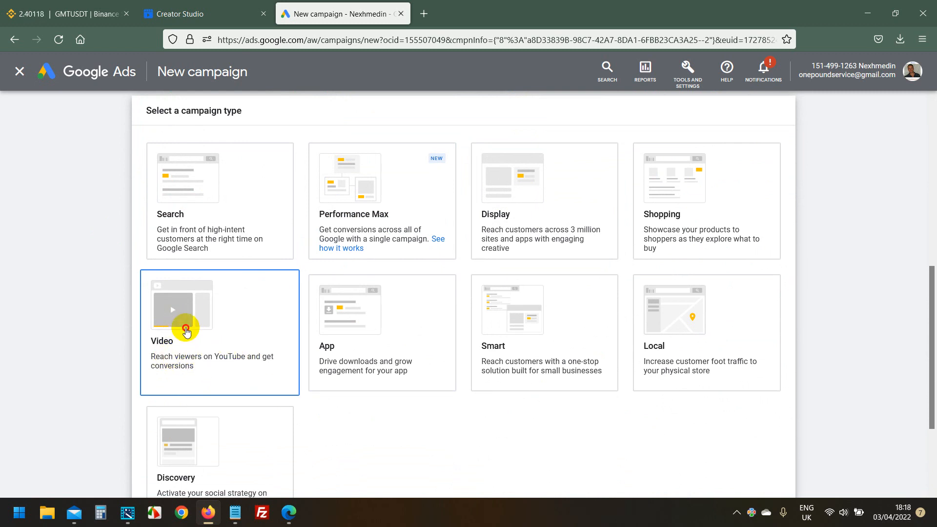
{"action": "left_click", "coordinate": [186, 330]}
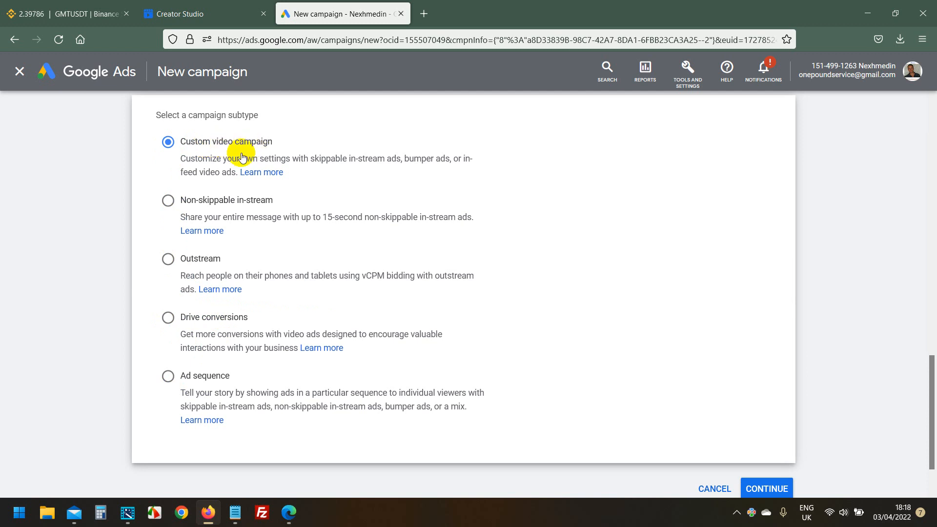
{"action": "left_click", "coordinate": [753, 490]}
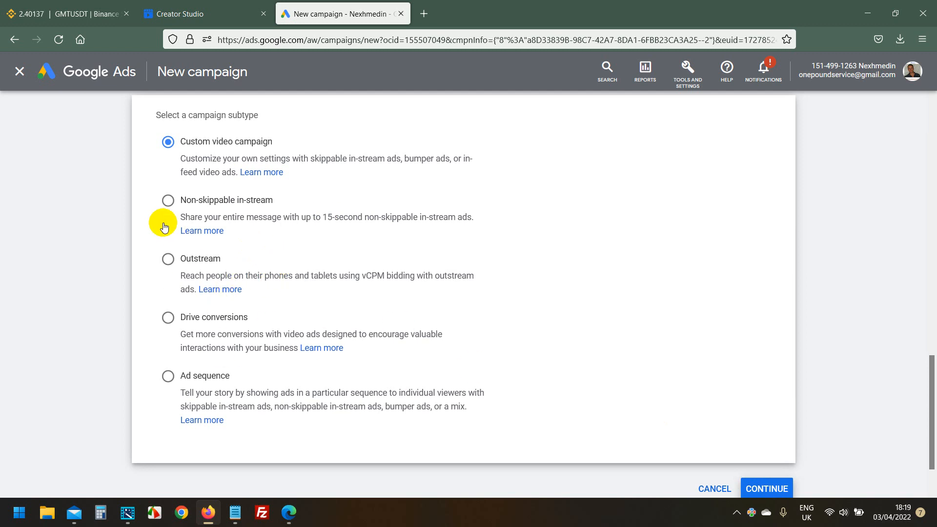
Open the Learn more article for the Custom video campaign subtype in a new tab and copy its web address.
{"action": "right_click", "coordinate": [261, 172]}
{"action": "left_click", "coordinate": [282, 179]}
{"action": "left_click", "coordinate": [434, 14]}
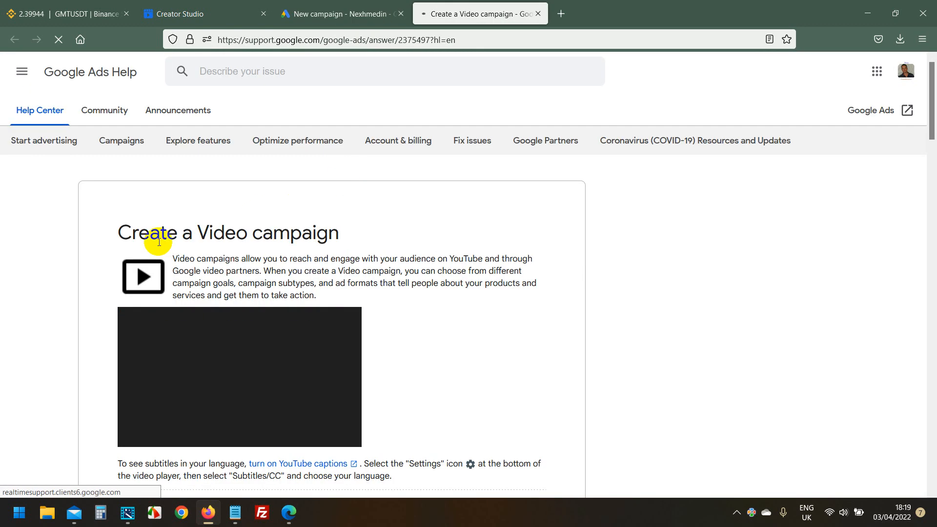
{"action": "scroll", "coordinate": [158, 241], "scroll_direction": "down", "scroll_amount": 2}
{"action": "left_click", "coordinate": [246, 319]}
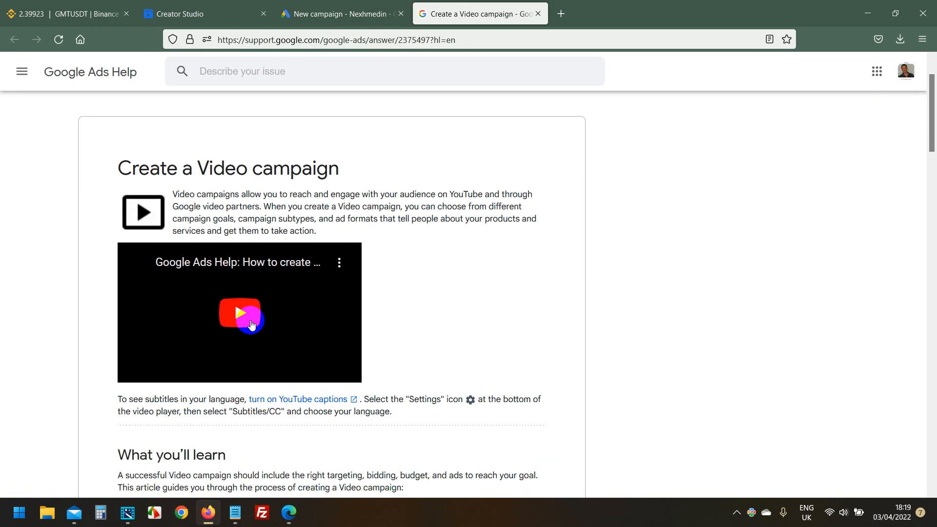
{"action": "scroll", "coordinate": [80, 315], "scroll_direction": "down", "scroll_amount": 5}
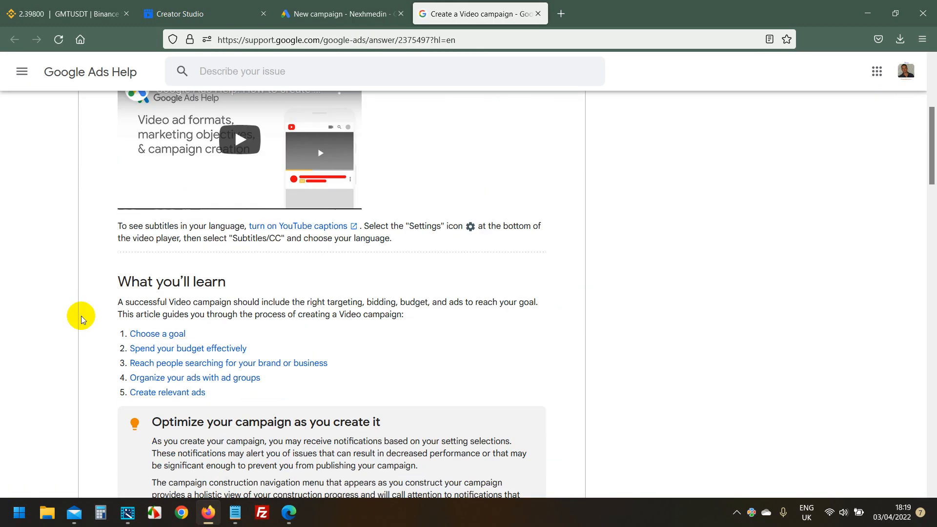
{"action": "scroll", "coordinate": [164, 352], "scroll_direction": "down", "scroll_amount": 5}
{"action": "scroll", "coordinate": [147, 287], "scroll_direction": "up", "scroll_amount": 5}
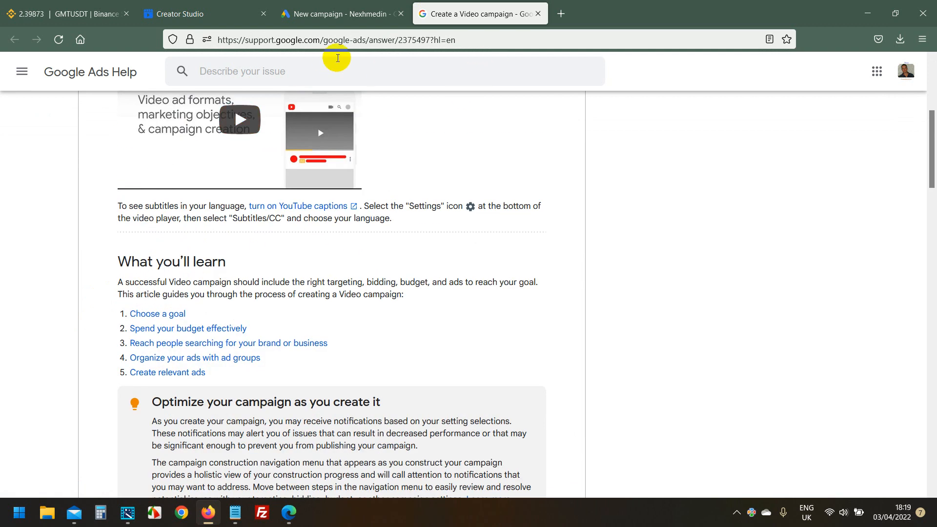
{"action": "right_click", "coordinate": [333, 42]}
{"action": "left_click", "coordinate": [348, 108]}
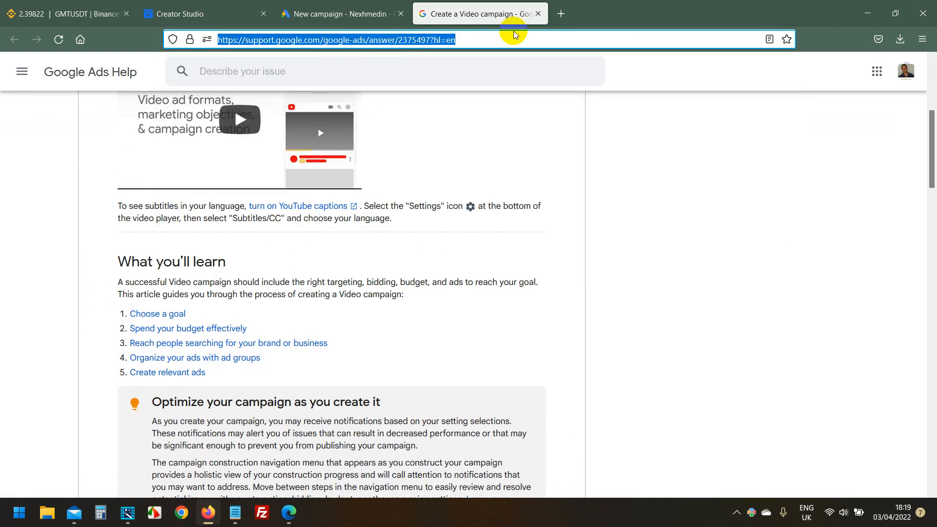
Search the web in a new tab for "translate page to other languages".
{"action": "left_click", "coordinate": [560, 13]}
{"action": "type", "text": "translate"}
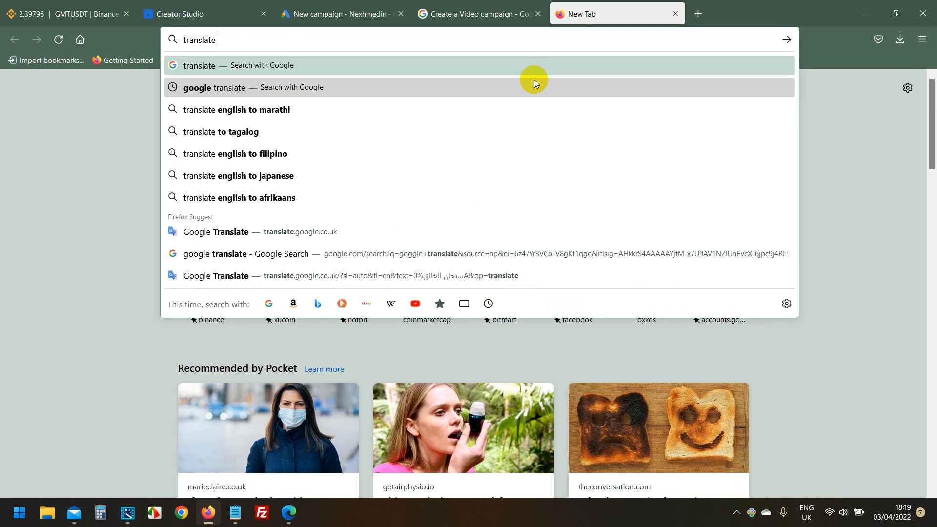
{"action": "type", "text": " page to"}
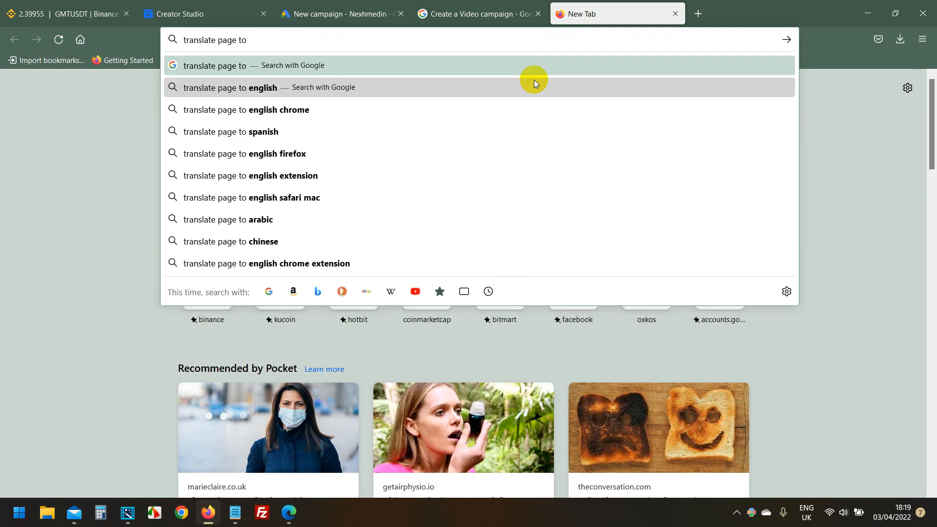
{"action": "type", "text": " other "}
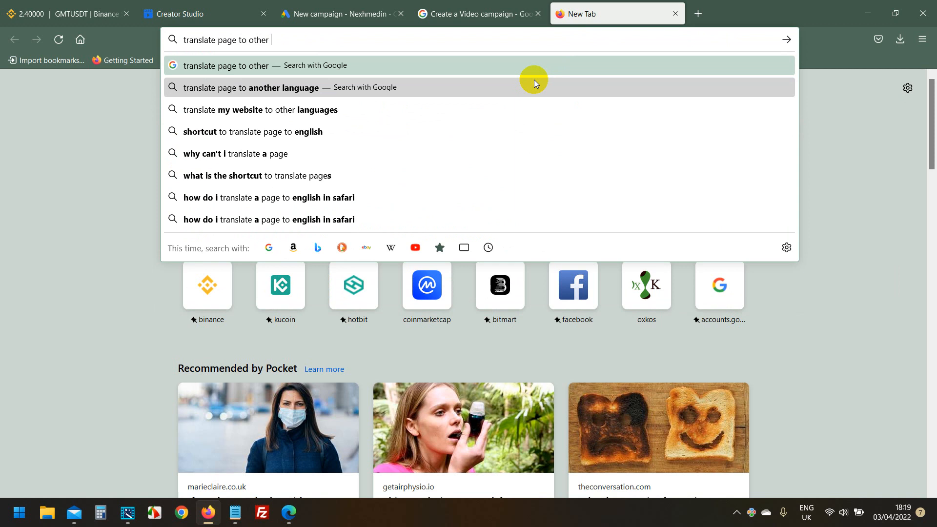
{"action": "type", "text": "languages"}
{"action": "key", "text": "Return"}
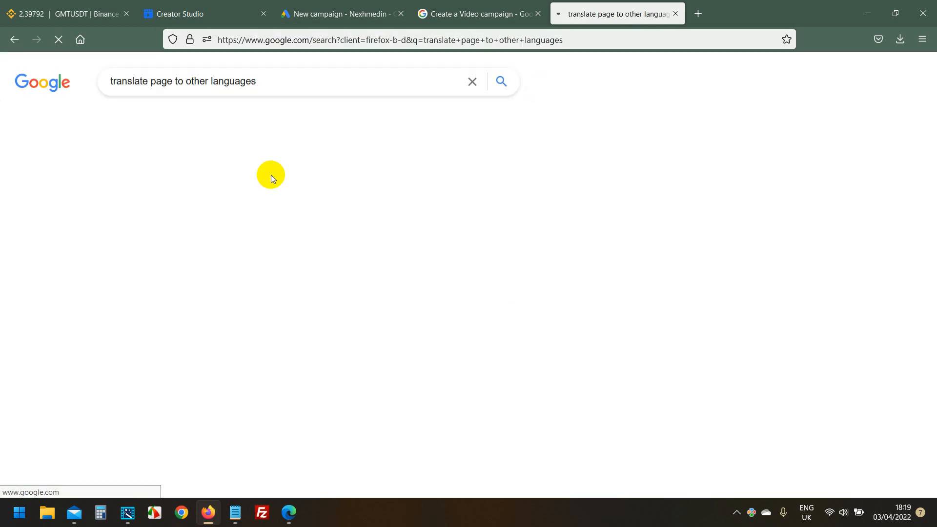
Open the search result "Change Chrome languages and translate web pages" in a new tab.
{"action": "scroll", "coordinate": [215, 197], "scroll_direction": "down", "scroll_amount": 7}
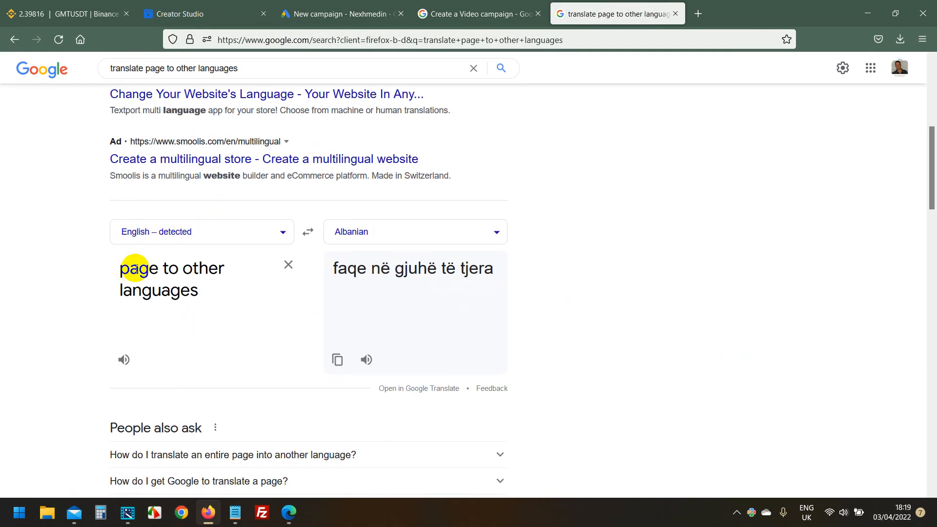
{"action": "scroll", "coordinate": [125, 341], "scroll_direction": "down", "scroll_amount": 3}
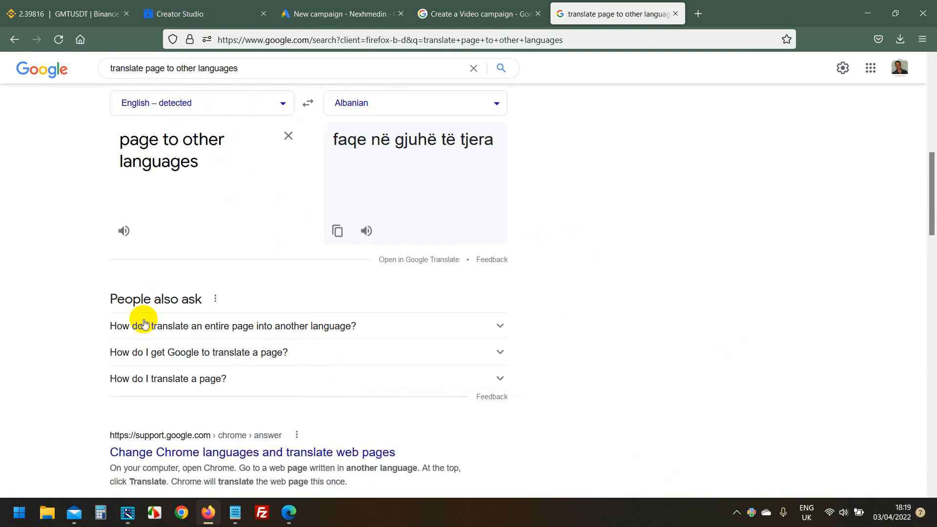
{"action": "scroll", "coordinate": [143, 318], "scroll_direction": "up", "scroll_amount": 1}
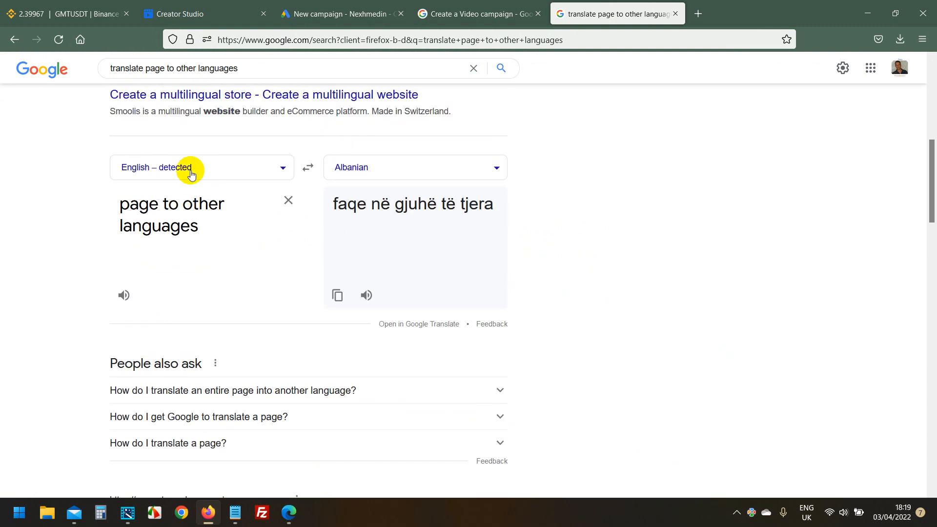
{"action": "triple_click", "coordinate": [168, 224]}
{"action": "scroll", "coordinate": [89, 304], "scroll_direction": "down", "scroll_amount": 1}
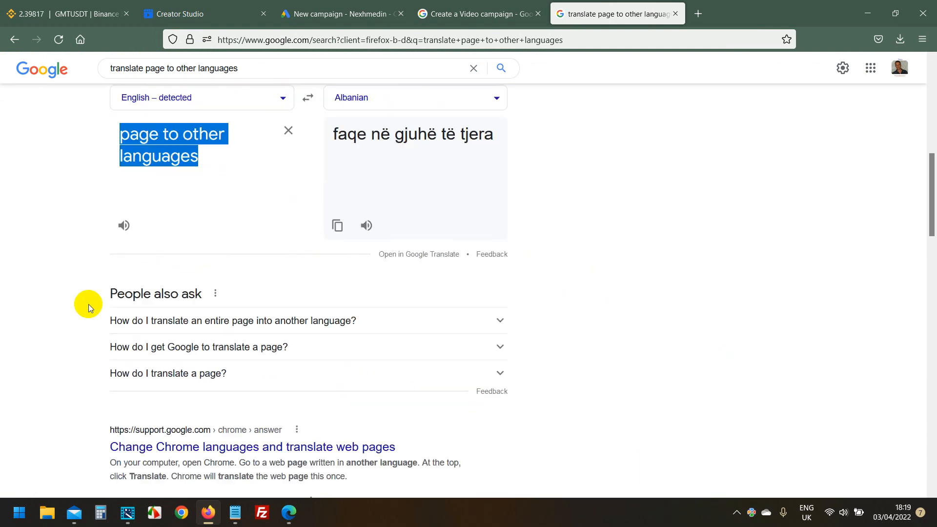
{"action": "scroll", "coordinate": [89, 304], "scroll_direction": "down", "scroll_amount": 3}
{"action": "right_click", "coordinate": [175, 259]}
{"action": "left_click", "coordinate": [209, 270]}
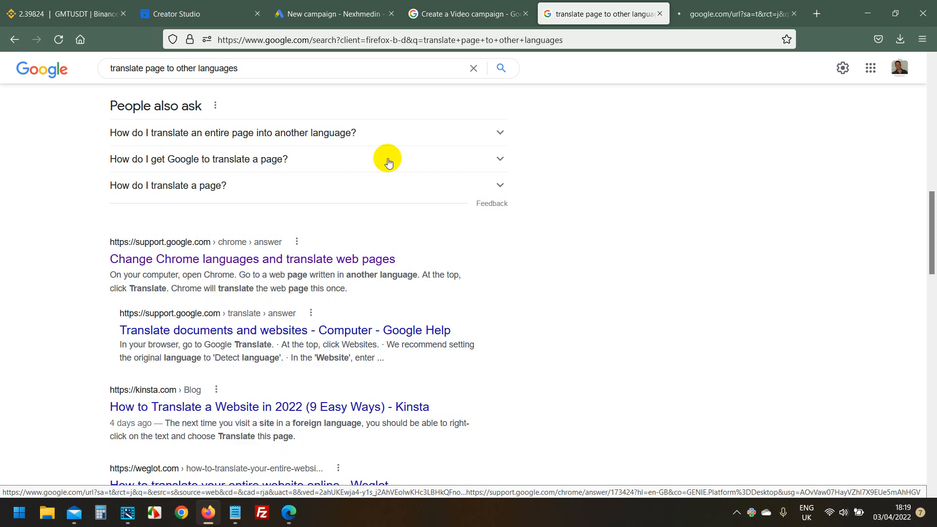
{"action": "left_click", "coordinate": [732, 14]}
Look through the Chrome help article's translation and browser language instructions and close the article.
{"action": "scroll", "coordinate": [451, 169], "scroll_direction": "down", "scroll_amount": 2}
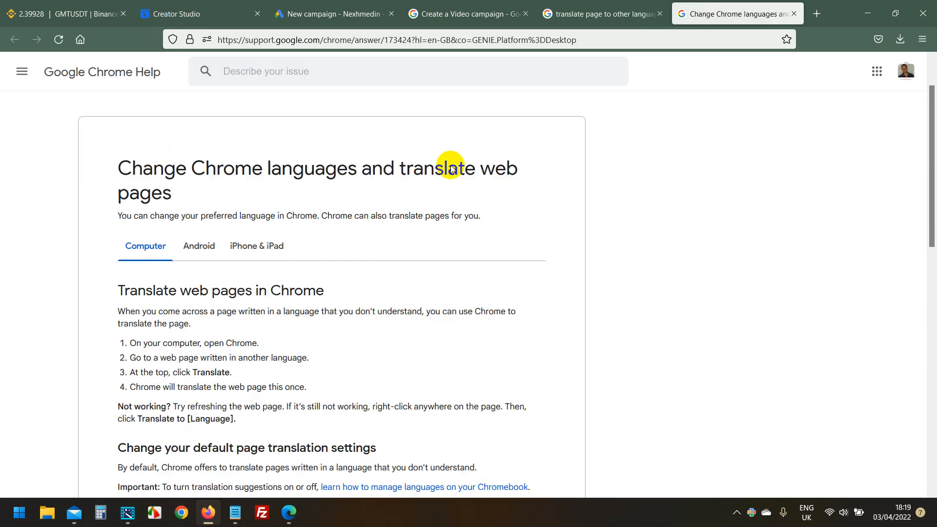
{"action": "scroll", "coordinate": [451, 169], "scroll_direction": "down", "scroll_amount": 5}
{"action": "scroll", "coordinate": [428, 175], "scroll_direction": "down", "scroll_amount": 5}
{"action": "scroll", "coordinate": [428, 177], "scroll_direction": "up", "scroll_amount": 5}
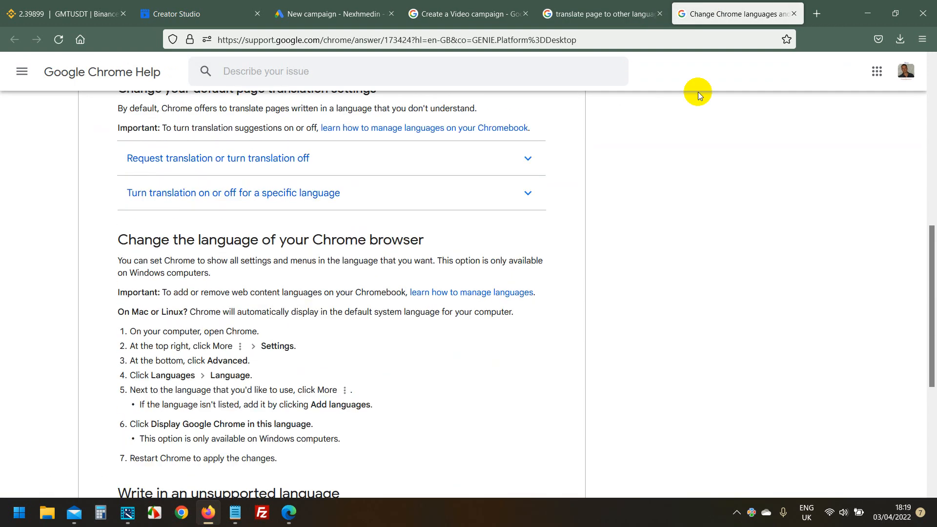
{"action": "left_click", "coordinate": [793, 13]}
Refine the web search to "translate page to other languages online free".
{"action": "scroll", "coordinate": [140, 366], "scroll_direction": "down", "scroll_amount": 2}
{"action": "scroll", "coordinate": [138, 347], "scroll_direction": "up", "scroll_amount": 4}
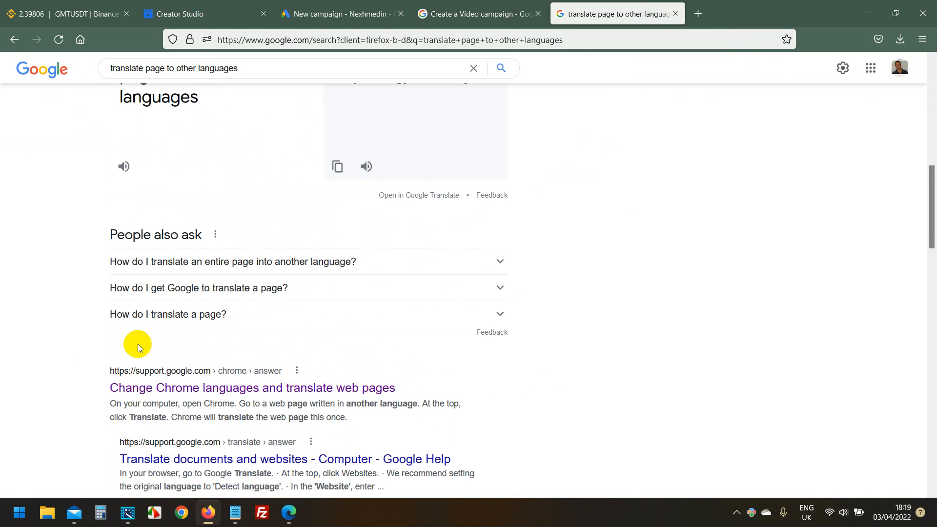
{"action": "scroll", "coordinate": [138, 347], "scroll_direction": "up", "scroll_amount": 4}
{"action": "left_click", "coordinate": [260, 68]}
{"action": "type", "text": "onl"}
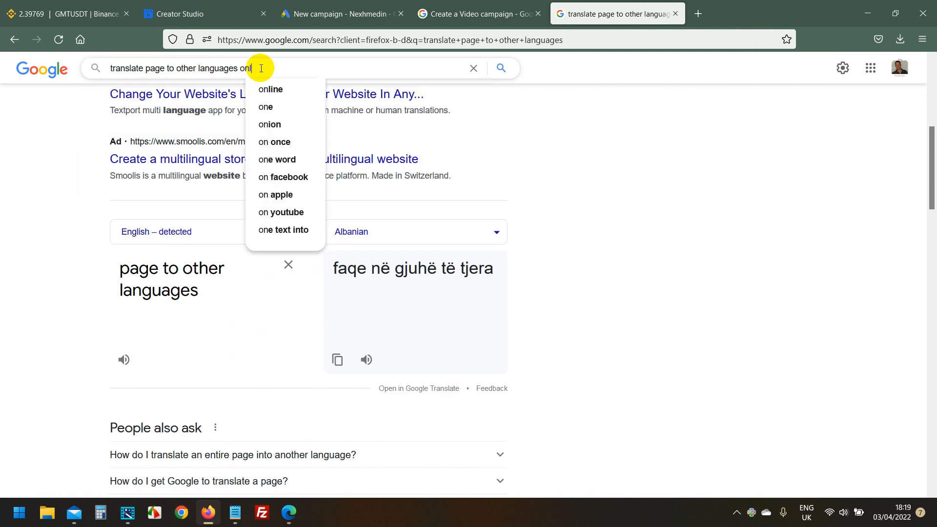
{"action": "type", "text": "ine free"}
{"action": "key", "text": "Return"}
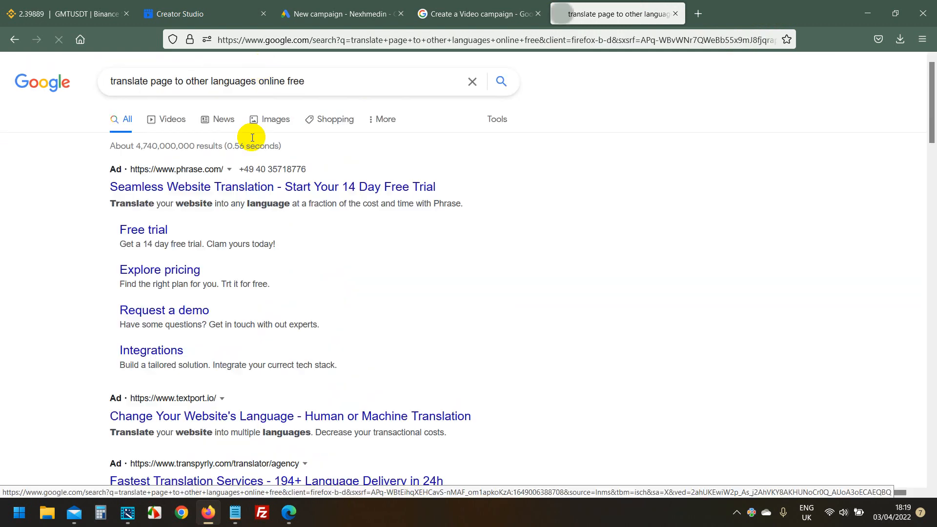
Open the Weglot article on translating an entire website, review its Google Translate instructions and close it.
{"action": "scroll", "coordinate": [102, 256], "scroll_direction": "down", "scroll_amount": 7}
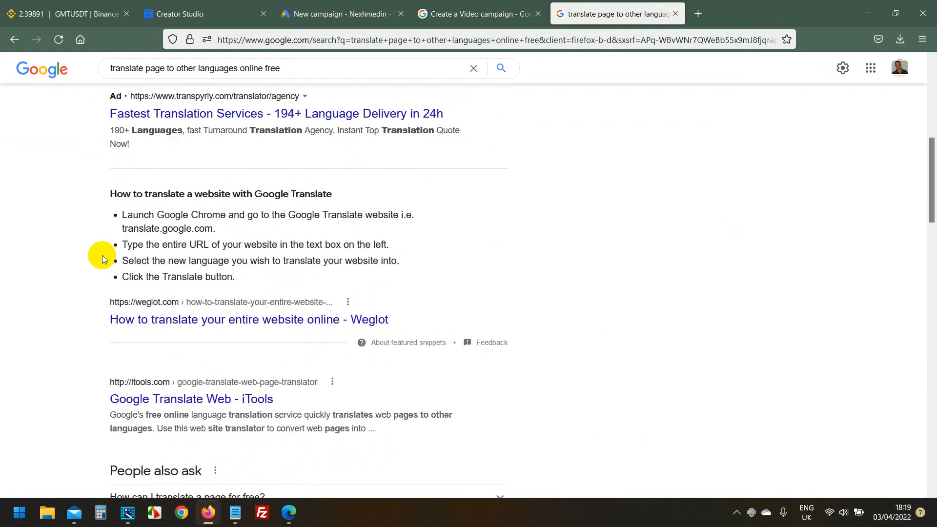
{"action": "scroll", "coordinate": [101, 255], "scroll_direction": "down", "scroll_amount": 2}
{"action": "right_click", "coordinate": [166, 237]}
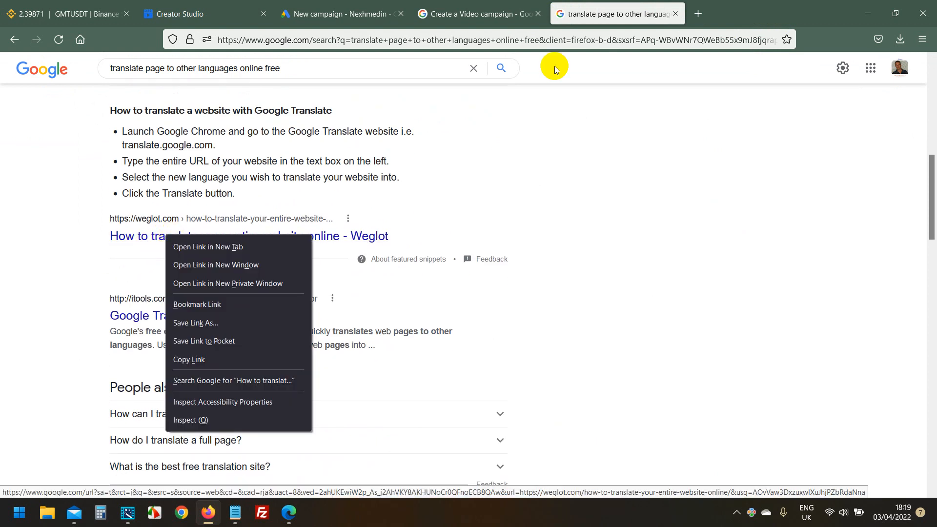
{"action": "left_click", "coordinate": [208, 247]}
{"action": "left_click", "coordinate": [668, 14]}
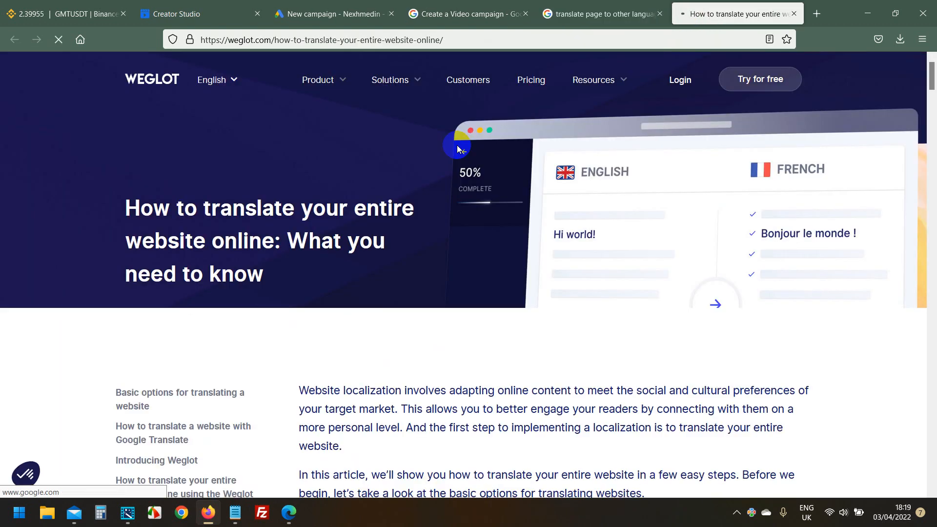
{"action": "scroll", "coordinate": [121, 297], "scroll_direction": "down", "scroll_amount": 20}
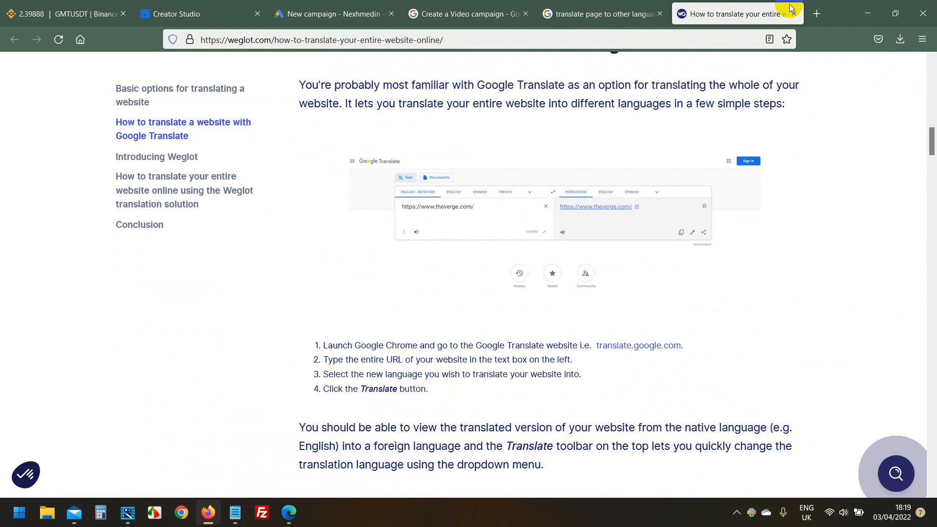
{"action": "left_click", "coordinate": [793, 13]}
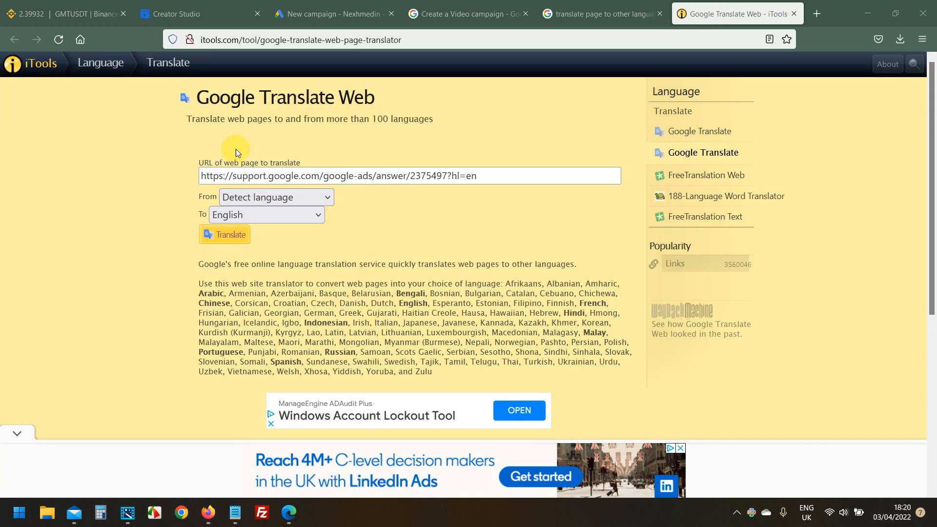
Set the web page translator's source language to English.
{"action": "left_click", "coordinate": [259, 197]}
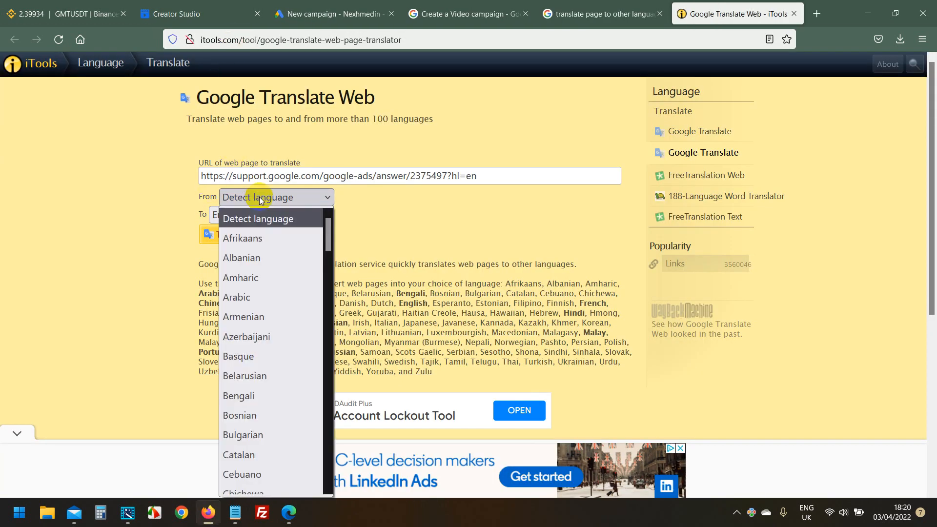
{"action": "left_click_drag", "start_coordinate": [329, 227], "coordinate": [328, 280]}
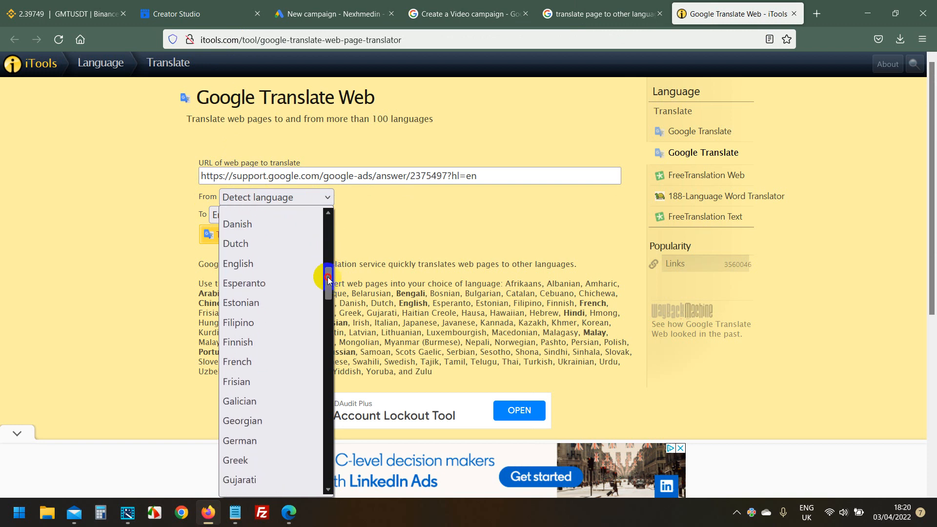
{"action": "left_click", "coordinate": [275, 262]}
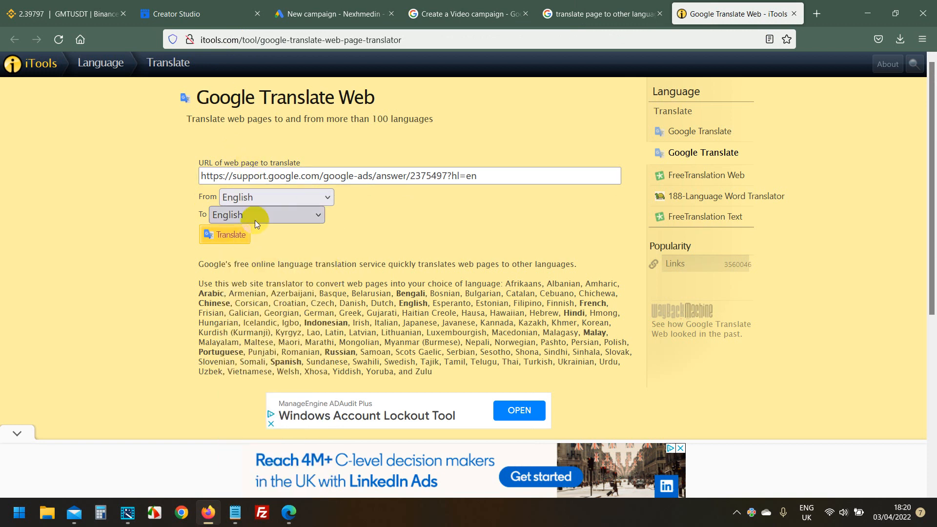
Set the web page translator's target language to Albanian and translate the Google Ads help article.
{"action": "left_click", "coordinate": [255, 218]}
{"action": "scroll", "coordinate": [258, 249], "scroll_direction": "up", "scroll_amount": 3}
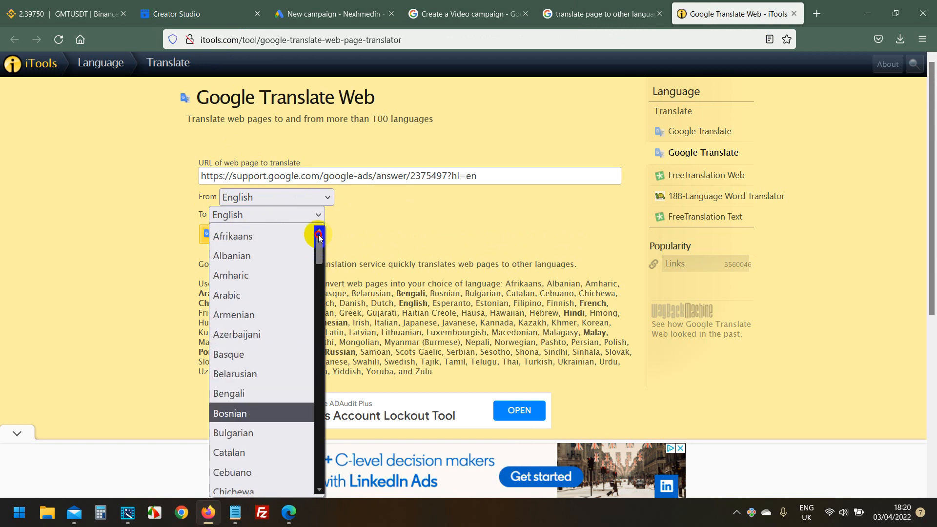
{"action": "left_click", "coordinate": [253, 258]}
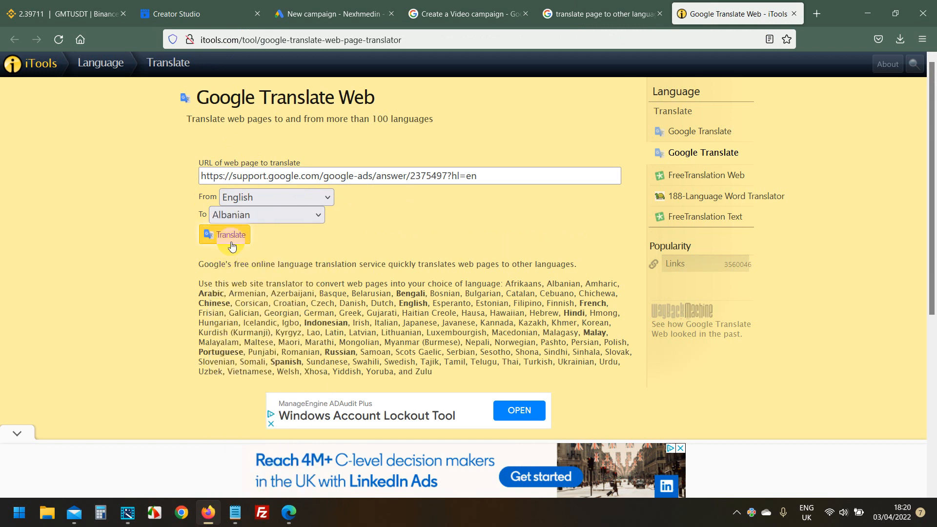
{"action": "left_click", "coordinate": [232, 237]}
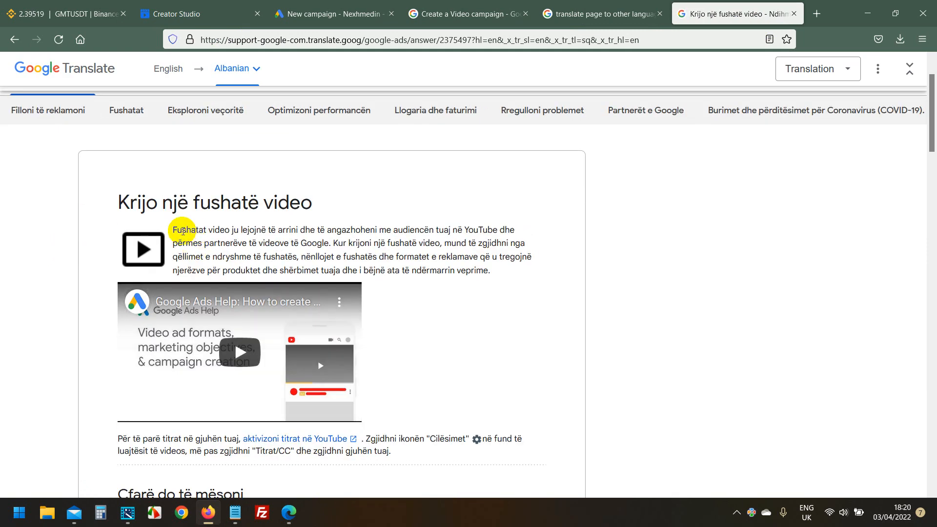
Look through the Albanian translation of the video campaign help article and its web address.
{"action": "scroll", "coordinate": [54, 277], "scroll_direction": "down", "scroll_amount": 3}
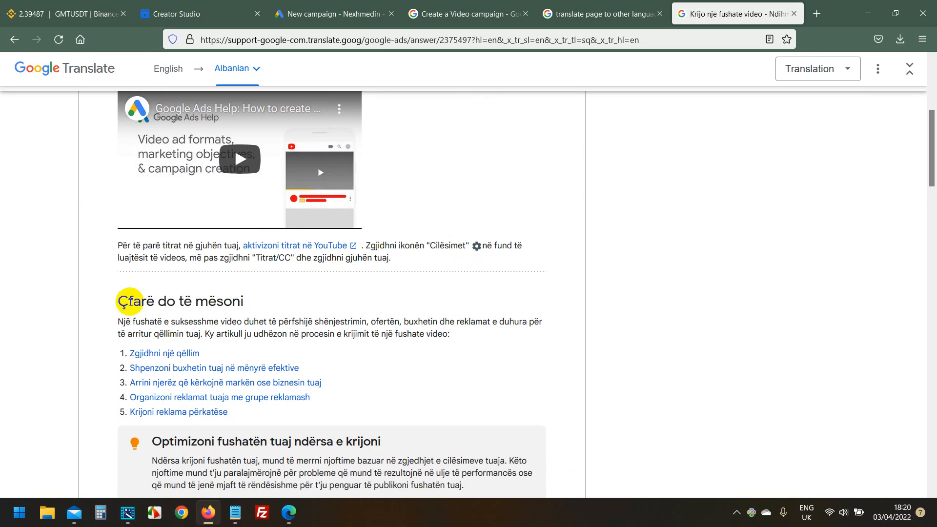
{"action": "scroll", "coordinate": [130, 301], "scroll_direction": "down", "scroll_amount": 3}
{"action": "scroll", "coordinate": [175, 311], "scroll_direction": "down", "scroll_amount": 7}
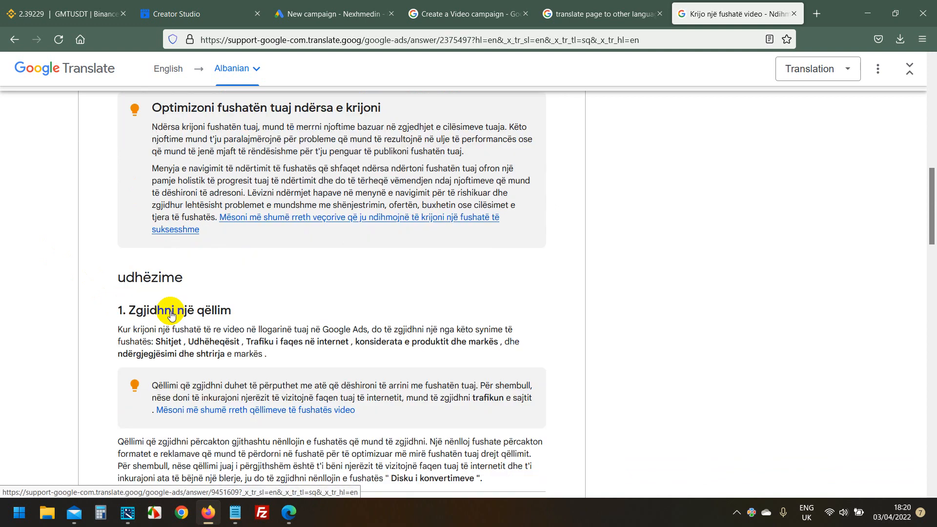
{"action": "scroll", "coordinate": [154, 361], "scroll_direction": "up", "scroll_amount": 15}
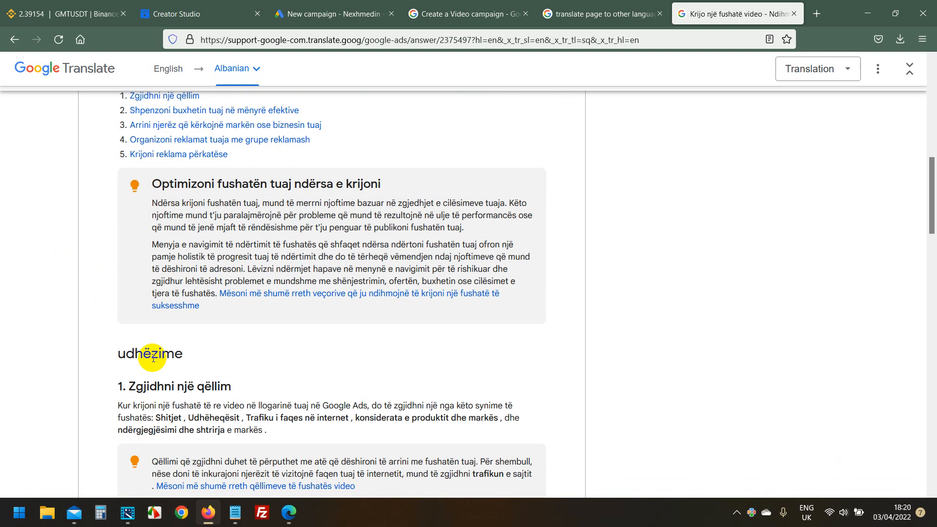
{"action": "scroll", "coordinate": [154, 344], "scroll_direction": "down", "scroll_amount": 15}
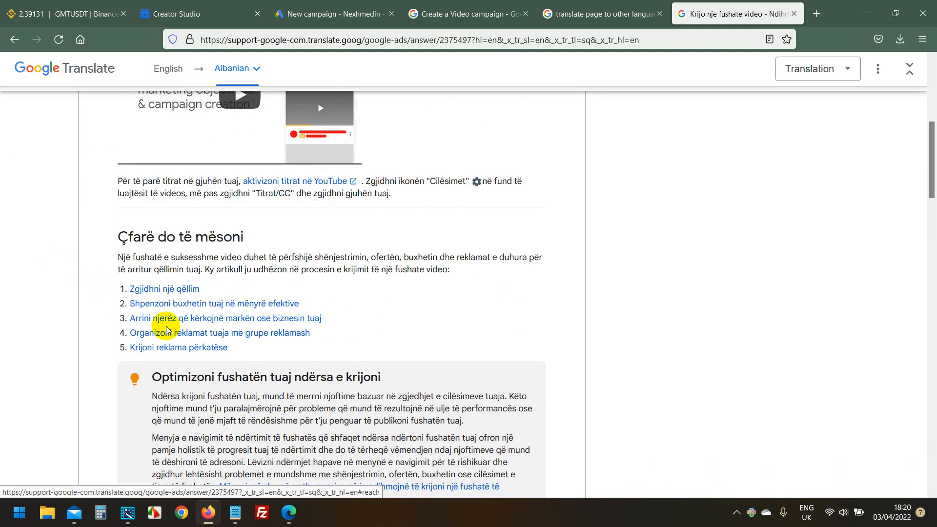
{"action": "scroll", "coordinate": [165, 323], "scroll_direction": "down", "scroll_amount": 10}
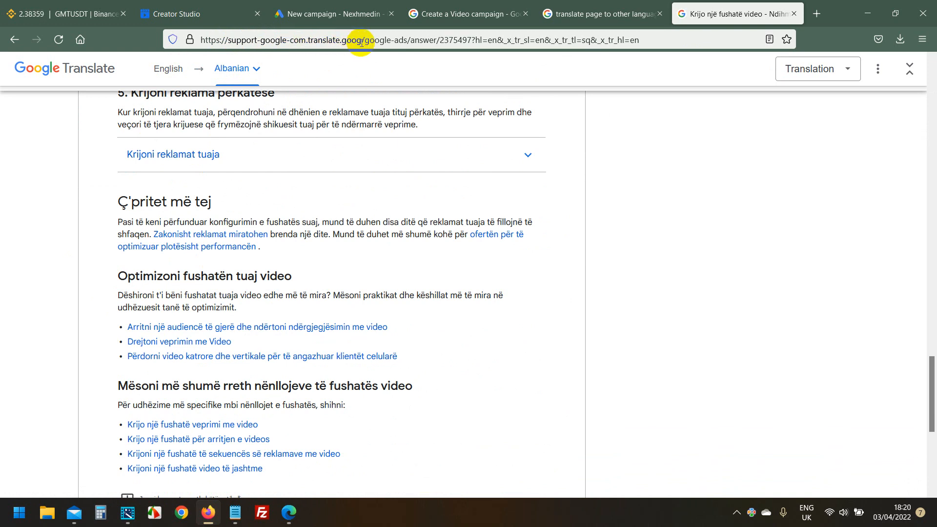
{"action": "left_click", "coordinate": [524, 44]}
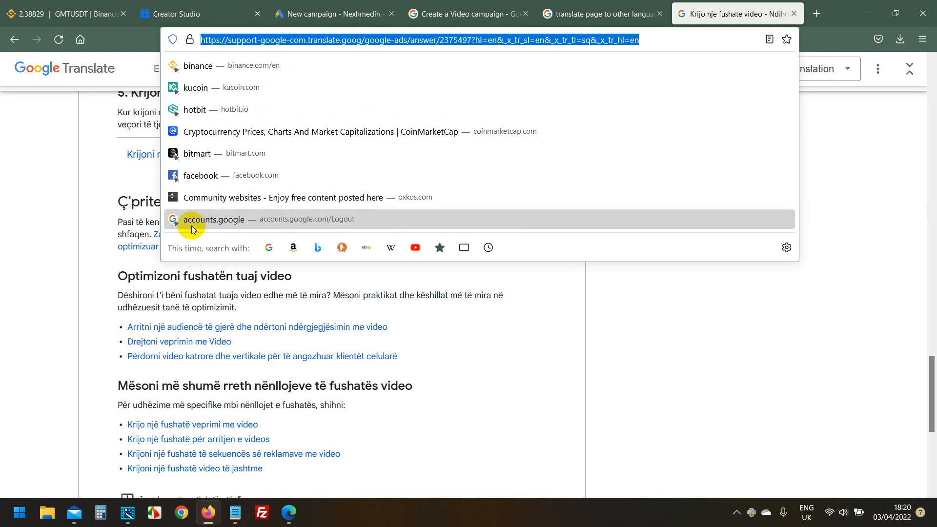
{"action": "left_click", "coordinate": [72, 220]}
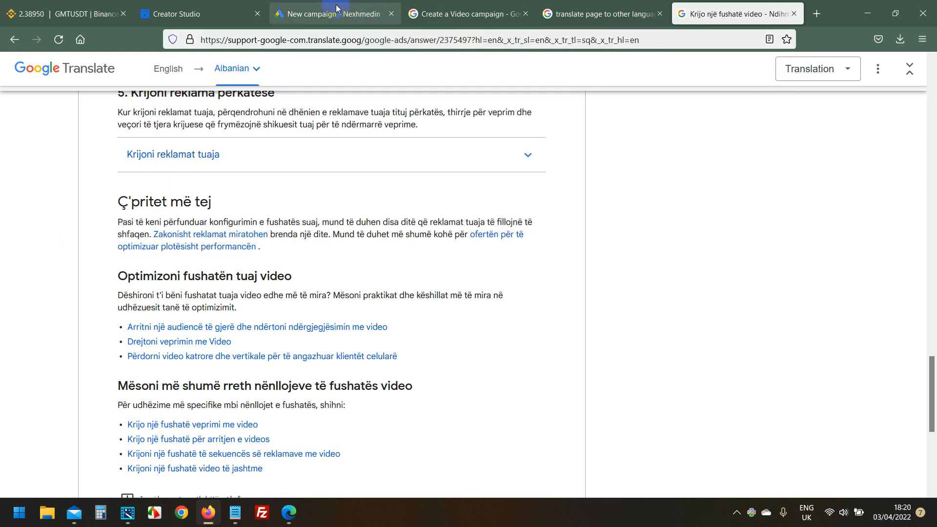
Search the web for "Google Translate Web - iTools" using the copied result title and open the iTools web page translator.
{"action": "left_click", "coordinate": [546, 13]}
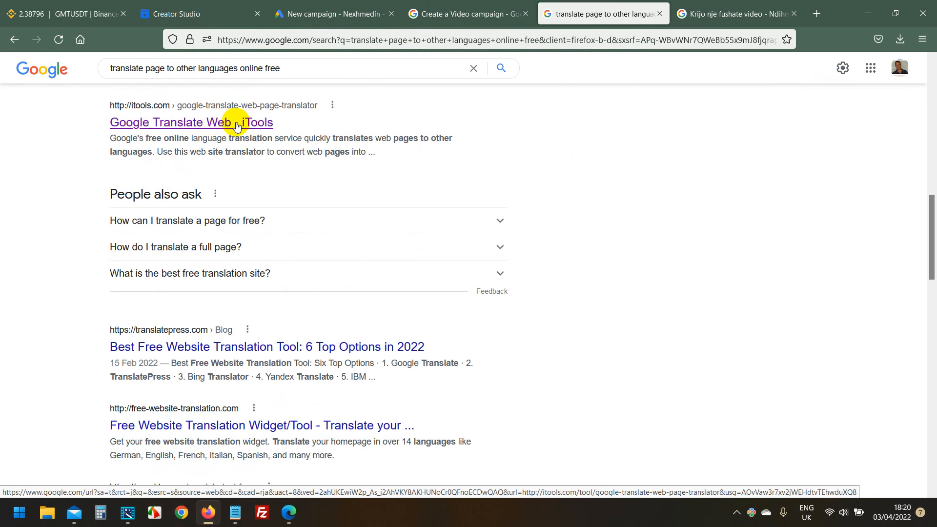
{"action": "left_click_drag", "start_coordinate": [272, 122], "coordinate": [113, 121]}
{"action": "key", "text": "ctrl+c"}
{"action": "right_click", "coordinate": [114, 121]}
{"action": "left_click", "coordinate": [131, 268]}
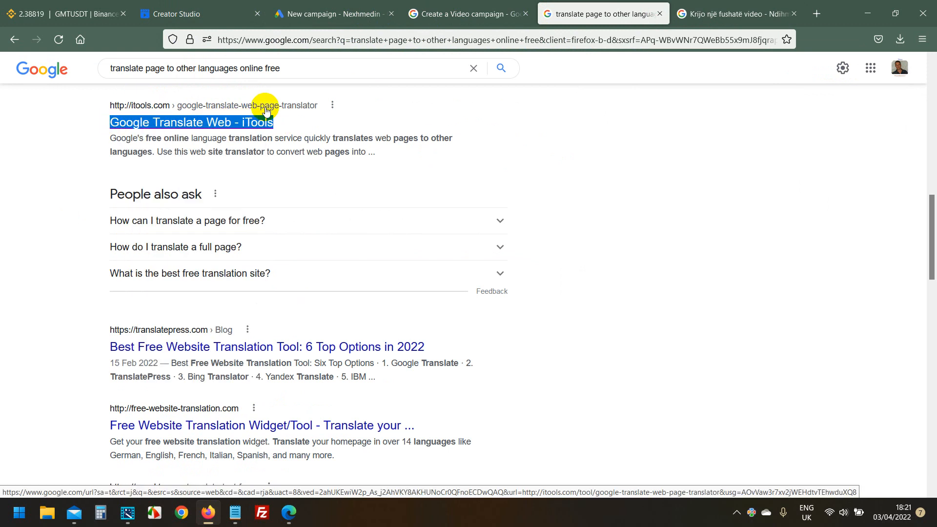
{"action": "triple_click", "coordinate": [195, 68]}
{"action": "key", "text": "ctrl+v"}
{"action": "key", "text": "Return"}
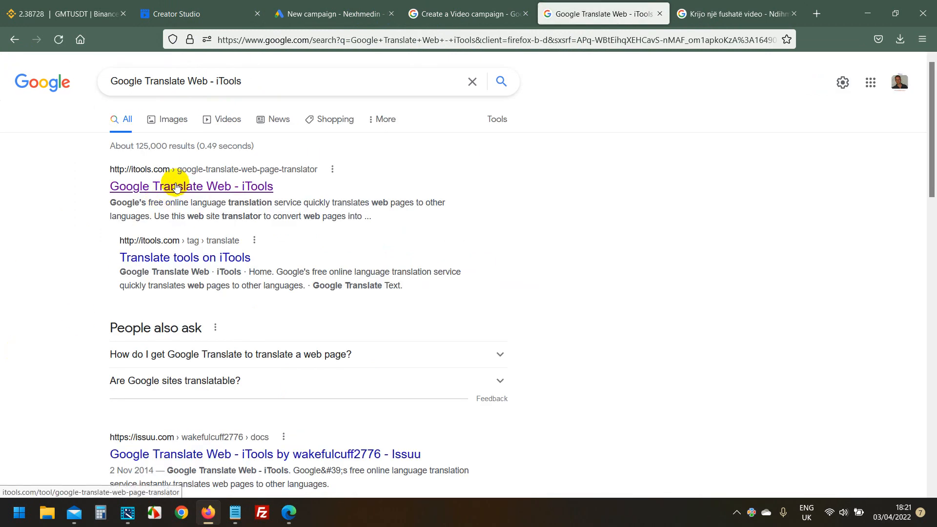
{"action": "left_click", "coordinate": [176, 187]}
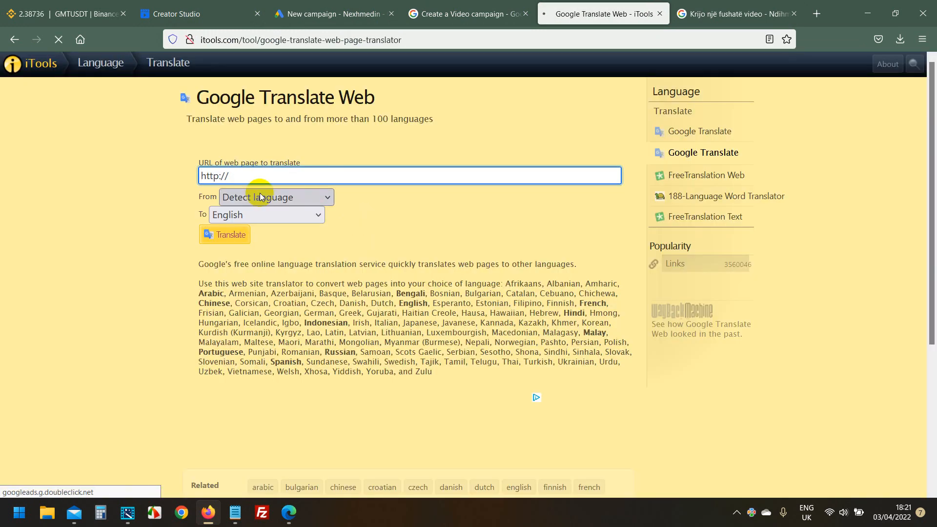
Select the original help article's web address and set the reopened translator's target language to Albanian.
{"action": "left_click_drag", "start_coordinate": [241, 176], "coordinate": [215, 181]}
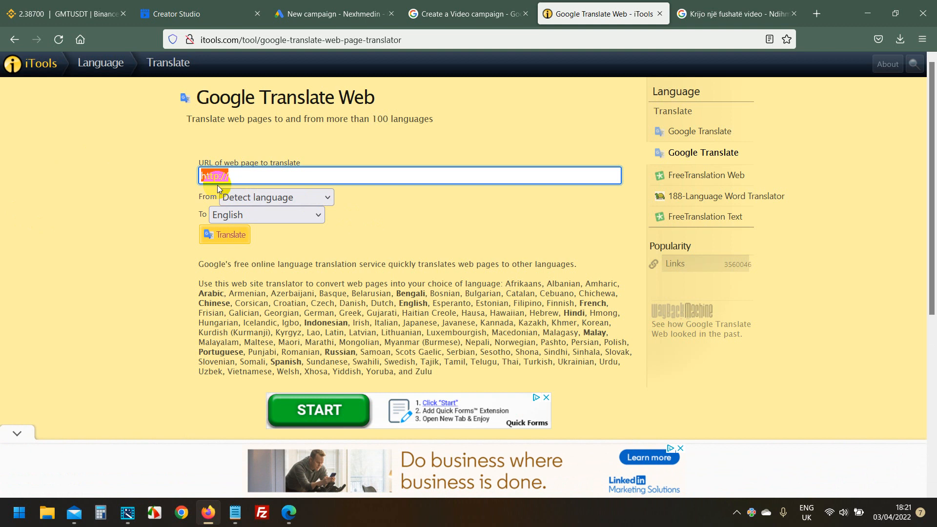
{"action": "left_click", "coordinate": [466, 13]}
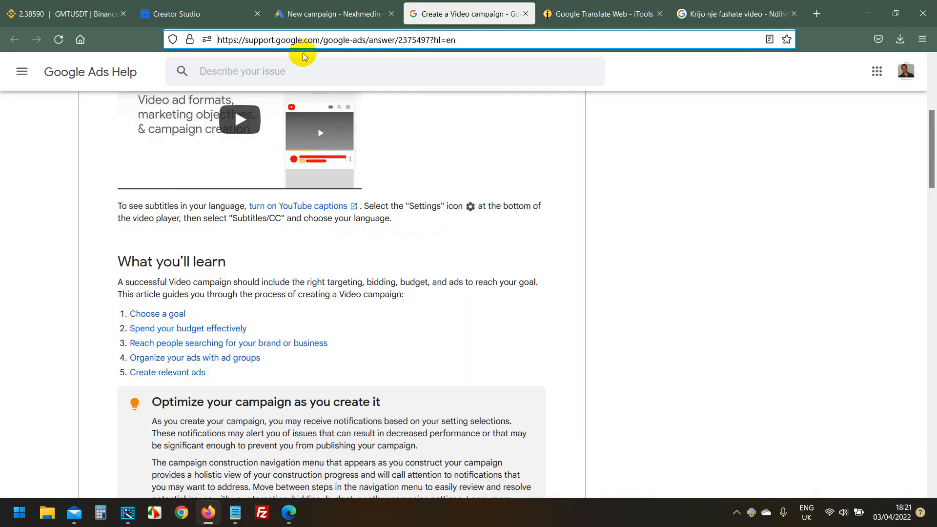
{"action": "left_click", "coordinate": [306, 40]}
{"action": "left_click_drag", "start_coordinate": [456, 40], "coordinate": [218, 40]}
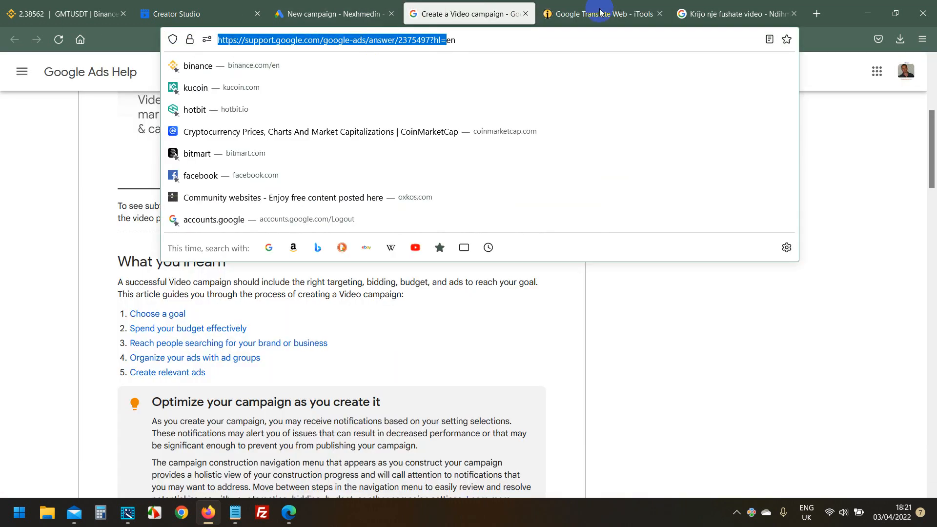
{"action": "left_click", "coordinate": [631, 5]}
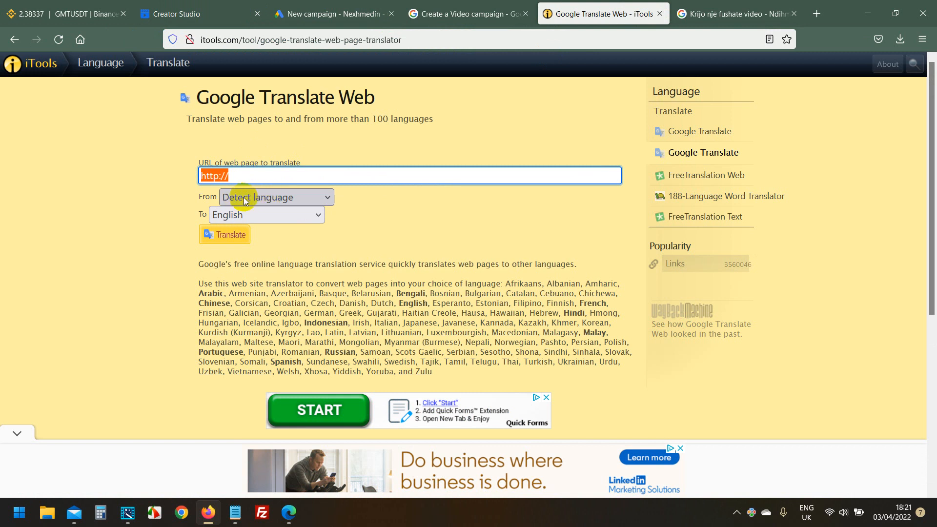
{"action": "left_click", "coordinate": [223, 216]}
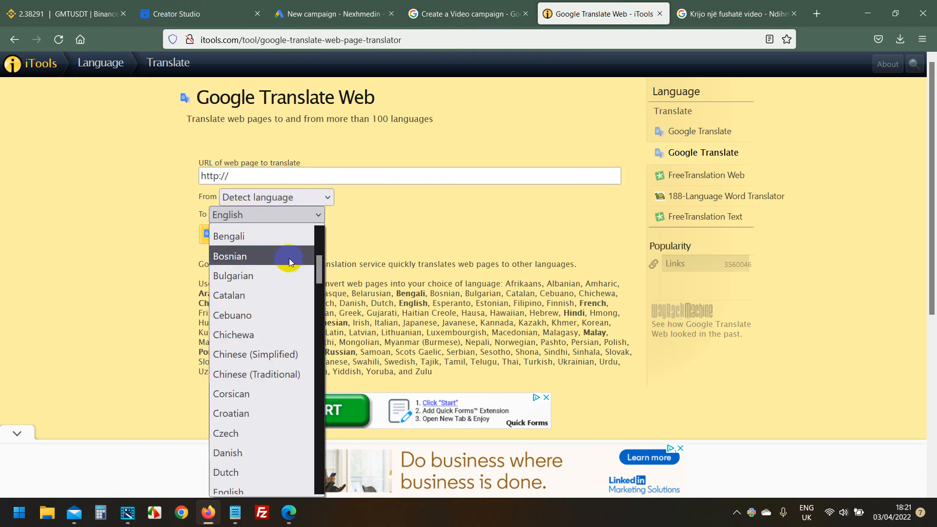
{"action": "scroll", "coordinate": [290, 262], "scroll_direction": "up", "scroll_amount": 3}
{"action": "left_click", "coordinate": [239, 253]}
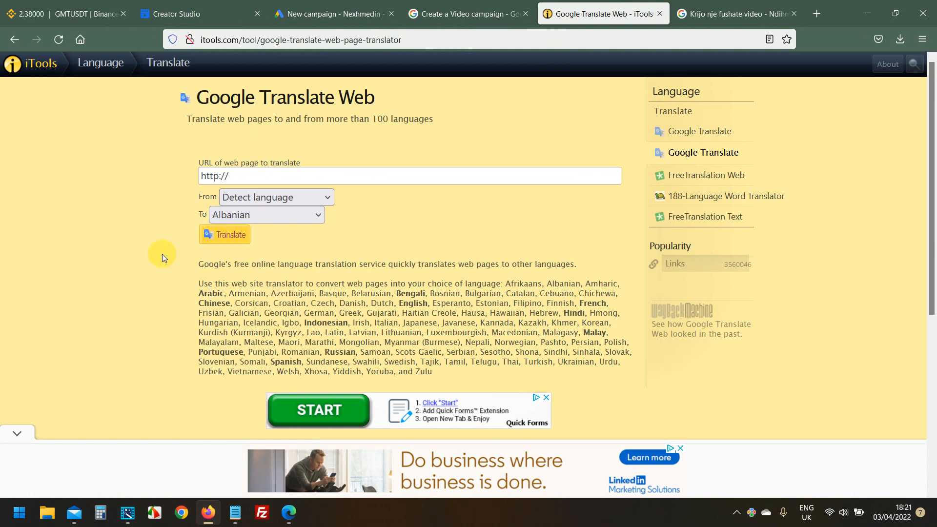
Close the iTools translator, the Albanian article and the original help article to return to the new campaign.
{"action": "left_click", "coordinate": [659, 14]}
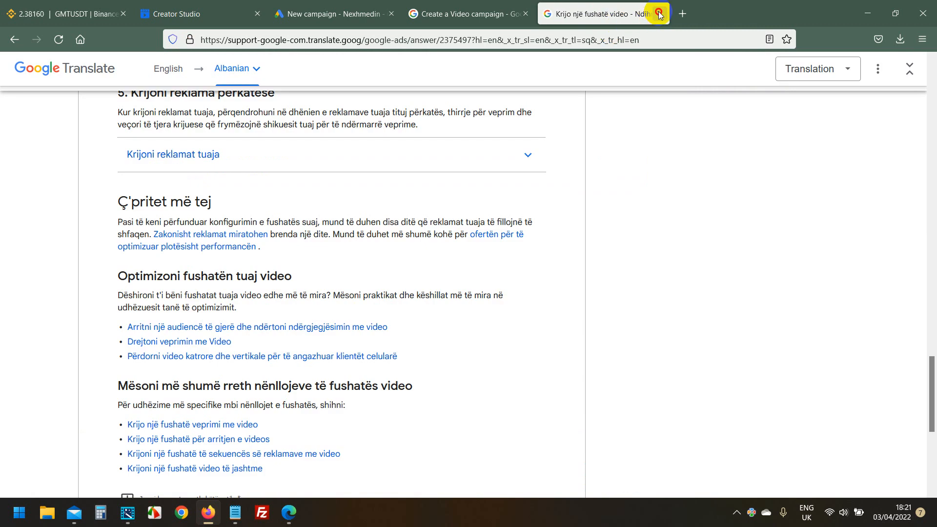
{"action": "left_click", "coordinate": [659, 13]}
{"action": "left_click", "coordinate": [525, 14]}
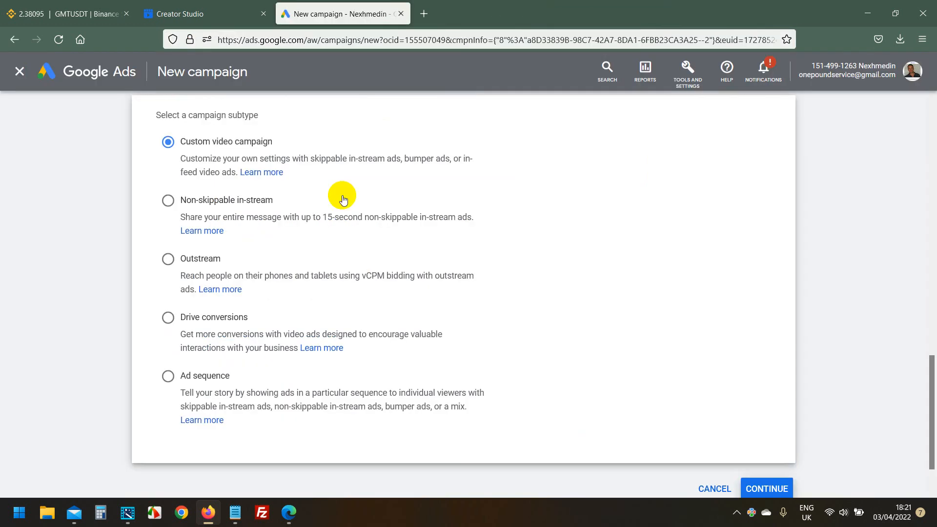
Continue with the custom video campaign subtype and name the campaign "test1".
{"action": "left_click", "coordinate": [779, 491]}
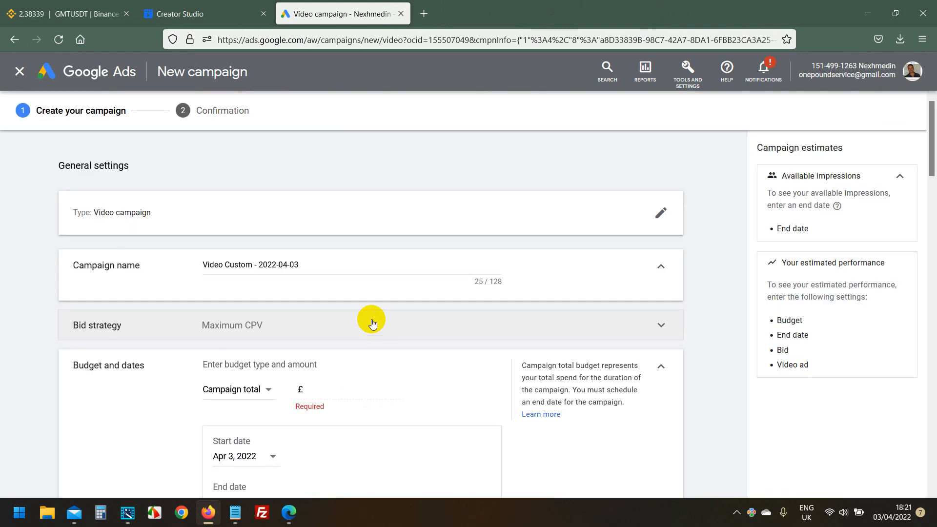
{"action": "scroll", "coordinate": [66, 309], "scroll_direction": "down", "scroll_amount": 1}
{"action": "left_click_drag", "start_coordinate": [317, 210], "coordinate": [164, 201]}
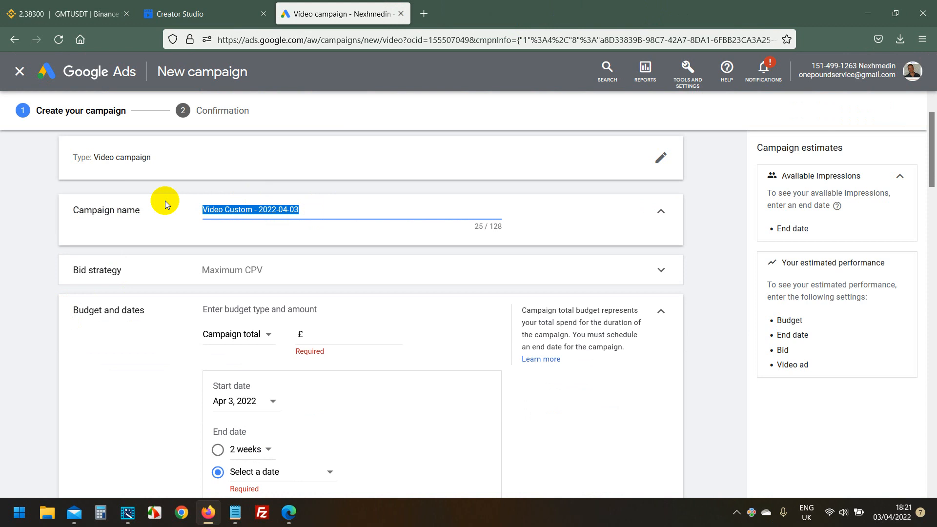
{"action": "type", "text": "test1"}
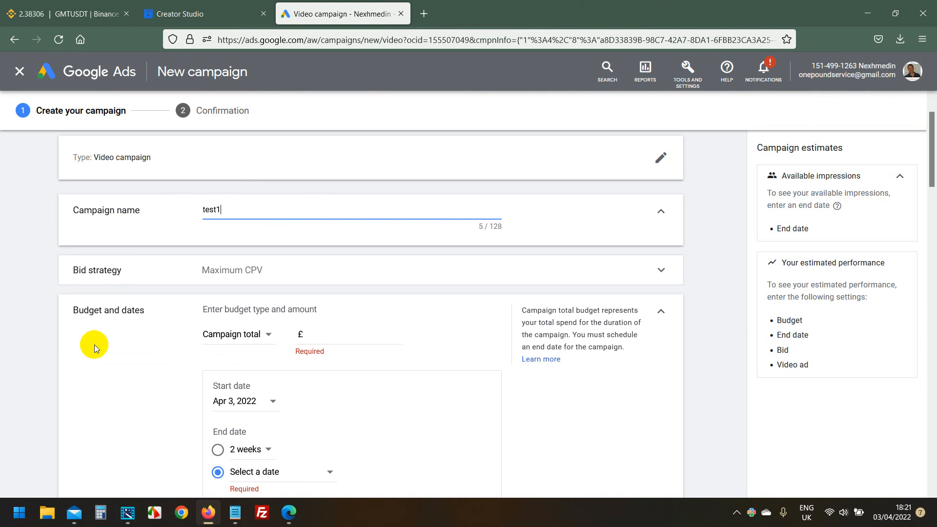
Set the campaign's budget type to Daily with an amount of £100.
{"action": "scroll", "coordinate": [98, 341], "scroll_direction": "down", "scroll_amount": 1}
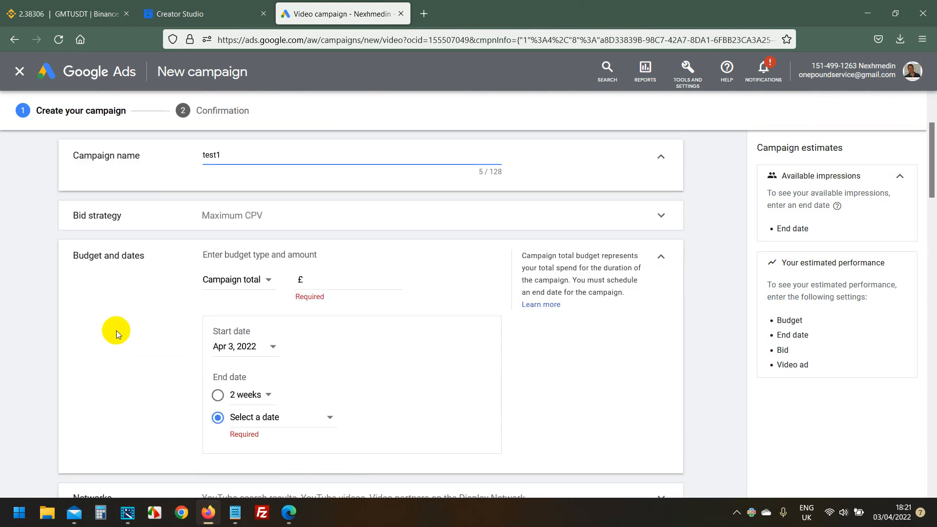
{"action": "left_click", "coordinate": [221, 287]}
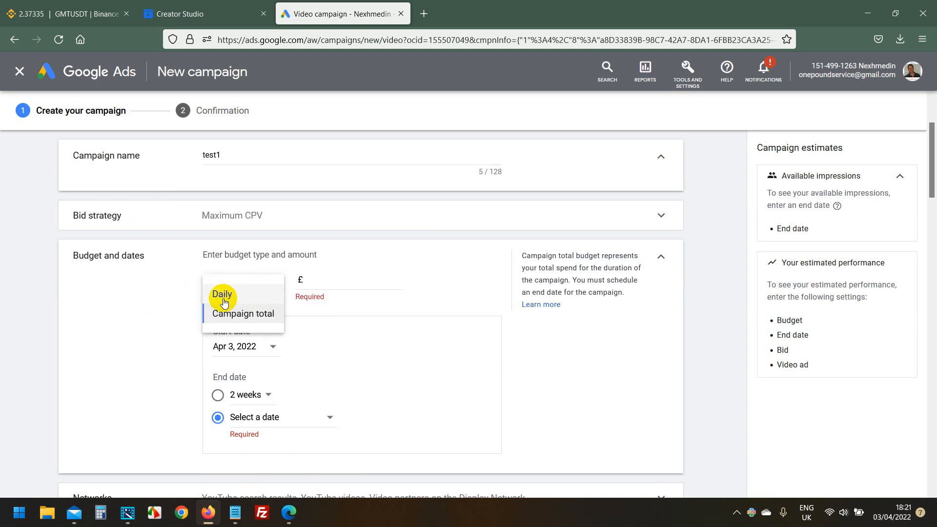
{"action": "left_click", "coordinate": [229, 295]}
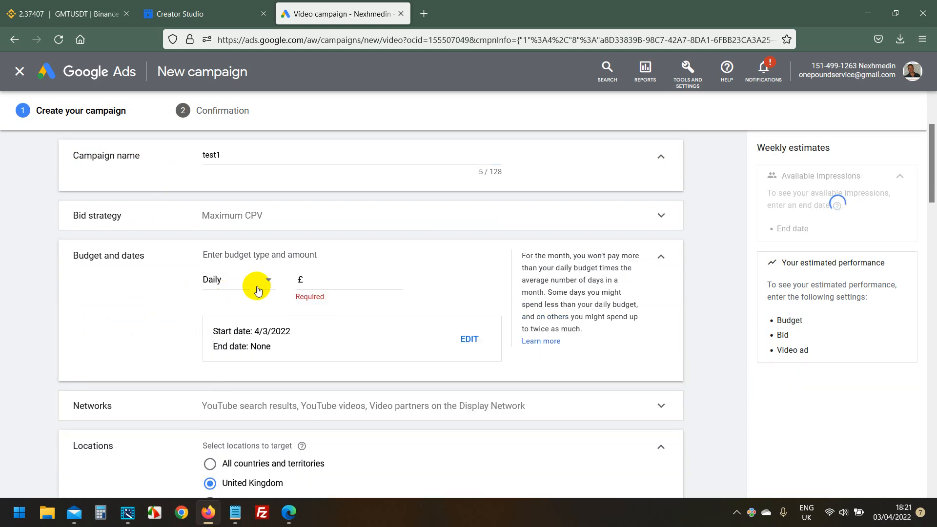
{"action": "left_click", "coordinate": [330, 280]}
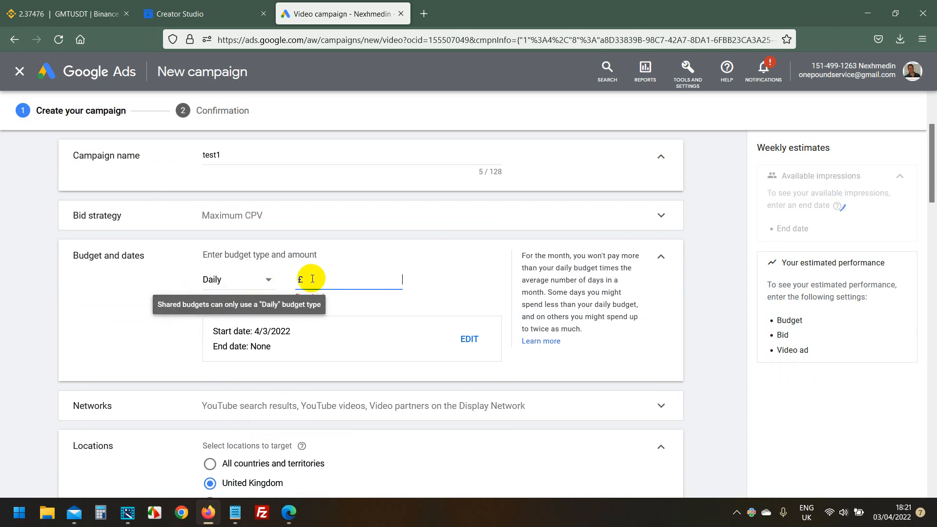
{"action": "left_click", "coordinate": [248, 287]}
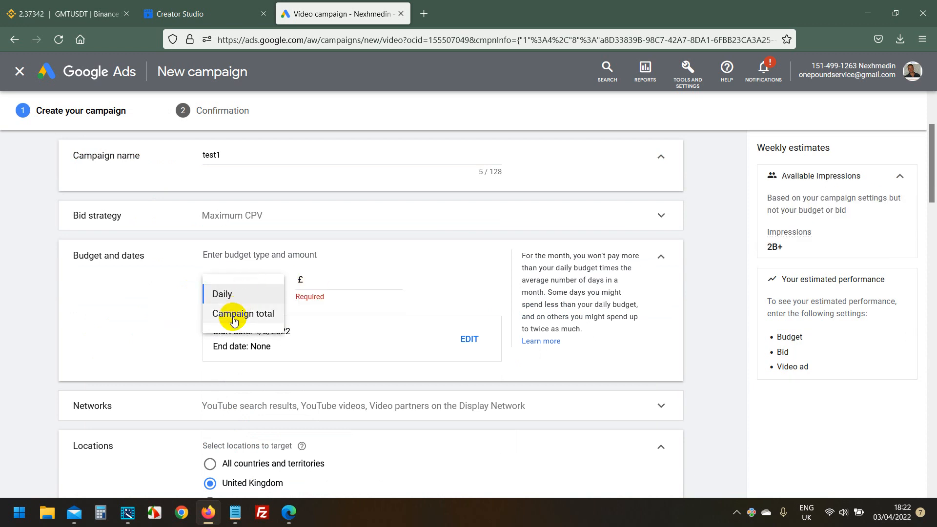
{"action": "left_click", "coordinate": [334, 283]}
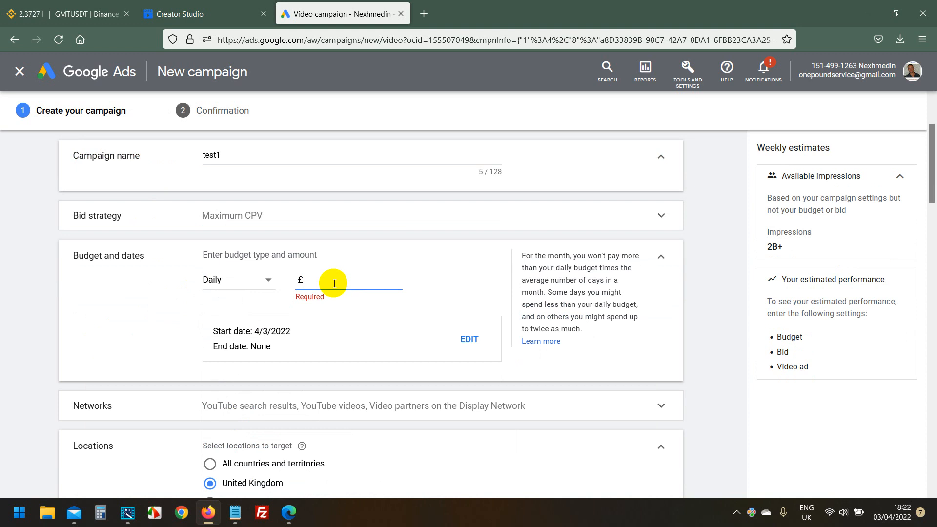
{"action": "type", "text": "100"}
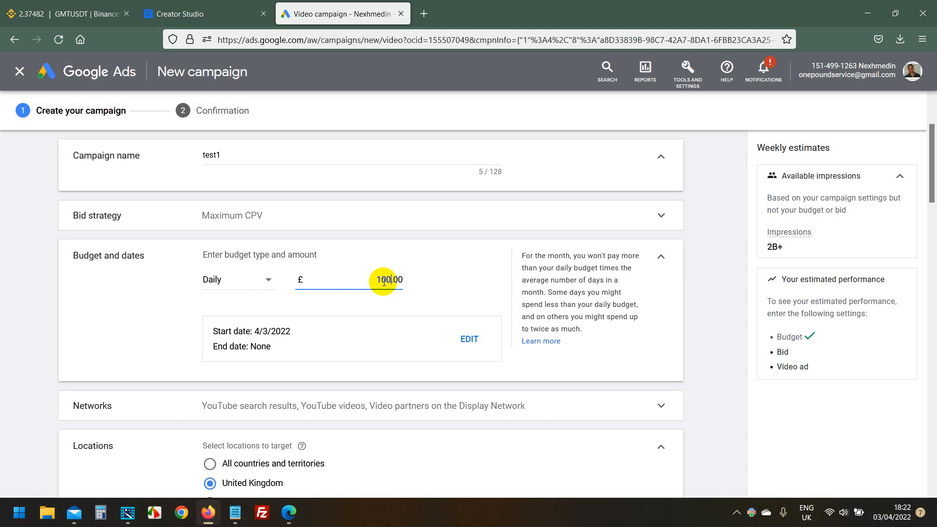
Keep the Daily budget type and change the budget amount to £1.
{"action": "left_click", "coordinate": [246, 281]}
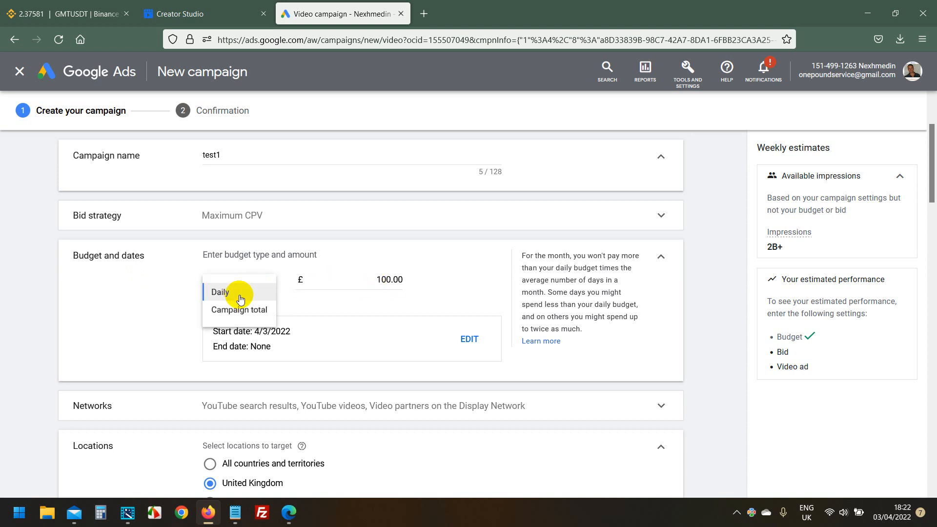
{"action": "left_click", "coordinate": [241, 294]}
{"action": "left_click_drag", "start_coordinate": [367, 280], "coordinate": [409, 281]}
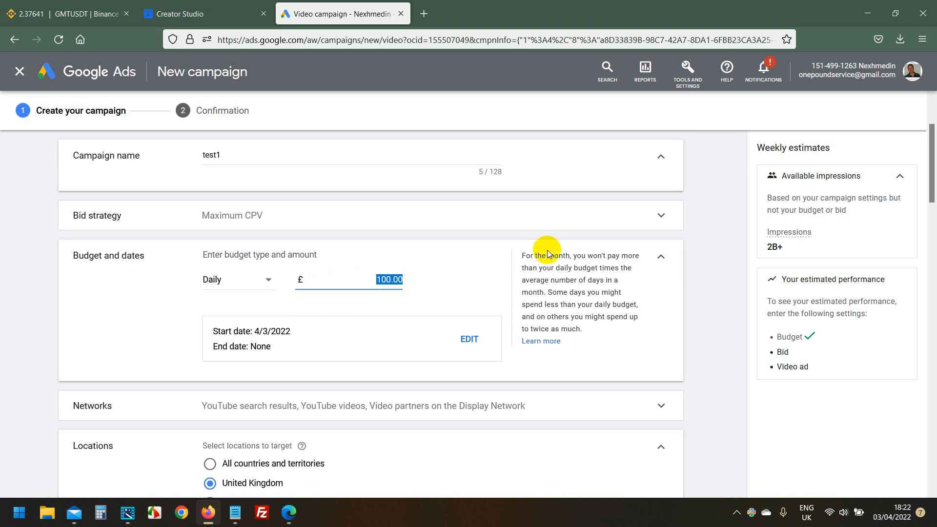
{"action": "type", "text": "1"}
{"action": "scroll", "coordinate": [105, 293], "scroll_direction": "down", "scroll_amount": 3}
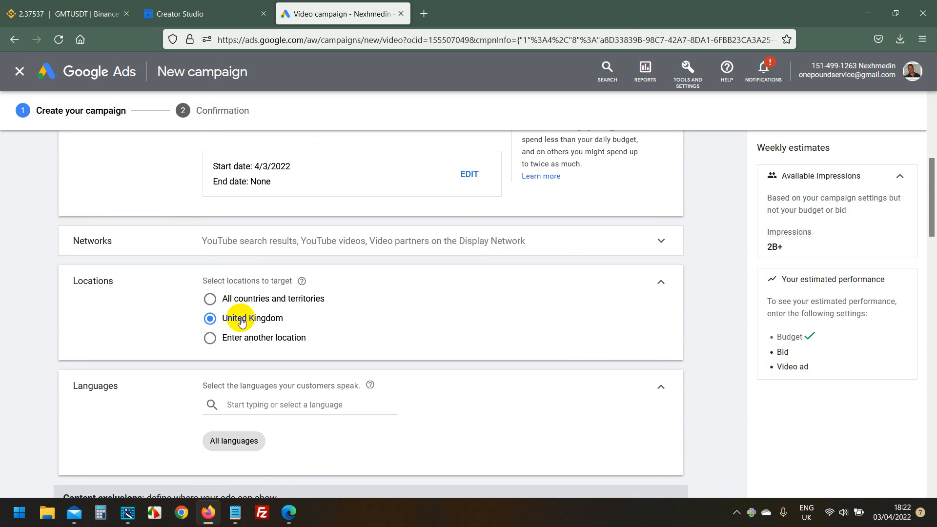
Choose to enter another target location and start a bulk location list with United States in the advanced search.
{"action": "left_click", "coordinate": [210, 342]}
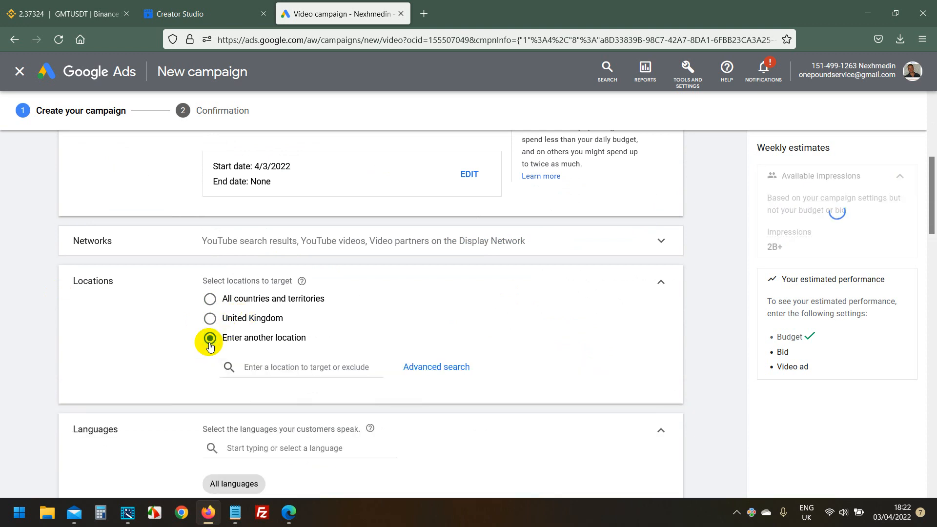
{"action": "left_click", "coordinate": [419, 372]}
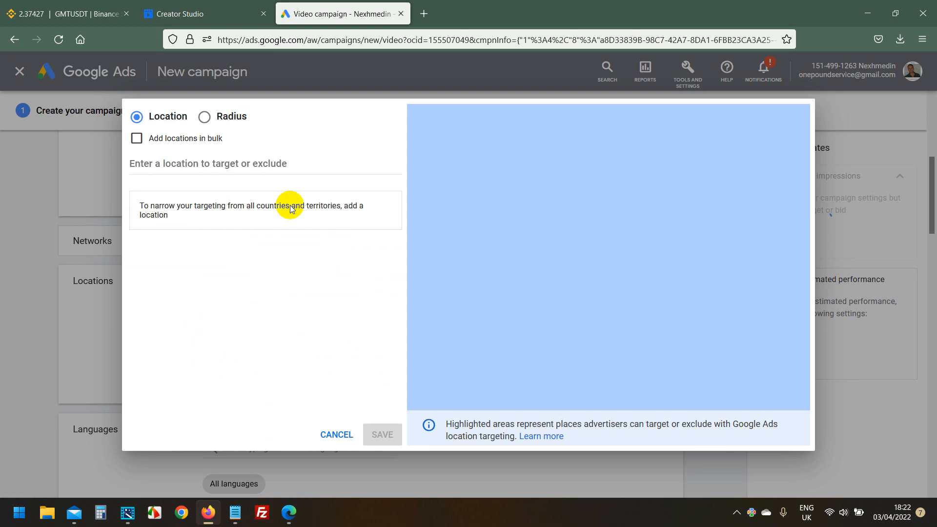
{"action": "left_click", "coordinate": [137, 139]}
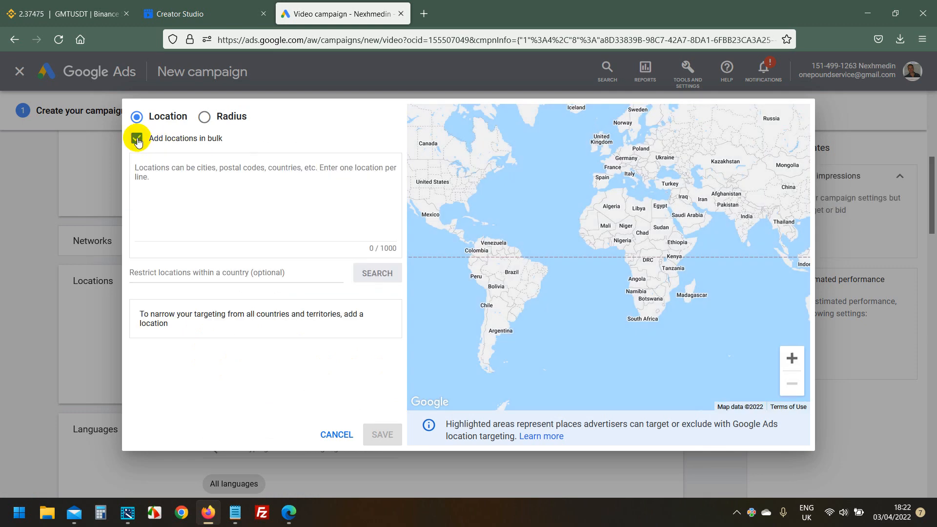
{"action": "left_click", "coordinate": [166, 180]}
{"action": "type", "text": "United states"}
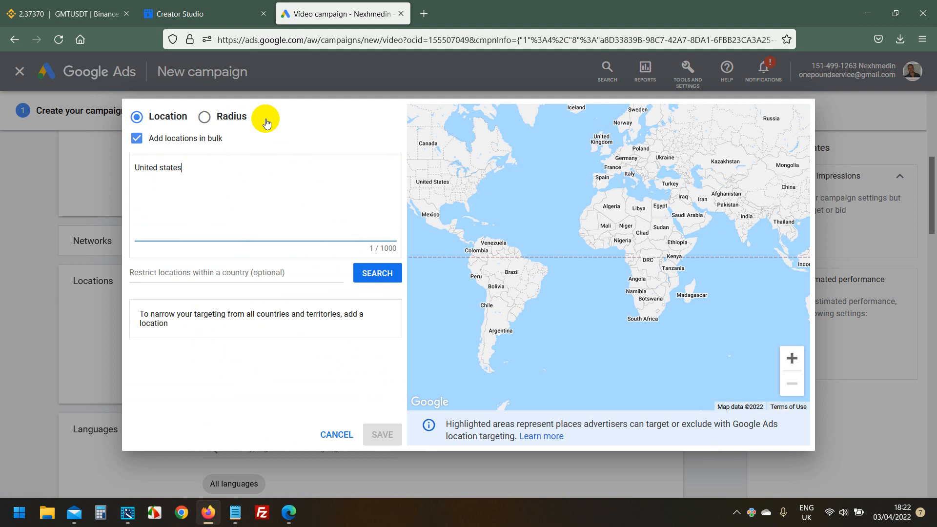
Search the web for "country list" in a new tab and look through Worldometer's alphabetical list of countries.
{"action": "left_click", "coordinate": [424, 13]}
{"action": "type", "text": "co"}
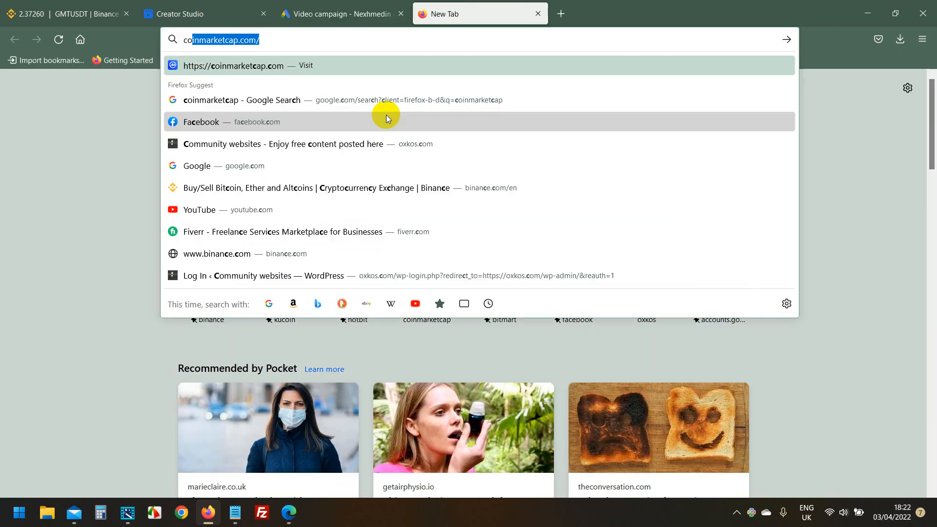
{"action": "type", "text": "untry list"}
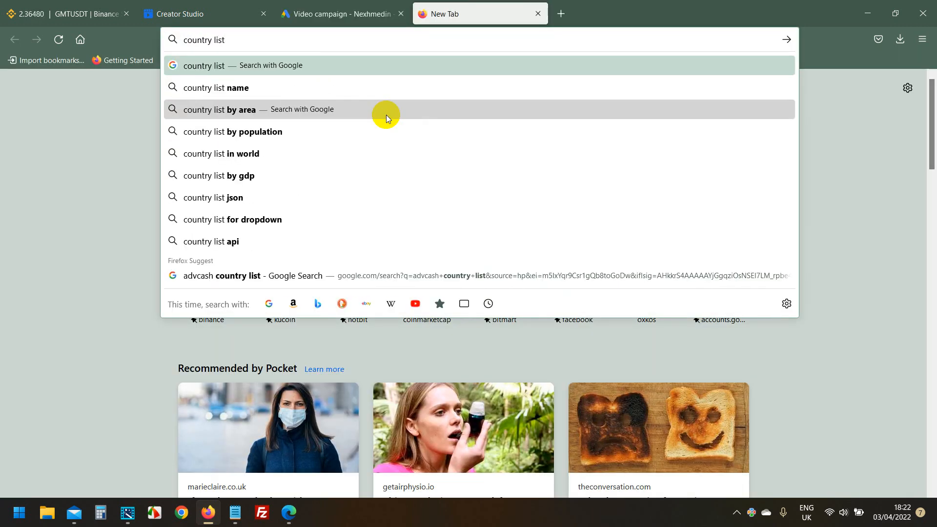
{"action": "key", "text": "Return"}
{"action": "scroll", "coordinate": [146, 260], "scroll_direction": "down", "scroll_amount": 2}
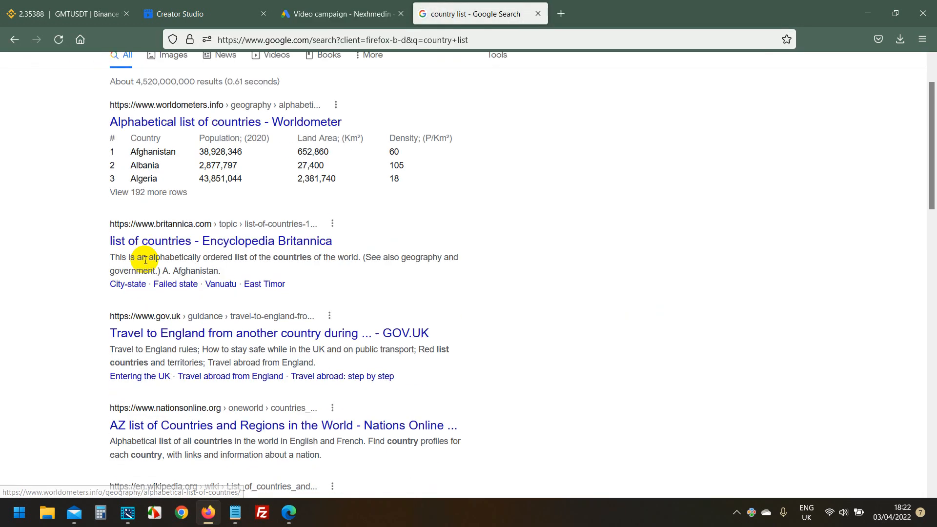
{"action": "scroll", "coordinate": [163, 200], "scroll_direction": "up", "scroll_amount": 2}
{"action": "left_click", "coordinate": [166, 187]}
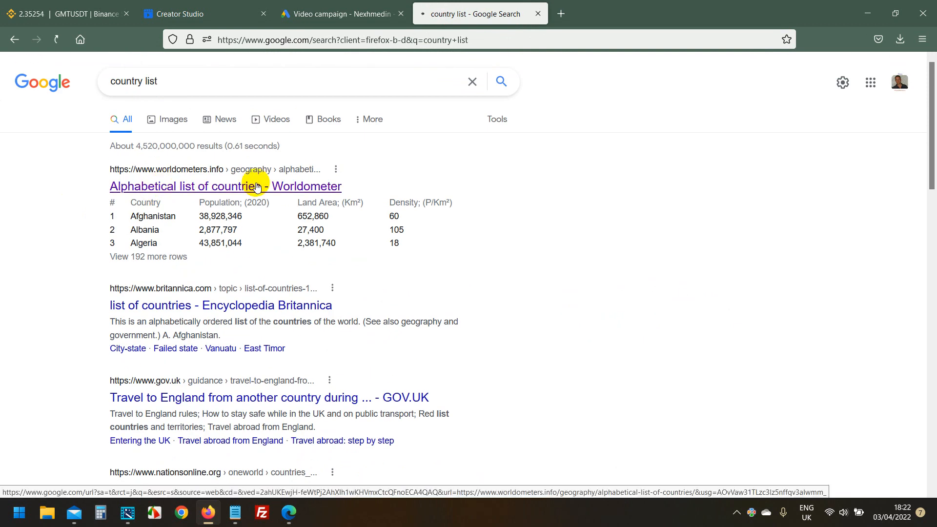
{"action": "scroll", "coordinate": [226, 261], "scroll_direction": "down", "scroll_amount": 4}
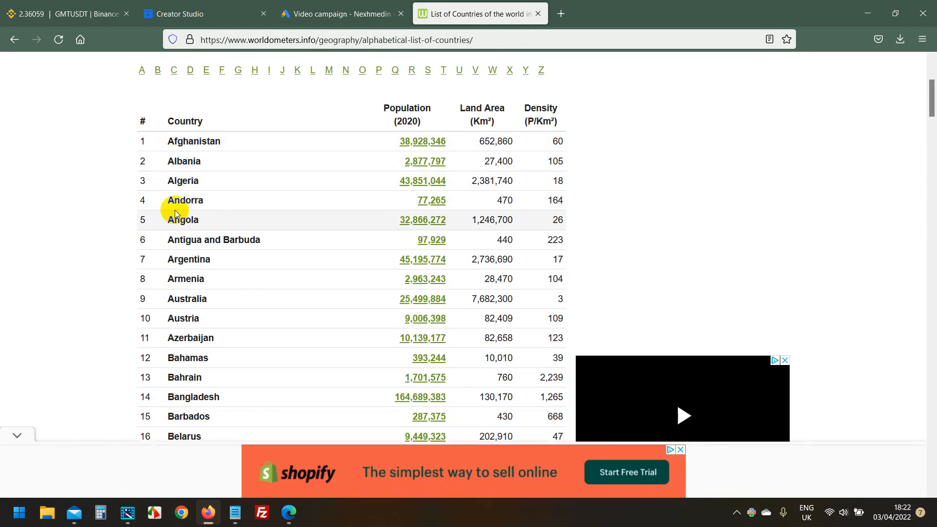
{"action": "scroll", "coordinate": [171, 278], "scroll_direction": "down", "scroll_amount": 3}
{"action": "scroll", "coordinate": [109, 310], "scroll_direction": "up", "scroll_amount": 7}
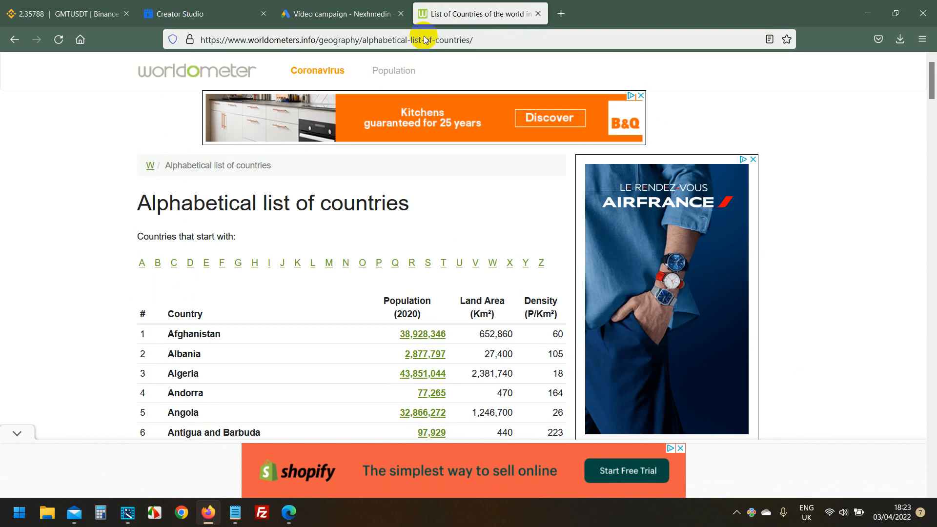
Back in the campaign, add United Kingdom, Germany, Ireland, Canada and Australia to the bulk list, target all matched locations and save.
{"action": "left_click", "coordinate": [327, 6]}
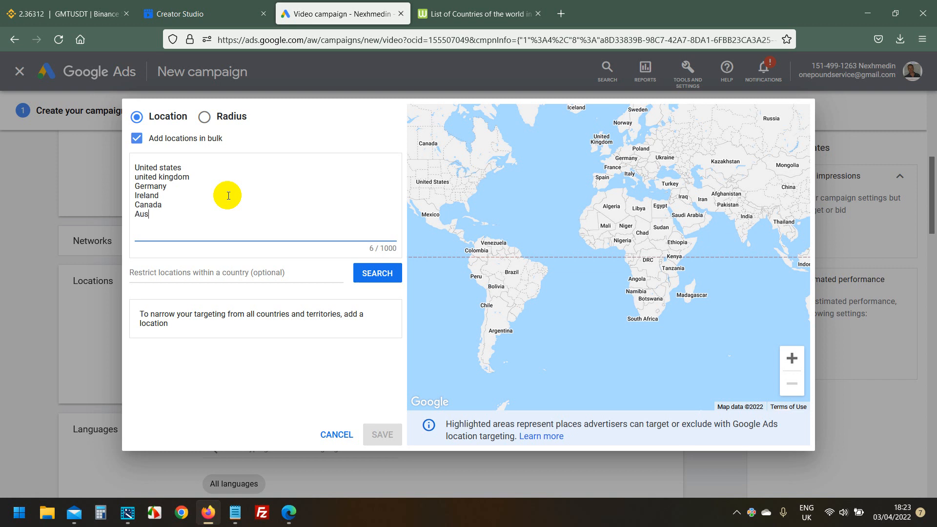
{"action": "left_click", "coordinate": [360, 273]}
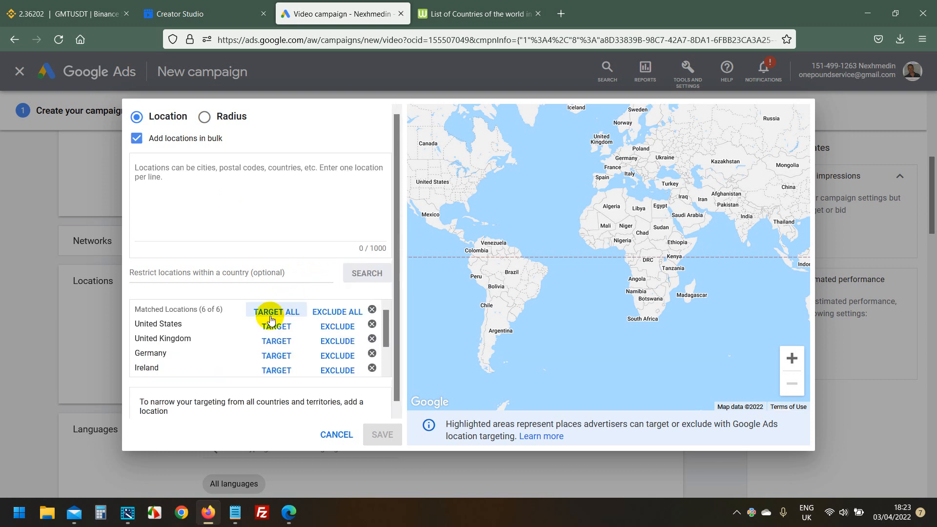
{"action": "left_click", "coordinate": [275, 313]}
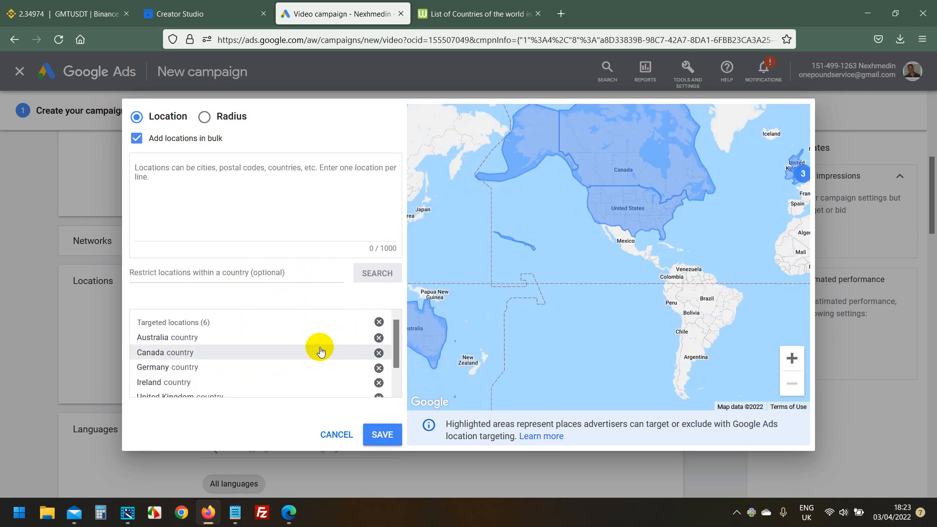
{"action": "scroll", "coordinate": [314, 350], "scroll_direction": "down", "scroll_amount": 1}
{"action": "left_click", "coordinate": [378, 434]}
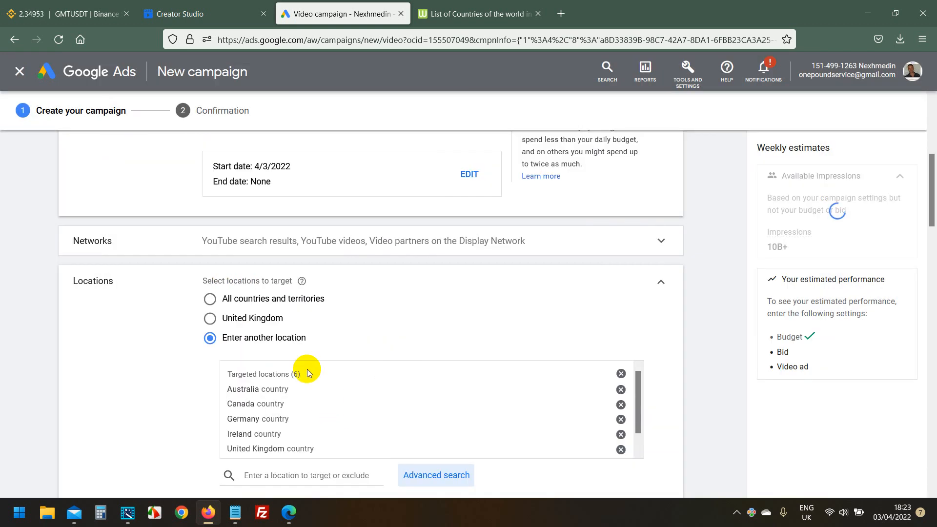
{"action": "scroll", "coordinate": [306, 369], "scroll_direction": "down", "scroll_amount": 2}
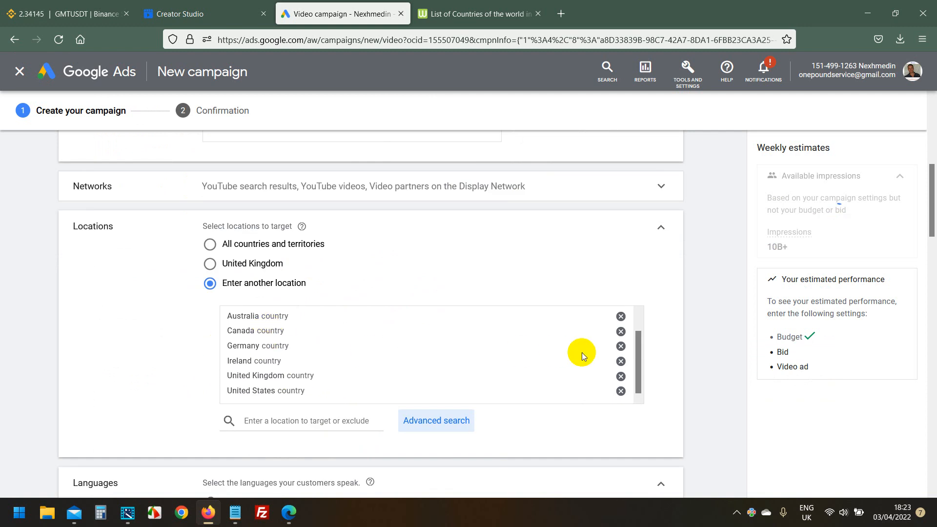
{"action": "left_click_drag", "start_coordinate": [637, 351], "coordinate": [636, 346]}
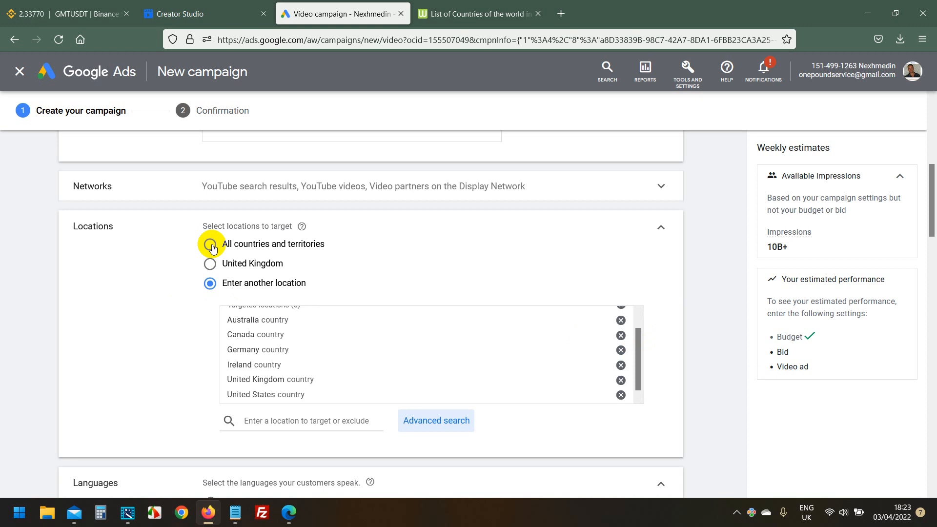
Change the campaign's target locations to all countries and territories.
{"action": "scroll", "coordinate": [180, 299], "scroll_direction": "down", "scroll_amount": 5}
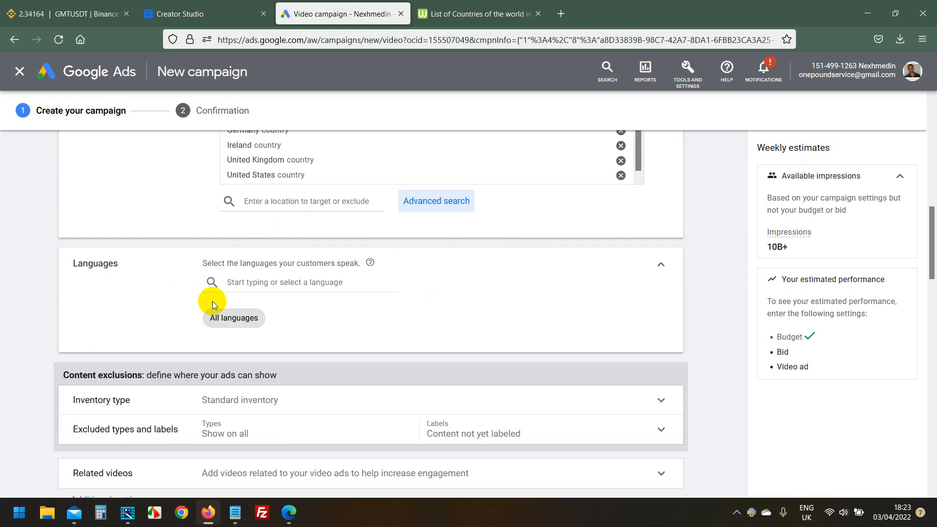
{"action": "scroll", "coordinate": [195, 266], "scroll_direction": "up", "scroll_amount": 4}
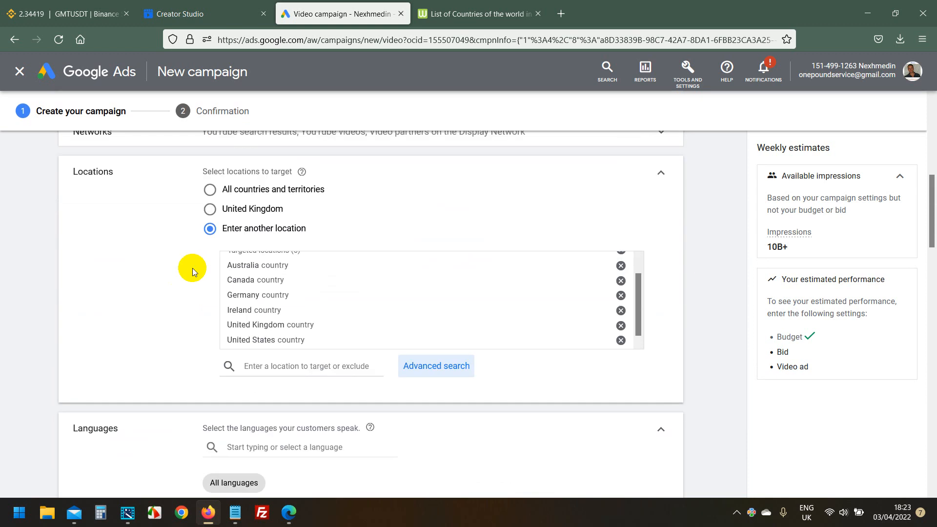
{"action": "left_click", "coordinate": [210, 190]}
Set the customers' languages for the campaign to All languages.
{"action": "scroll", "coordinate": [143, 273], "scroll_direction": "down", "scroll_amount": 3}
{"action": "scroll", "coordinate": [147, 277], "scroll_direction": "up", "scroll_amount": 1}
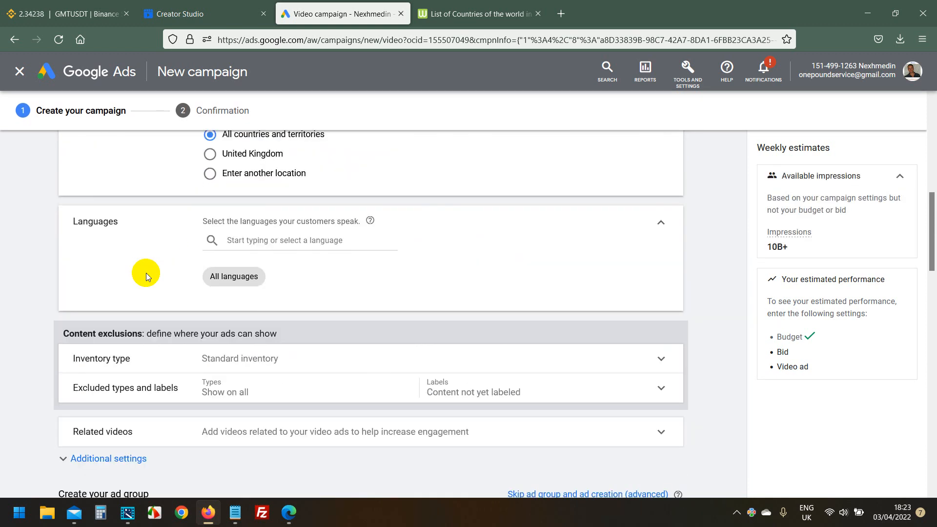
{"action": "left_click", "coordinate": [257, 241]}
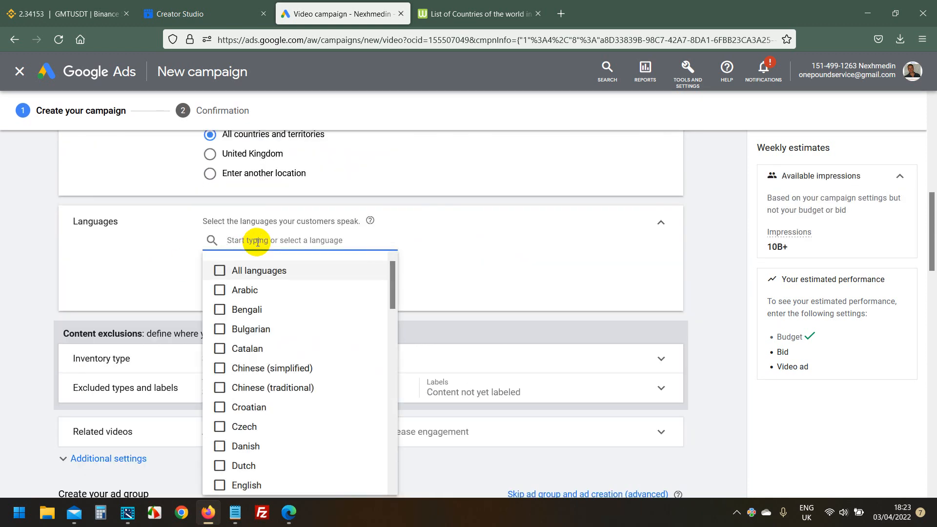
{"action": "left_click", "coordinate": [219, 272]}
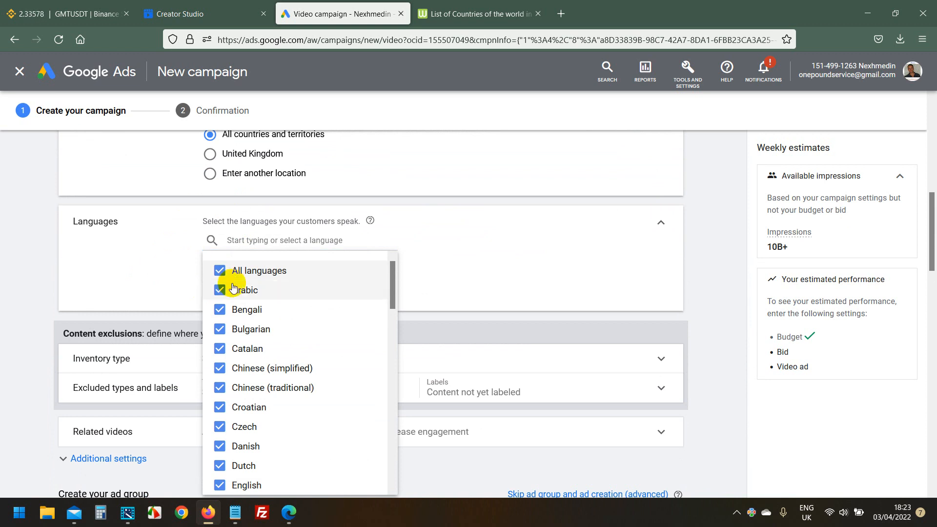
{"action": "left_click", "coordinate": [93, 262]}
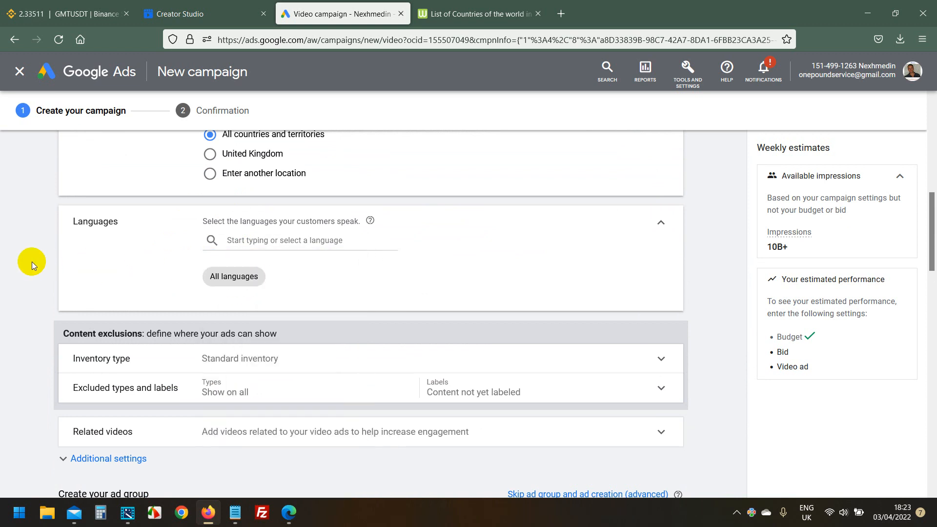
Rename the ad group as "tutoriali ne shqip".
{"action": "scroll", "coordinate": [31, 262], "scroll_direction": "down", "scroll_amount": 2}
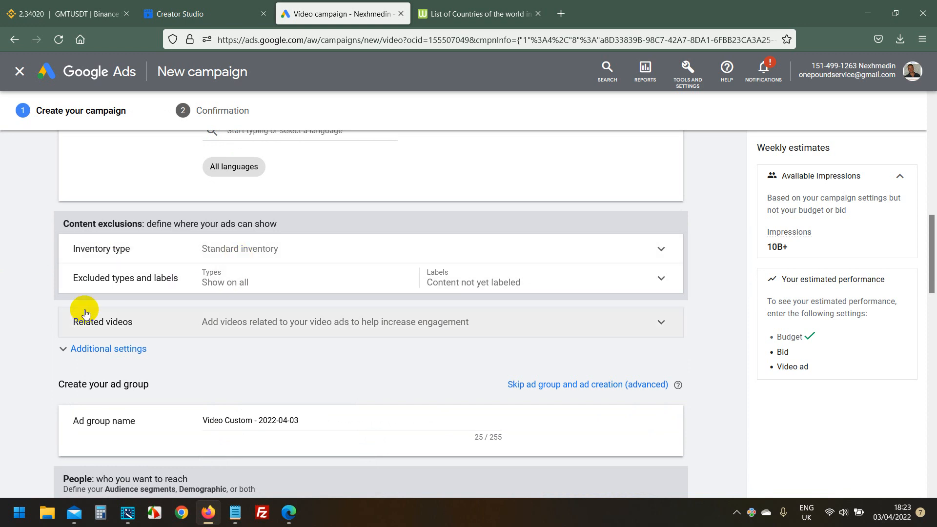
{"action": "scroll", "coordinate": [82, 337], "scroll_direction": "down", "scroll_amount": 2}
{"action": "left_click", "coordinate": [283, 313]}
{"action": "key", "text": "ctrl+a"}
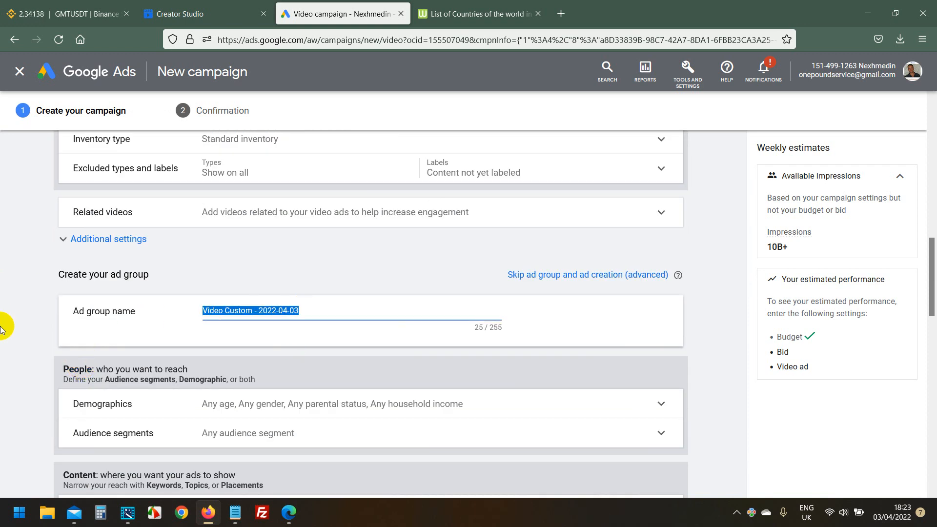
{"action": "type", "text": "tutoriali"}
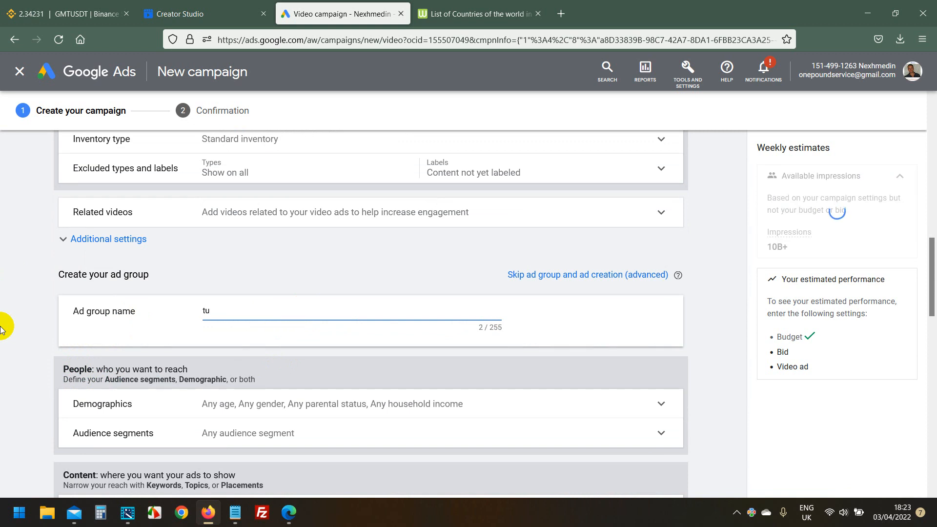
{"action": "type", "text": "ne shqip"}
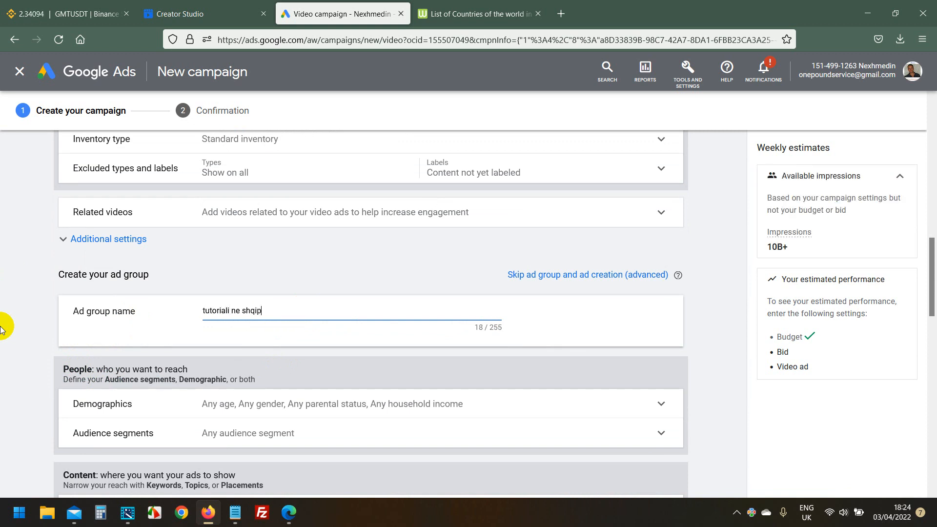
Examine the ad group's demographic options for gender, age, parental status and household income, then collapse the section.
{"action": "scroll", "coordinate": [2, 326], "scroll_direction": "down", "scroll_amount": 3}
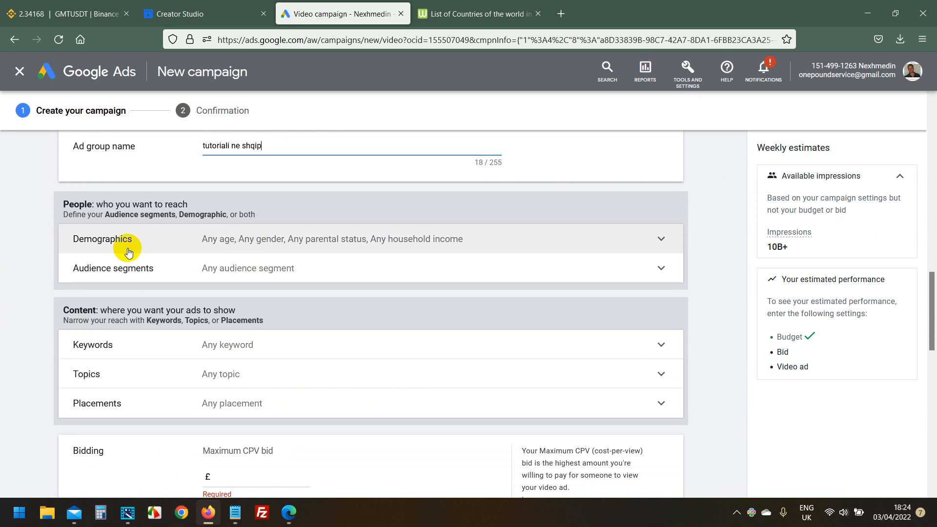
{"action": "left_click", "coordinate": [204, 240]}
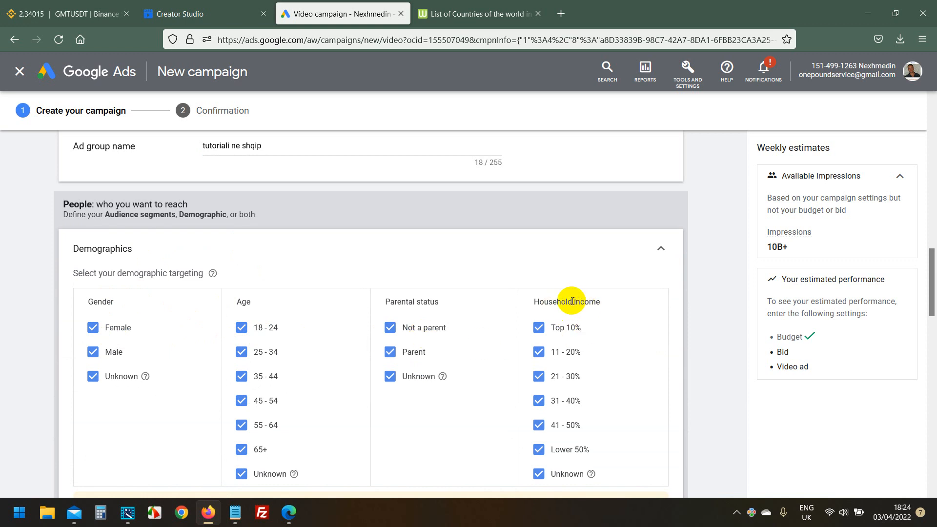
{"action": "left_click_drag", "start_coordinate": [595, 302], "coordinate": [549, 307]}
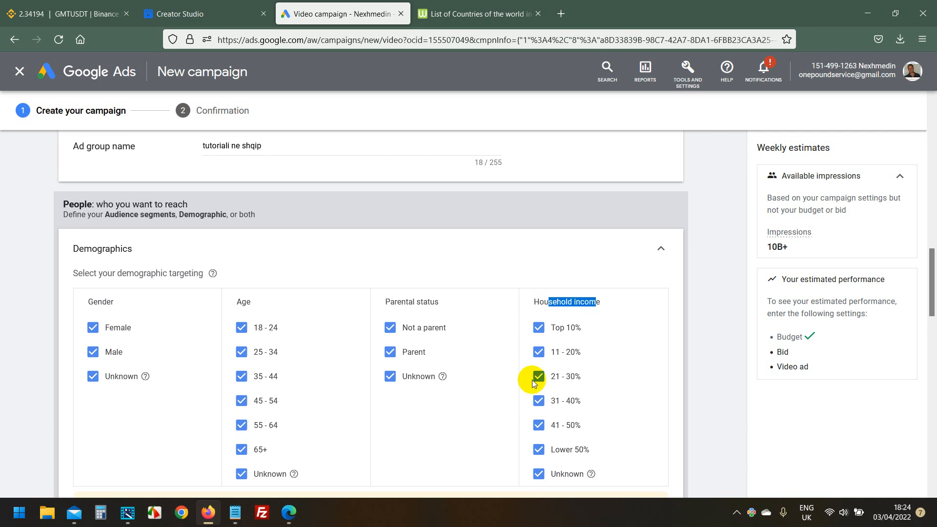
{"action": "scroll", "coordinate": [187, 303], "scroll_direction": "down", "scroll_amount": 3}
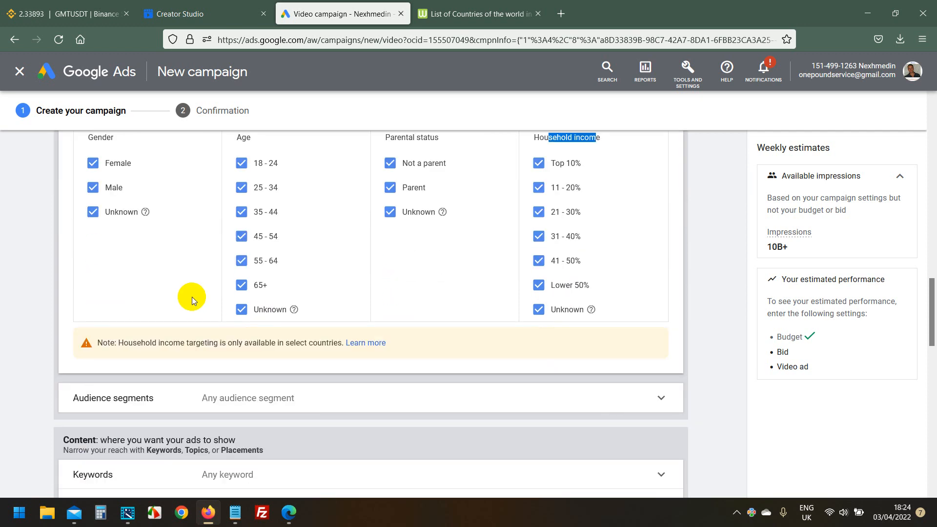
{"action": "scroll", "coordinate": [191, 297], "scroll_direction": "up", "scroll_amount": 3}
{"action": "left_click", "coordinate": [119, 194]}
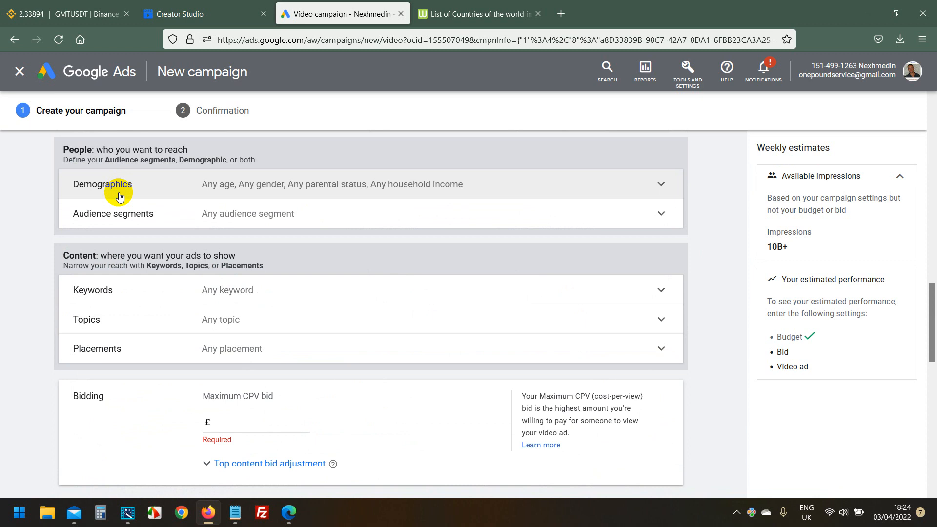
Search the audience segments for "marketing" and select Marketing, One to One Marketing and Marketing Strategies.
{"action": "left_click", "coordinate": [219, 213]}
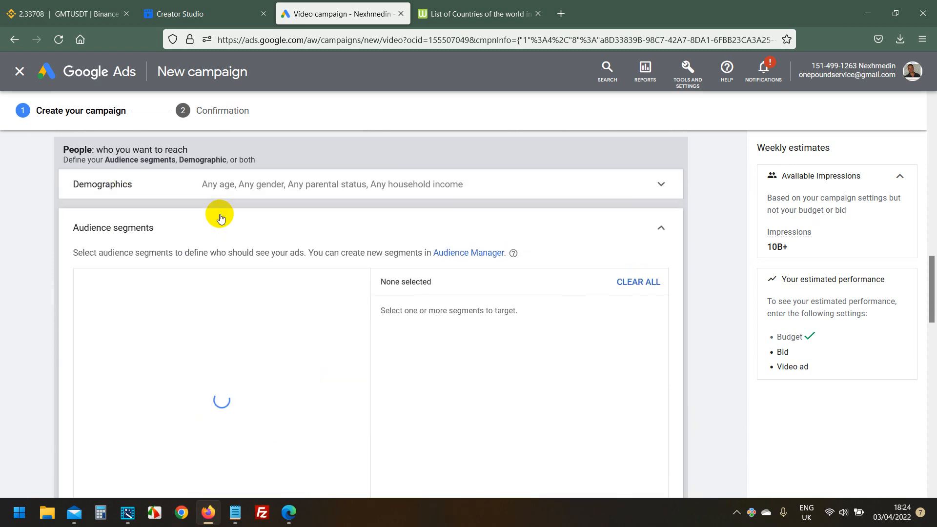
{"action": "scroll", "coordinate": [15, 334], "scroll_direction": "down", "scroll_amount": 2}
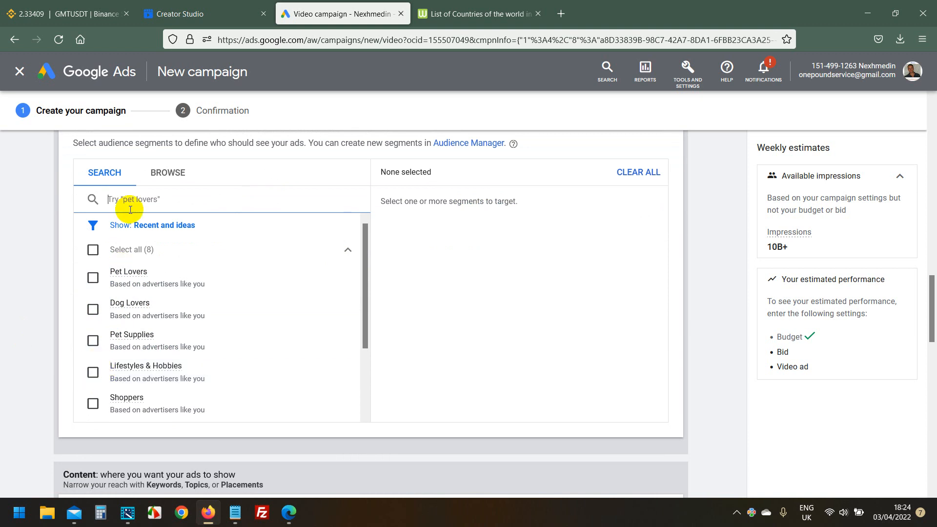
{"action": "type", "text": "marketing"}
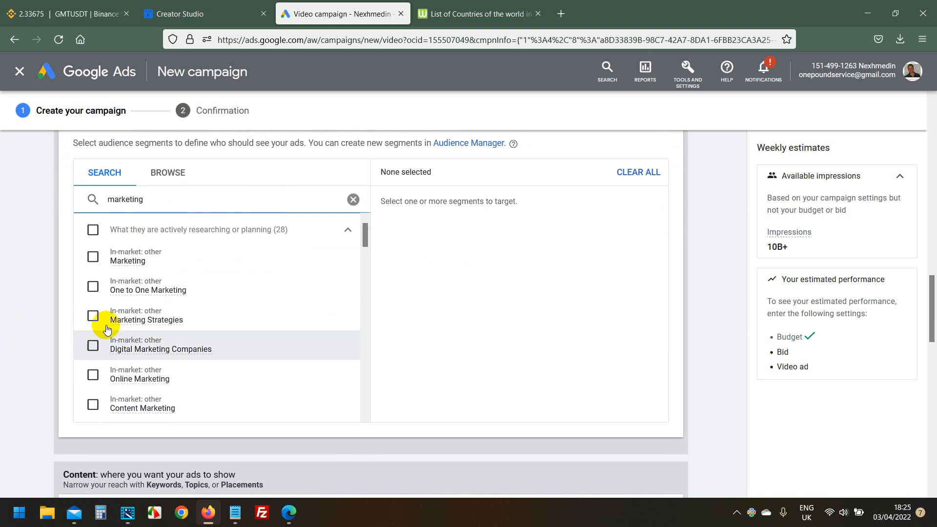
{"action": "left_click", "coordinate": [92, 257]}
{"action": "left_click", "coordinate": [93, 286]}
{"action": "left_click", "coordinate": [92, 312]}
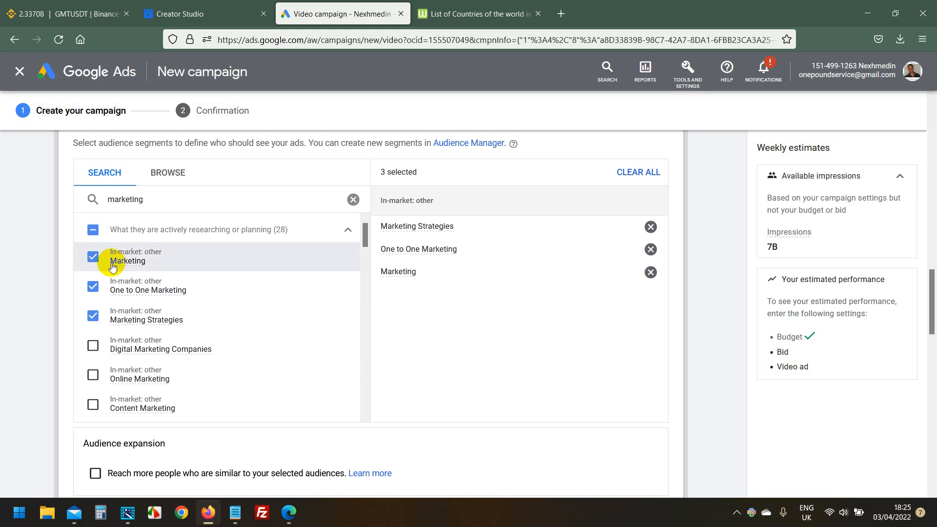
Select the whole "What they are actively researching or planning" group of marketing segments and clear the segment search.
{"action": "left_click", "coordinate": [93, 229]}
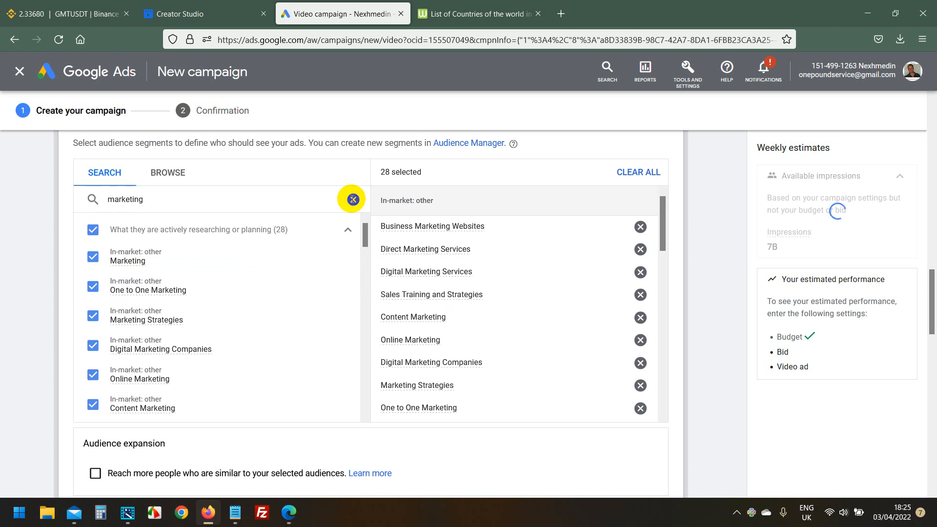
{"action": "left_click", "coordinate": [352, 199]}
Expand the ad group's keyword targeting and look up keyword ideas for the product or service "marketing".
{"action": "scroll", "coordinate": [10, 305], "scroll_direction": "down", "scroll_amount": 5}
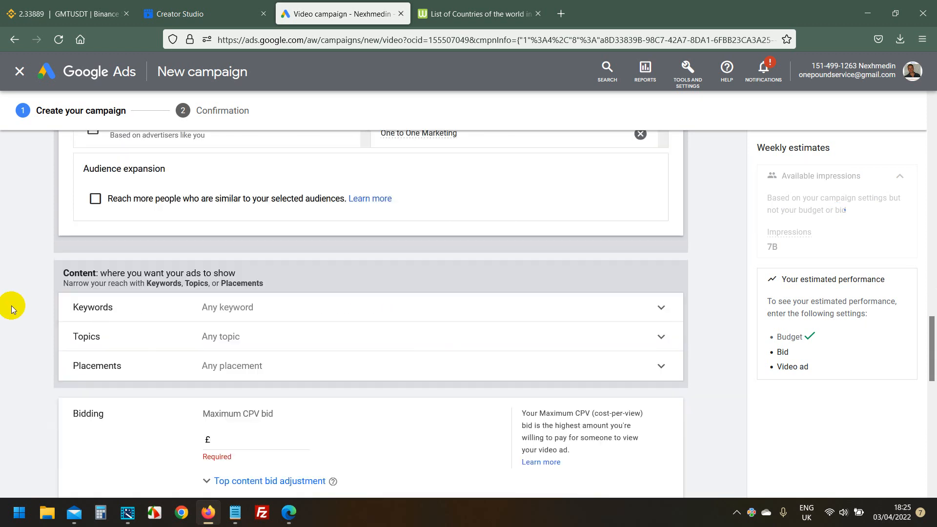
{"action": "left_click", "coordinate": [126, 315]}
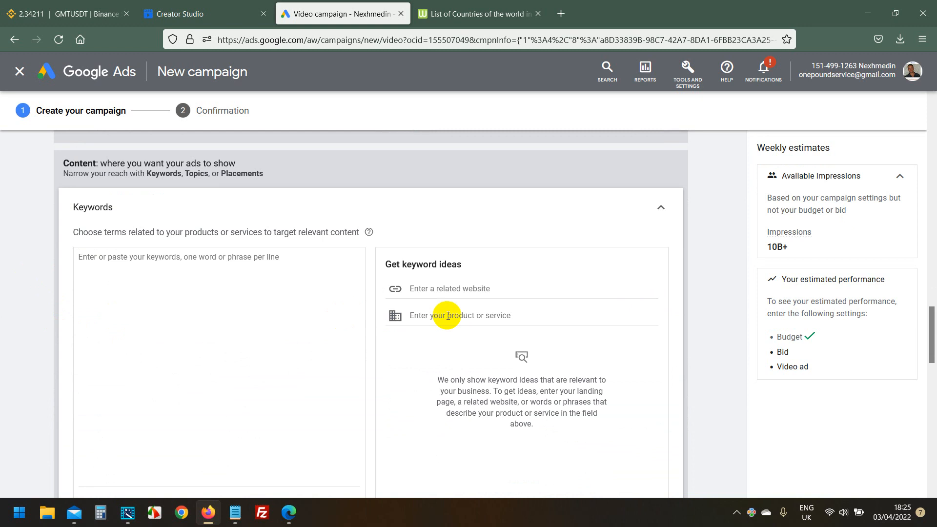
{"action": "left_click", "coordinate": [206, 307]}
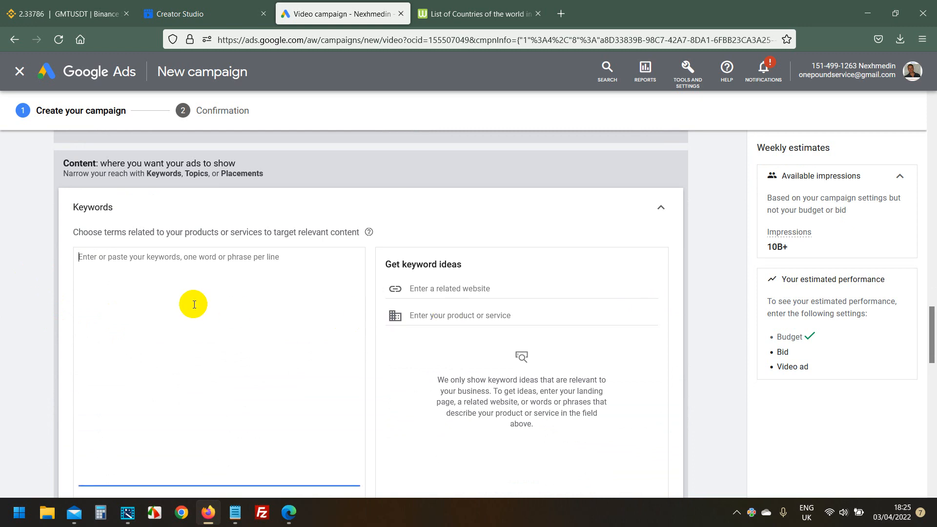
{"action": "left_click", "coordinate": [430, 314]}
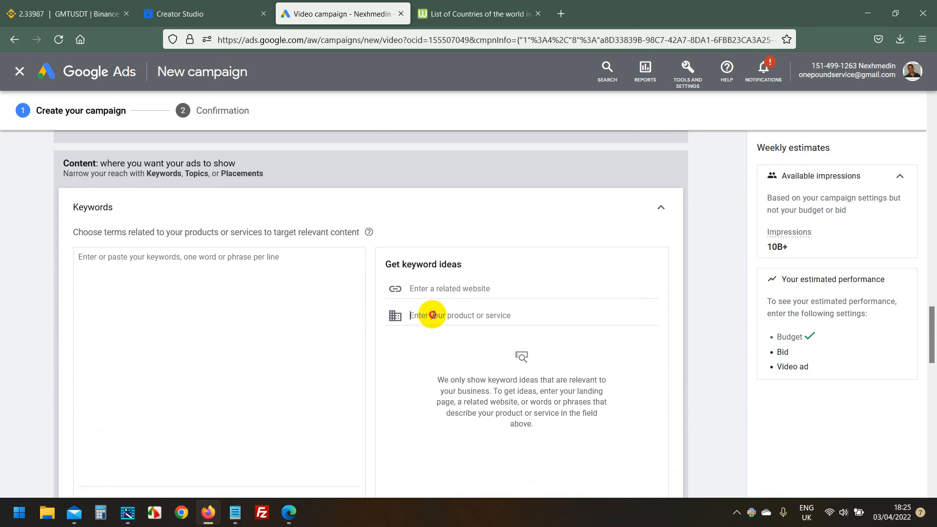
{"action": "type", "text": "shqip"}
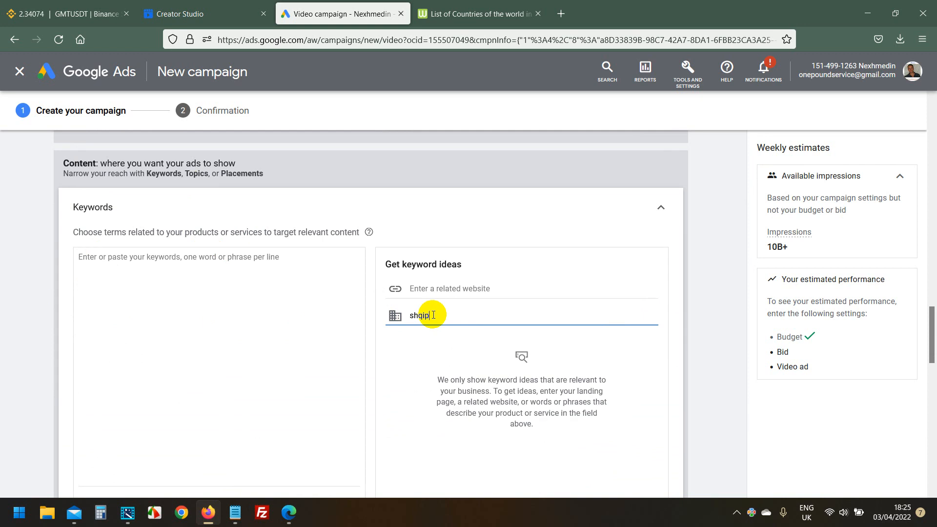
{"action": "key", "text": "BackSpace"}
{"action": "type", "text": "marketing"}
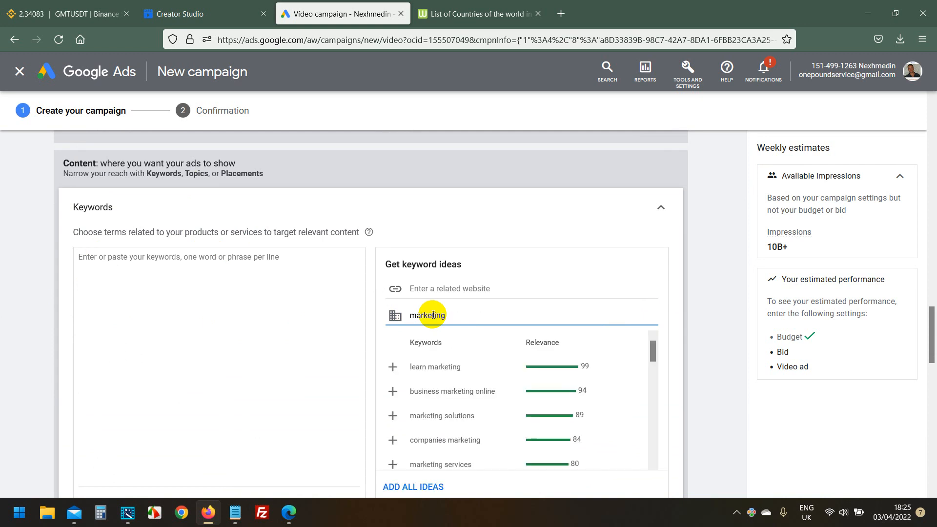
Get keyword ideas for "how to akke money online" and add all of them to the ad group's keywords.
{"action": "left_click_drag", "start_coordinate": [447, 314], "coordinate": [383, 318]}
{"action": "type", "text": "how to akke money"}
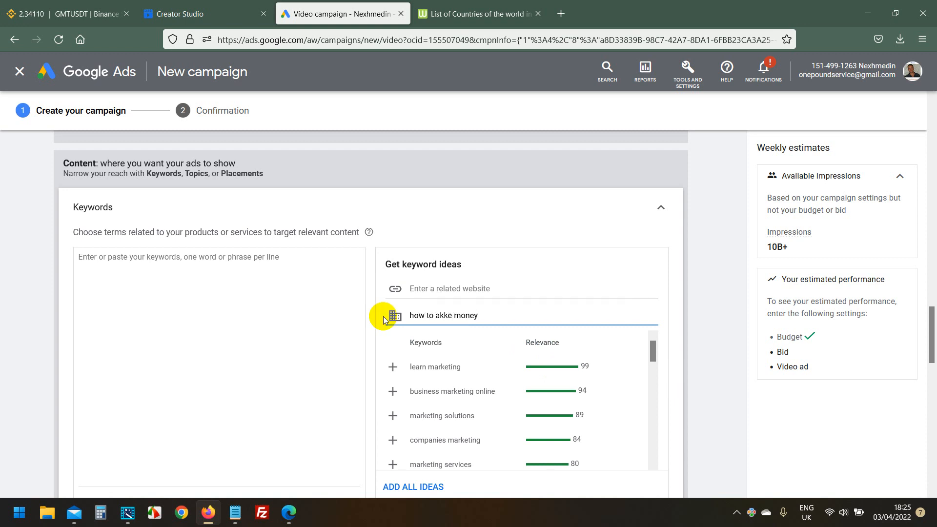
{"action": "type", "text": " online"}
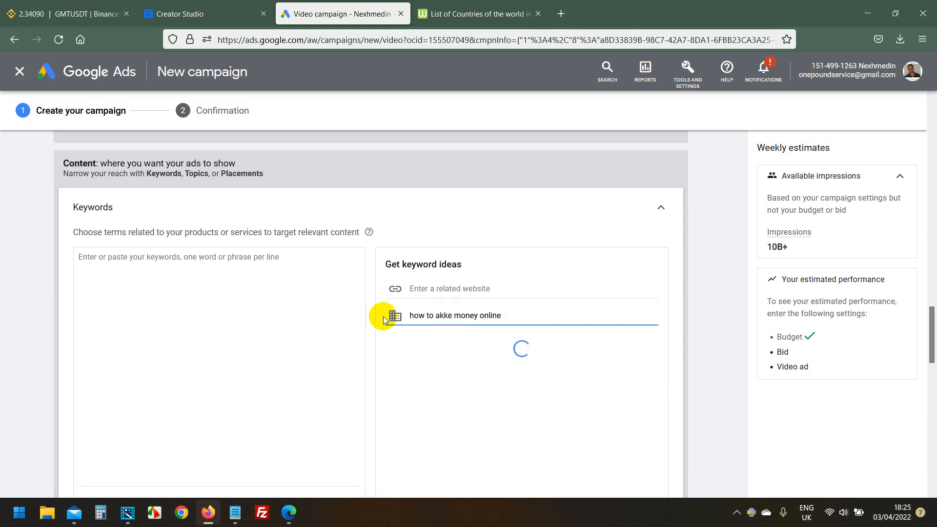
{"action": "scroll", "coordinate": [385, 317], "scroll_direction": "down", "scroll_amount": 2}
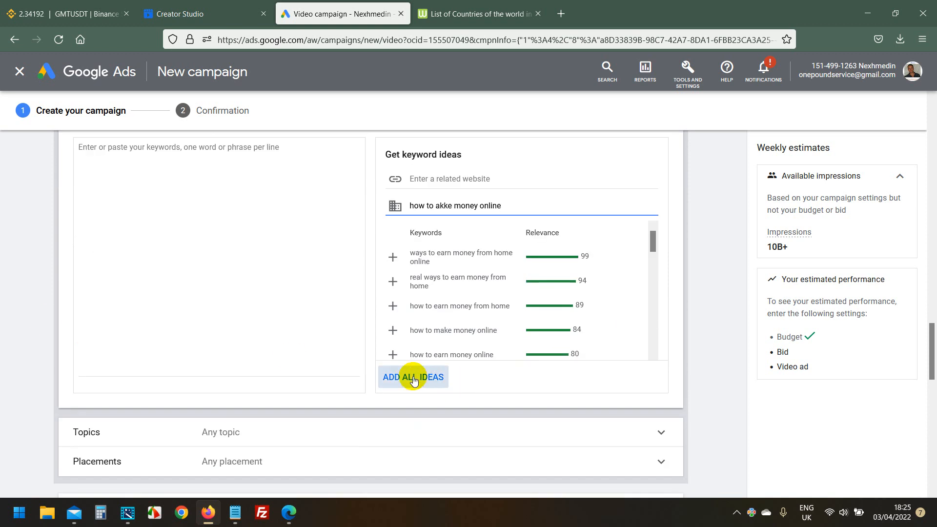
{"action": "left_click", "coordinate": [414, 377]}
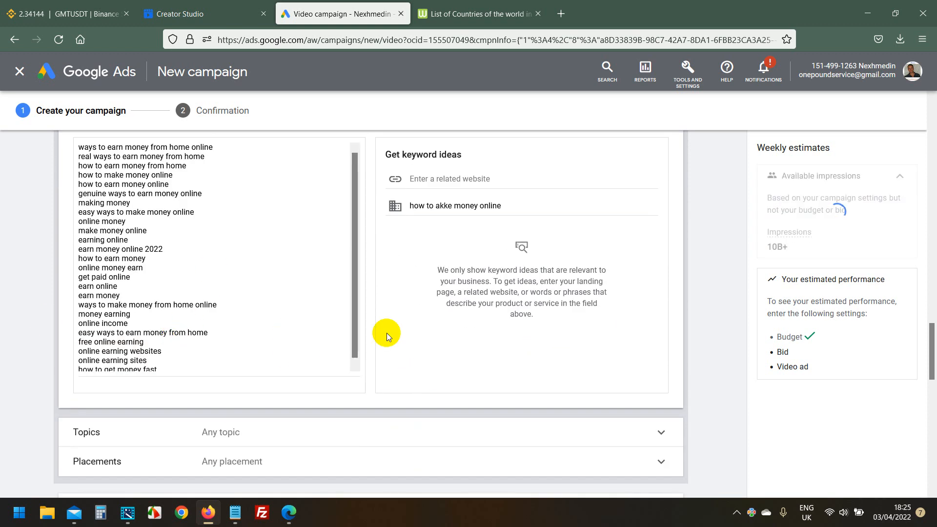
Get keyword ideas for "marketing" and add all of them to the ad group's keyword list.
{"action": "scroll", "coordinate": [427, 282], "scroll_direction": "up", "scroll_amount": 1}
{"action": "left_click_drag", "start_coordinate": [509, 261], "coordinate": [213, 251]}
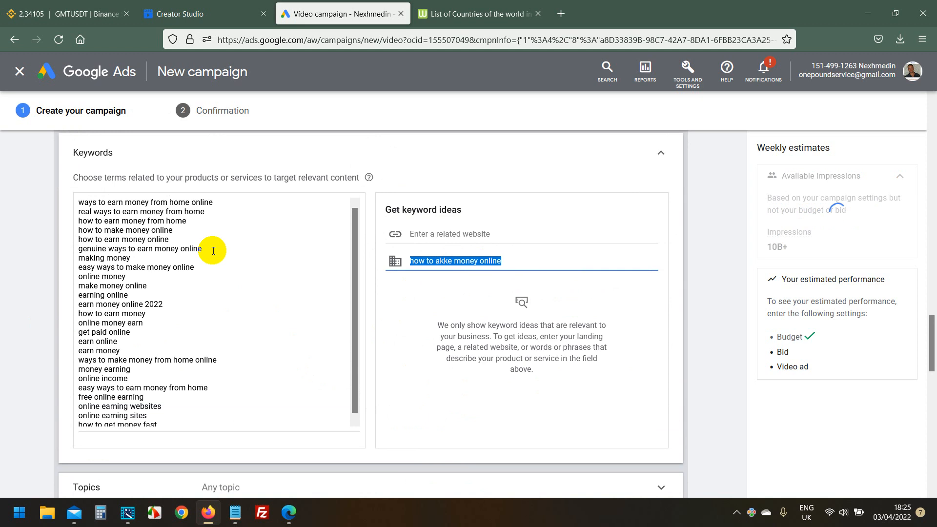
{"action": "type", "text": "marketing"}
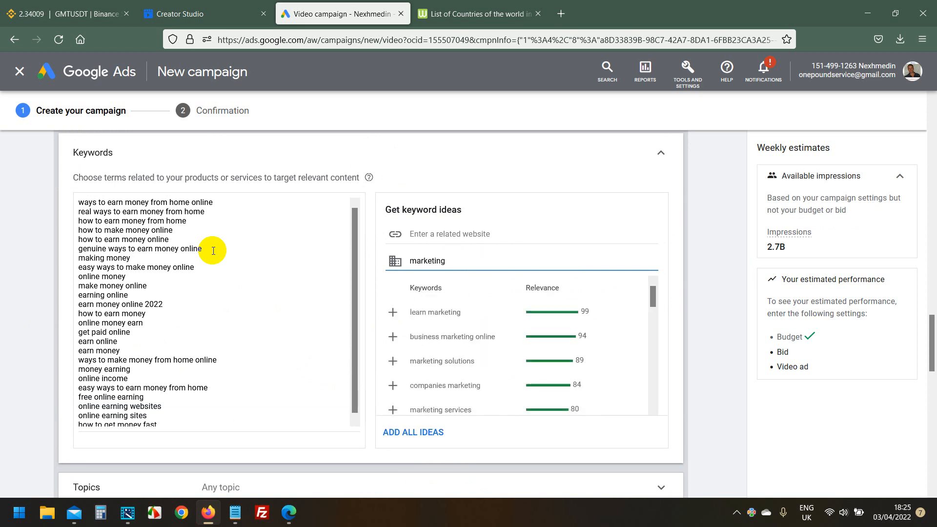
{"action": "left_click", "coordinate": [391, 432]}
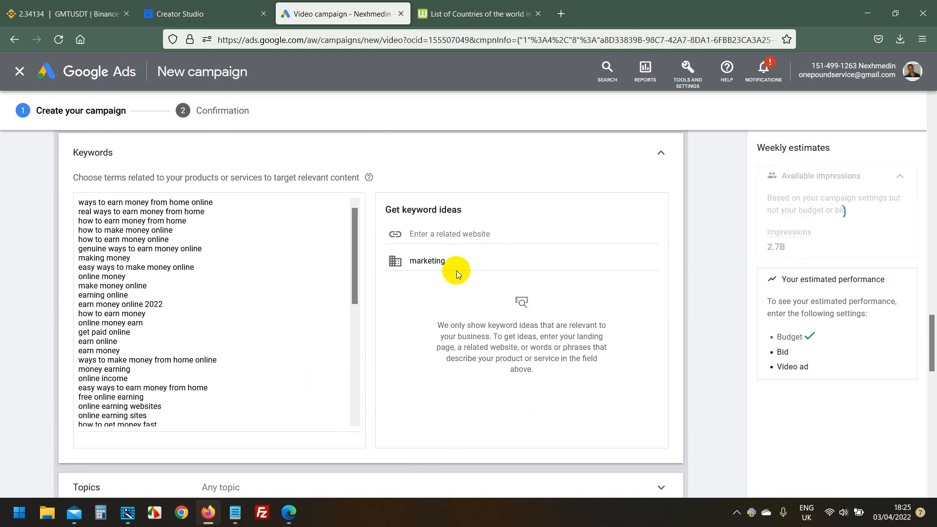
{"action": "left_click_drag", "start_coordinate": [456, 268], "coordinate": [166, 245]}
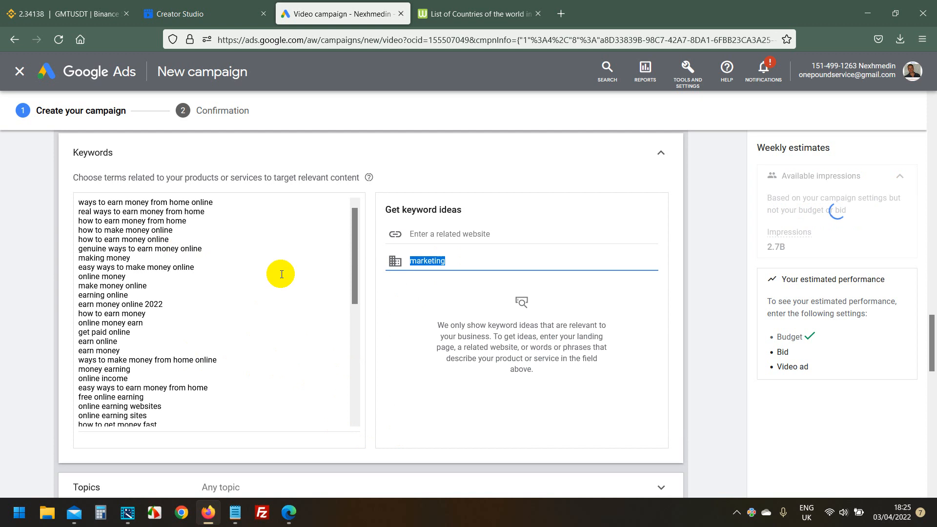
Set the maximum CPV bid to £0.01.
{"action": "scroll", "coordinate": [23, 337], "scroll_direction": "down", "scroll_amount": 3}
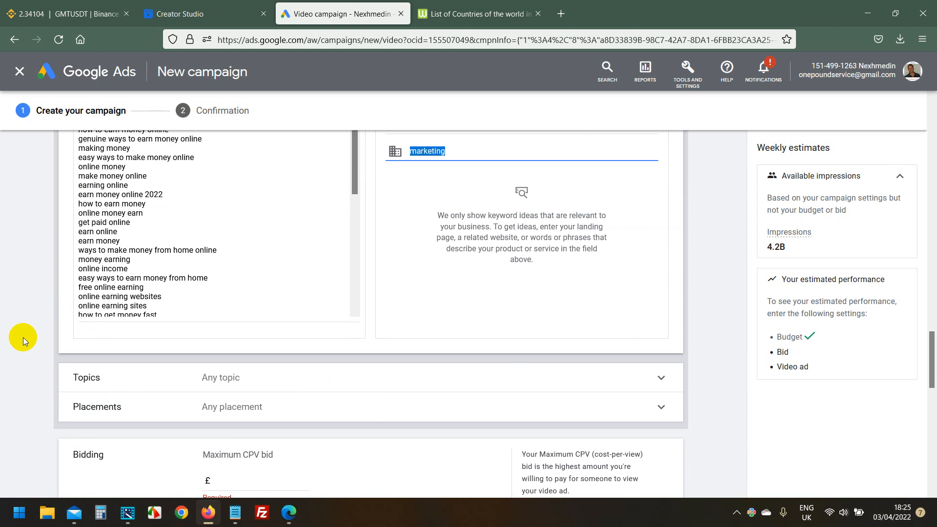
{"action": "scroll", "coordinate": [23, 337], "scroll_direction": "down", "scroll_amount": 3}
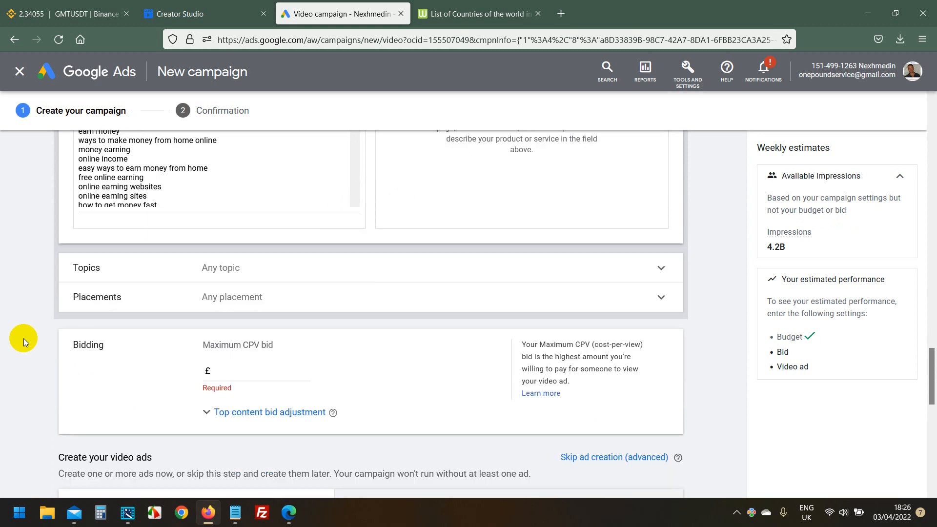
{"action": "left_click", "coordinate": [227, 369]}
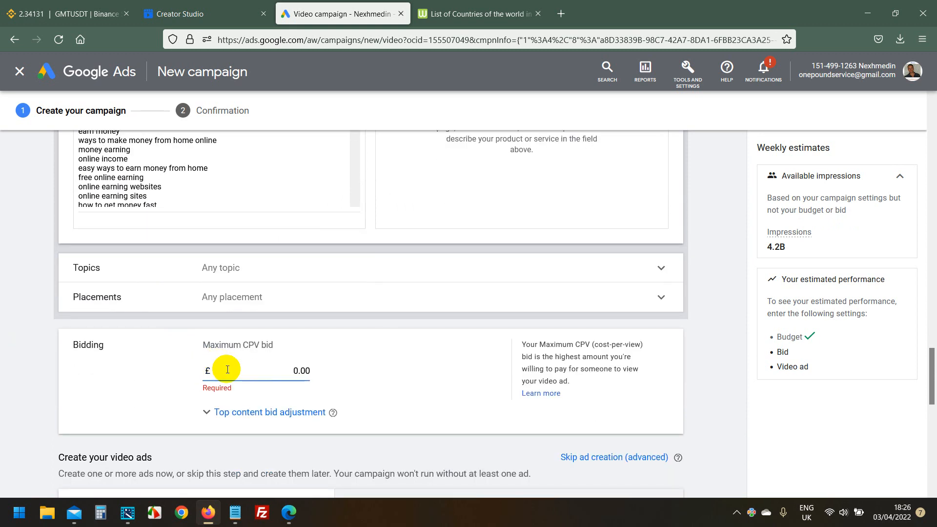
{"action": "type", "text": "0.01"}
{"action": "left_click", "coordinate": [102, 372]}
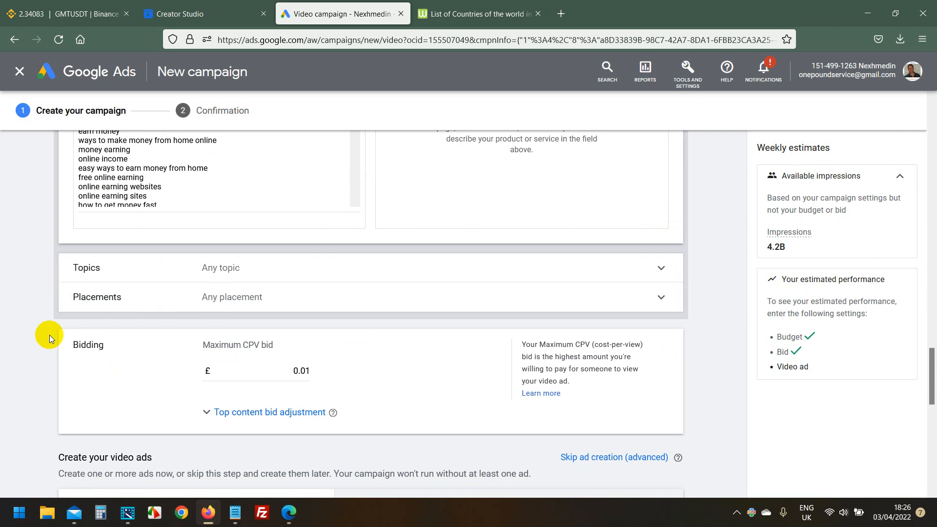
Go to the YouTube video field for the ad, then load youtube.com in the browser tab with the country list.
{"action": "scroll", "coordinate": [49, 335], "scroll_direction": "down", "scroll_amount": 6}
{"action": "scroll", "coordinate": [49, 334], "scroll_direction": "up", "scroll_amount": 1}
{"action": "left_click", "coordinate": [165, 252]}
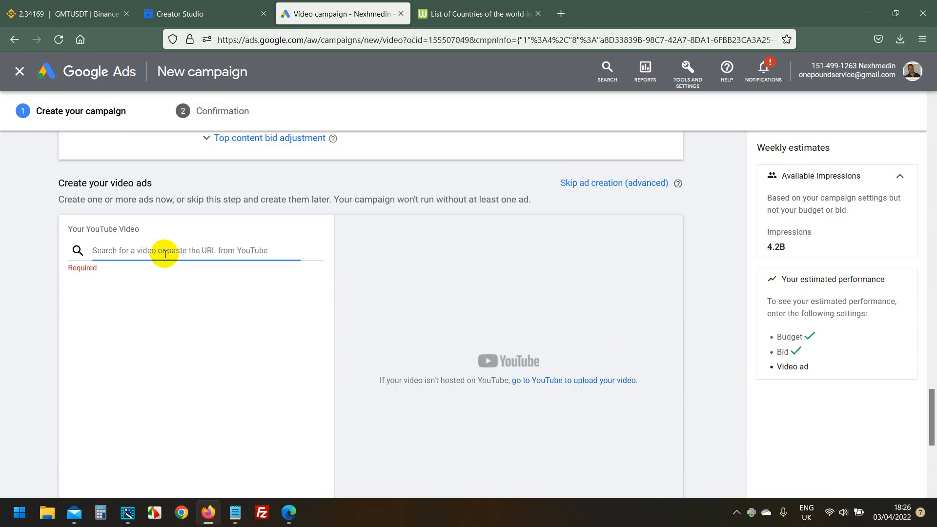
{"action": "left_click", "coordinate": [503, 14]}
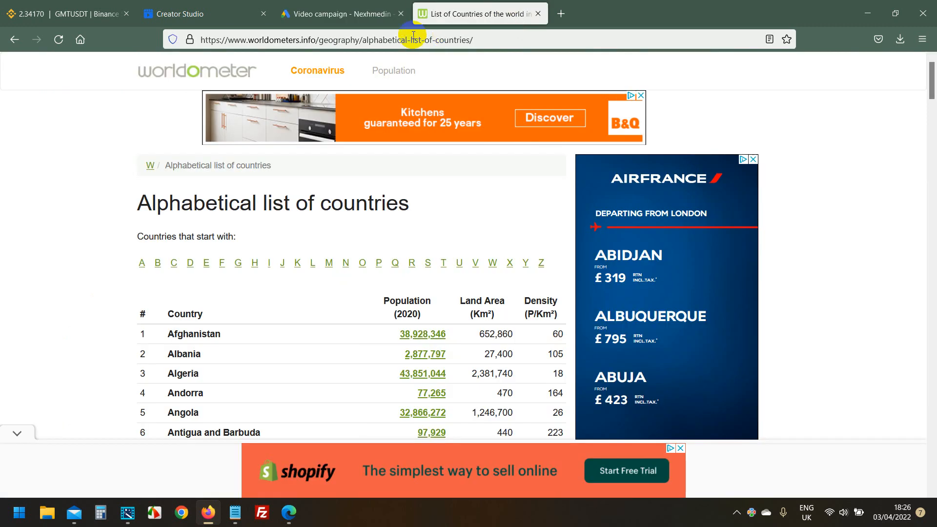
{"action": "left_click", "coordinate": [396, 39]}
{"action": "type", "text": "youtube.com"}
{"action": "key", "text": "Return"}
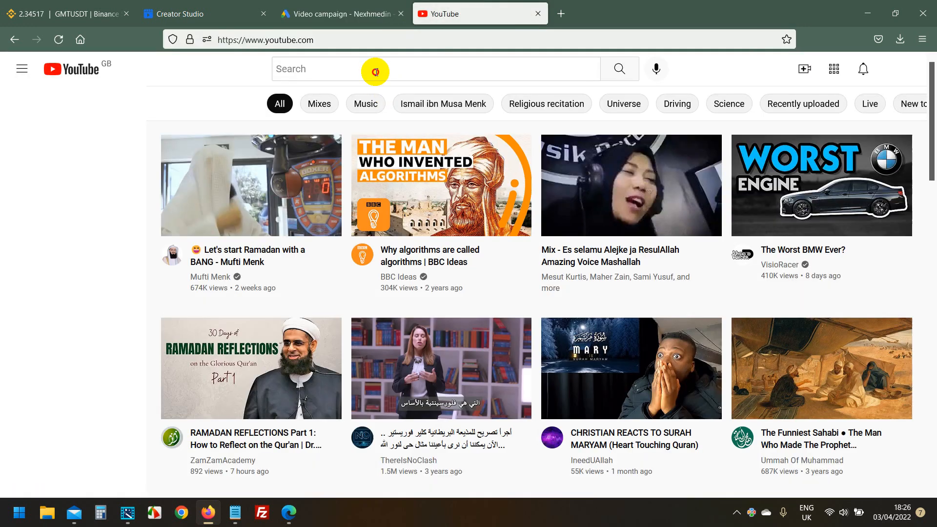
Search YouTube for "oxkos shqip" and open the Oxkos Shqip channel.
{"action": "left_click", "coordinate": [376, 72]}
{"action": "type", "text": "oxkos shqi"}
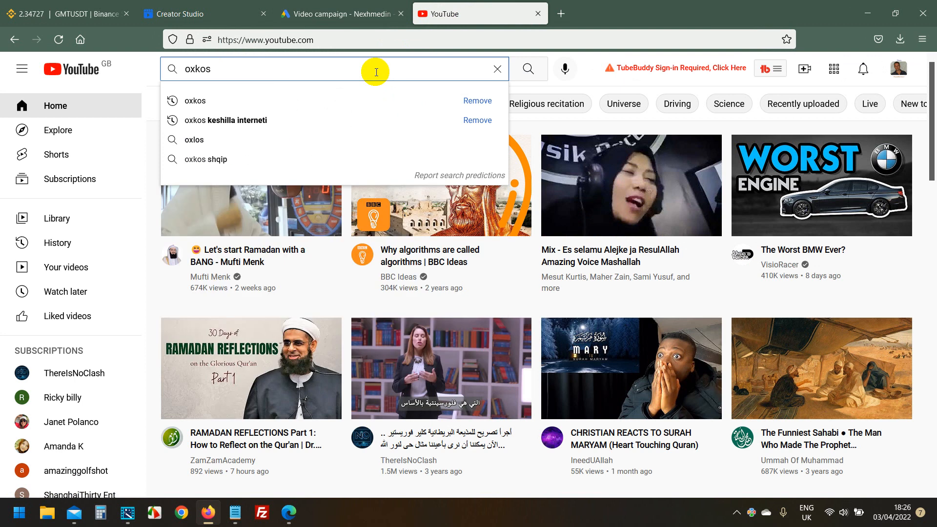
{"action": "type", "text": "p"}
{"action": "key", "text": "Return"}
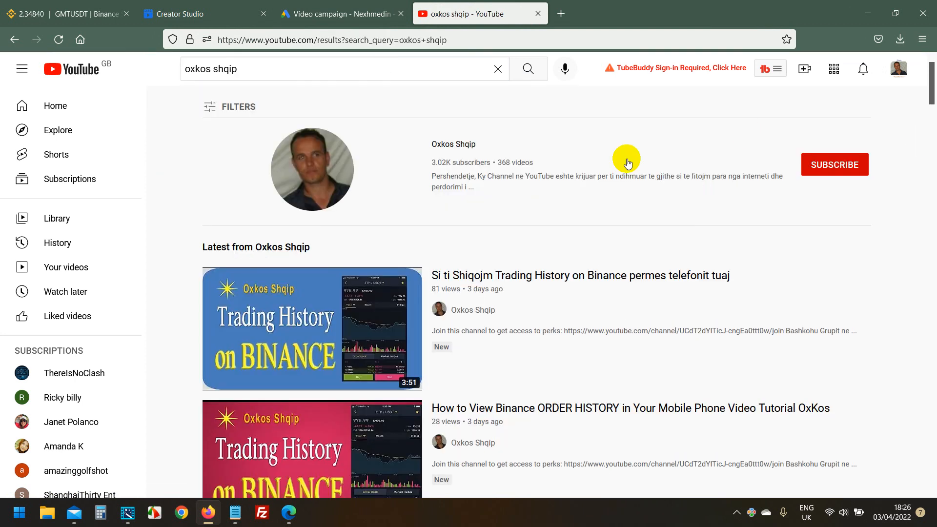
{"action": "left_click", "coordinate": [456, 143]}
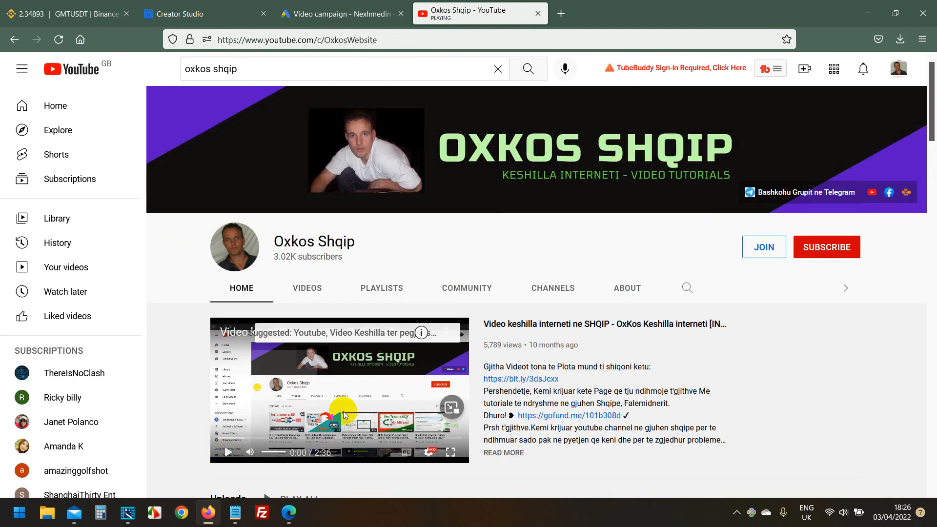
Browse the channel's uploads, open the video "Si te Blejm Crypto me Cfaredo Karte banke qe kemi" and pause it.
{"action": "left_click", "coordinate": [507, 326]}
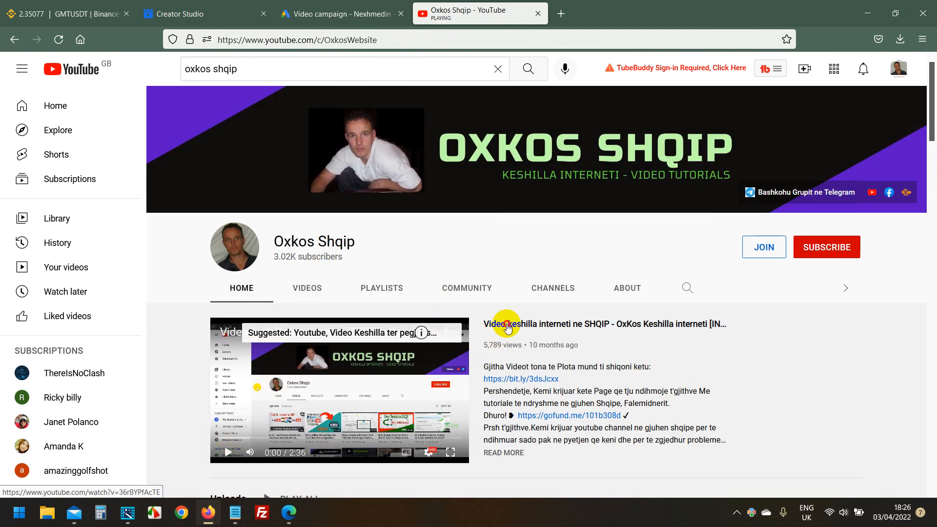
{"action": "left_click", "coordinate": [326, 290]}
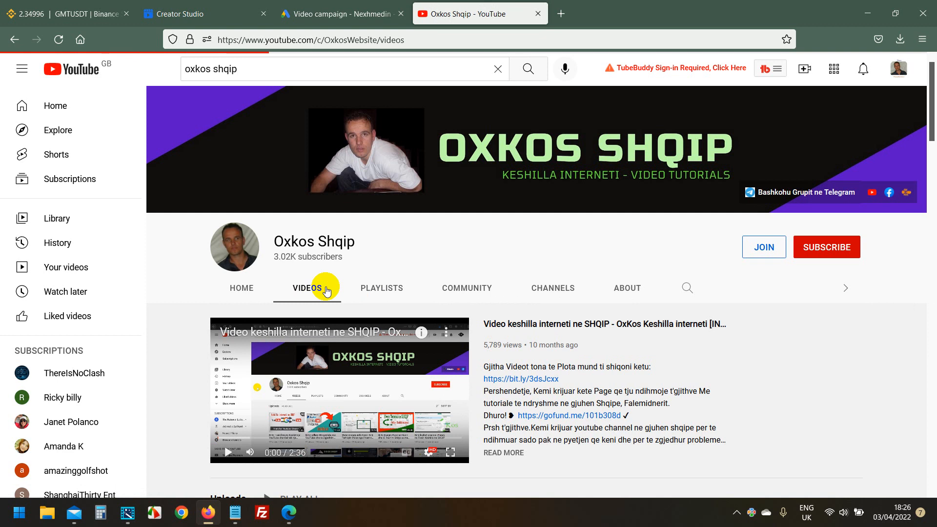
{"action": "scroll", "coordinate": [366, 290], "scroll_direction": "down", "scroll_amount": 3}
{"action": "scroll", "coordinate": [366, 293], "scroll_direction": "up", "scroll_amount": 3}
{"action": "scroll", "coordinate": [344, 297], "scroll_direction": "down", "scroll_amount": 1}
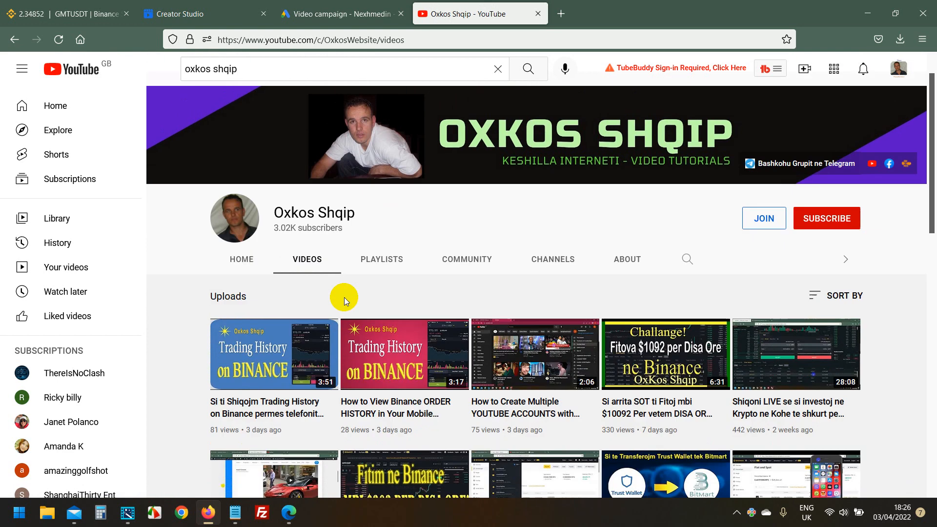
{"action": "scroll", "coordinate": [344, 297], "scroll_direction": "down", "scroll_amount": 5}
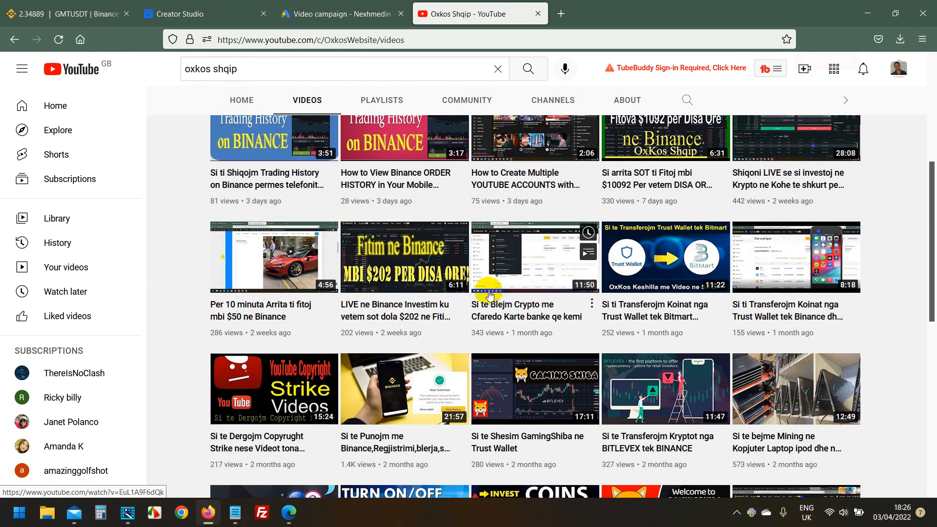
{"action": "left_click", "coordinate": [504, 244]}
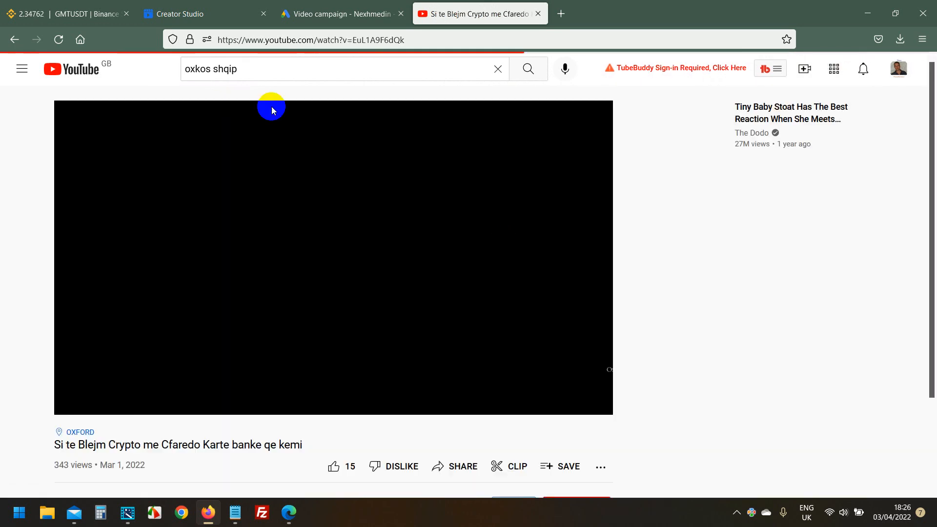
{"action": "left_click", "coordinate": [75, 400]}
Copy the web address of the opened YouTube video.
{"action": "left_click", "coordinate": [240, 39]}
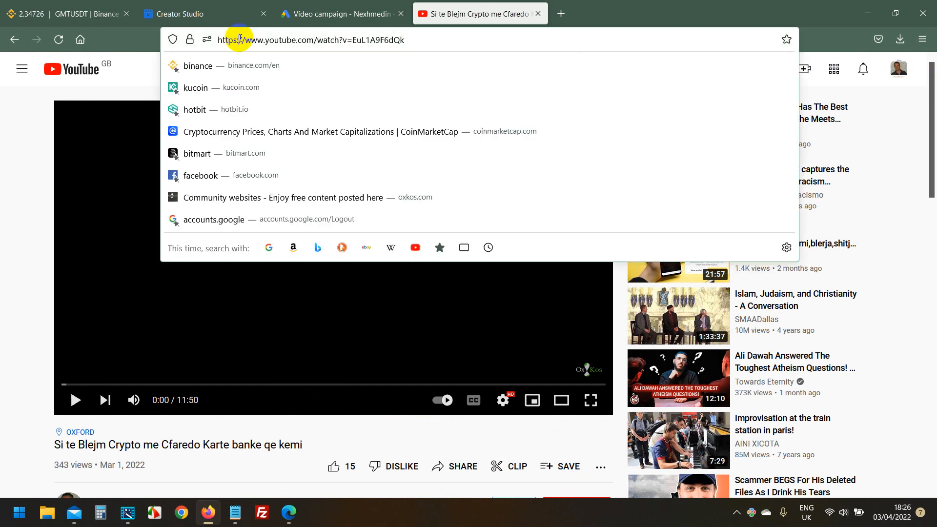
{"action": "right_click", "coordinate": [239, 39]}
{"action": "left_click", "coordinate": [257, 109]}
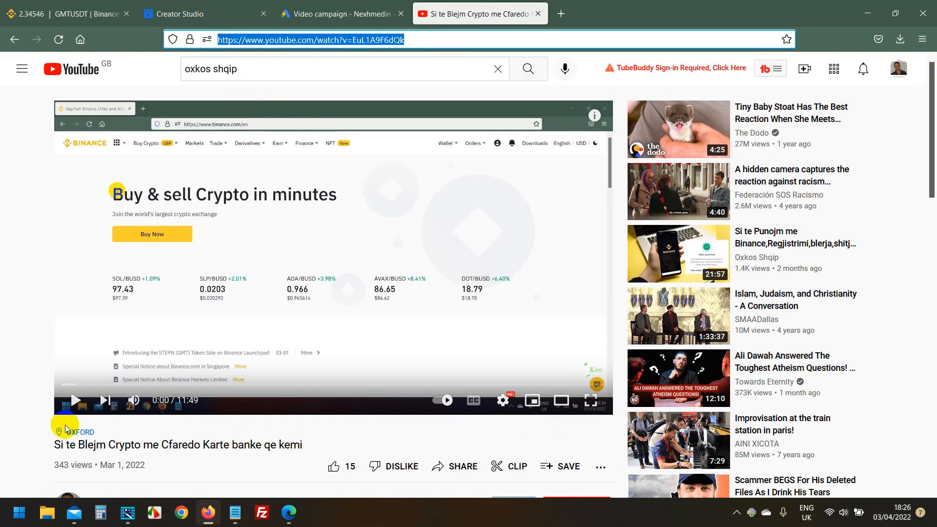
Return to the Google Ads campaign, paste the copied URL as the ad's YouTube video and choose the Skippable in-stream ad format.
{"action": "left_click", "coordinate": [341, 13]}
{"action": "right_click", "coordinate": [170, 250]}
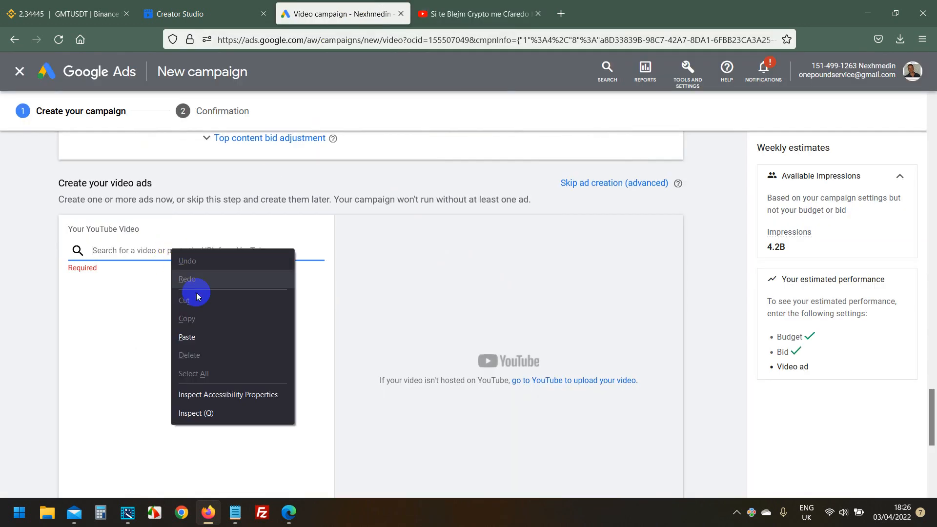
{"action": "left_click", "coordinate": [186, 337]}
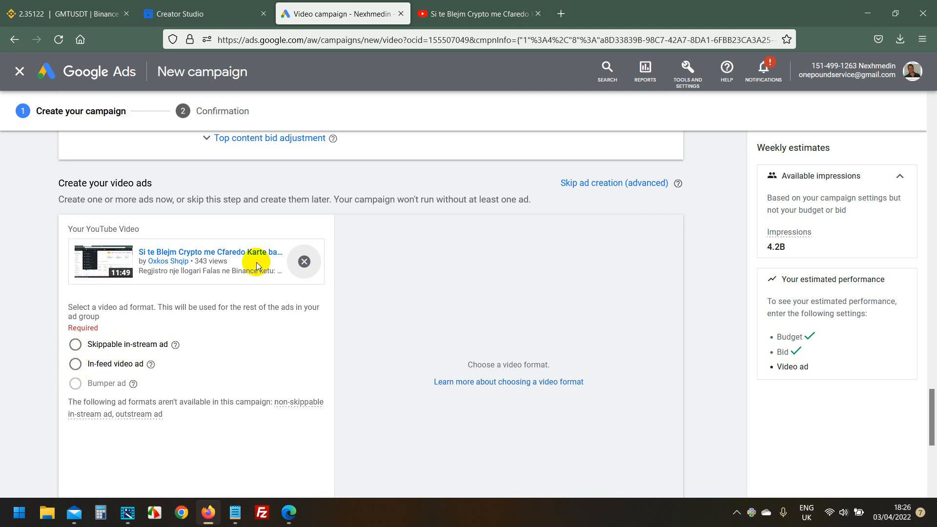
{"action": "left_click", "coordinate": [75, 344]}
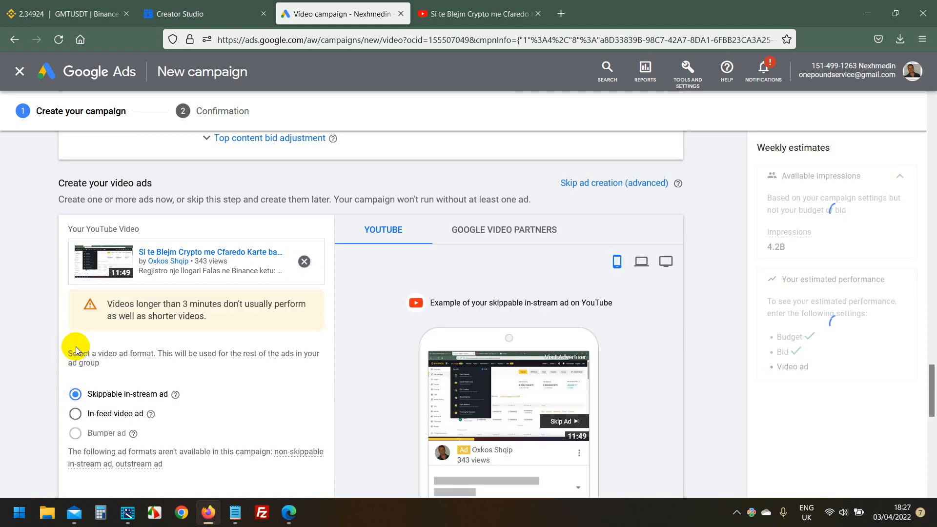
Switch the video ad format to In-feed video ad, try other thumbnails and select the first one.
{"action": "scroll", "coordinate": [76, 347], "scroll_direction": "down", "scroll_amount": 2}
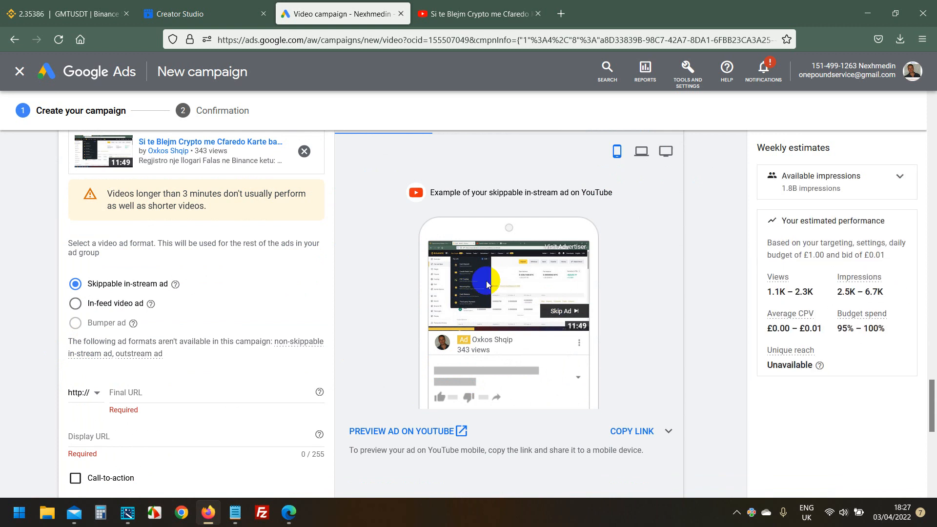
{"action": "left_click", "coordinate": [76, 303]}
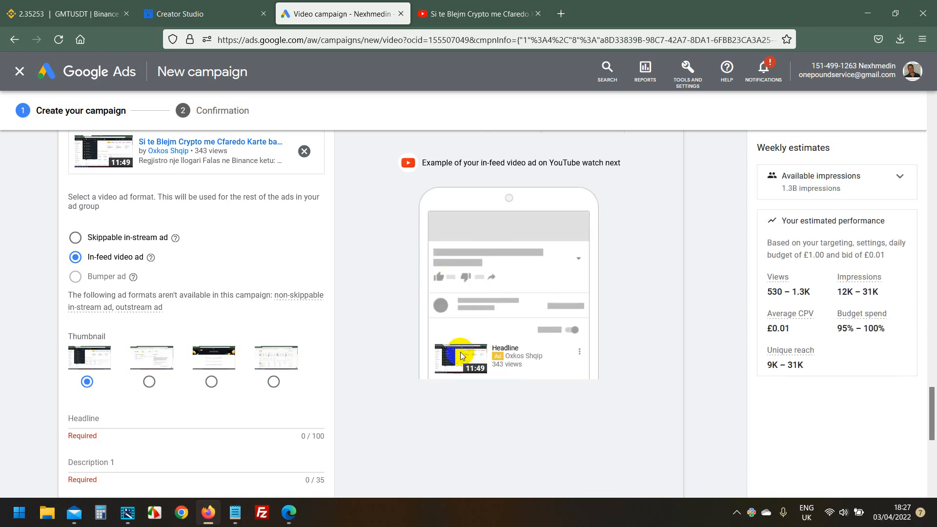
{"action": "scroll", "coordinate": [25, 380], "scroll_direction": "down", "scroll_amount": 2}
{"action": "scroll", "coordinate": [62, 332], "scroll_direction": "up", "scroll_amount": 1}
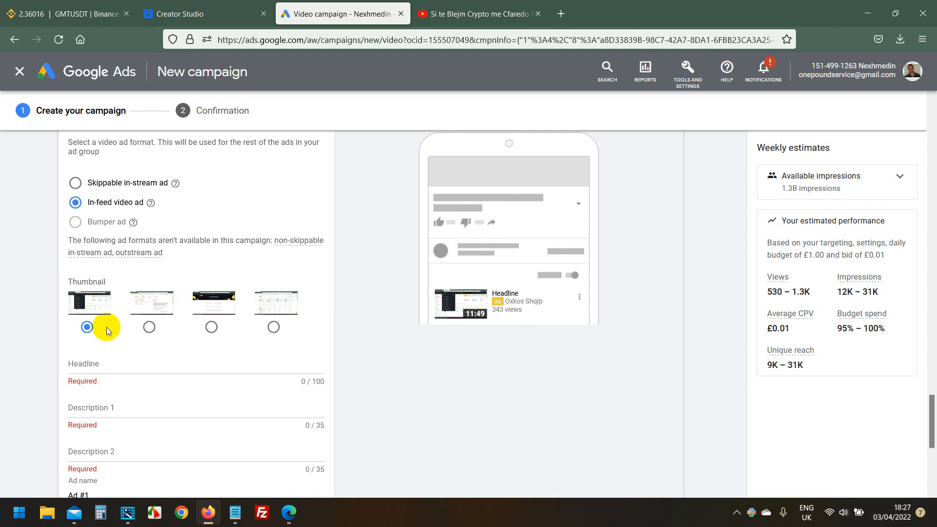
{"action": "left_click", "coordinate": [149, 327]}
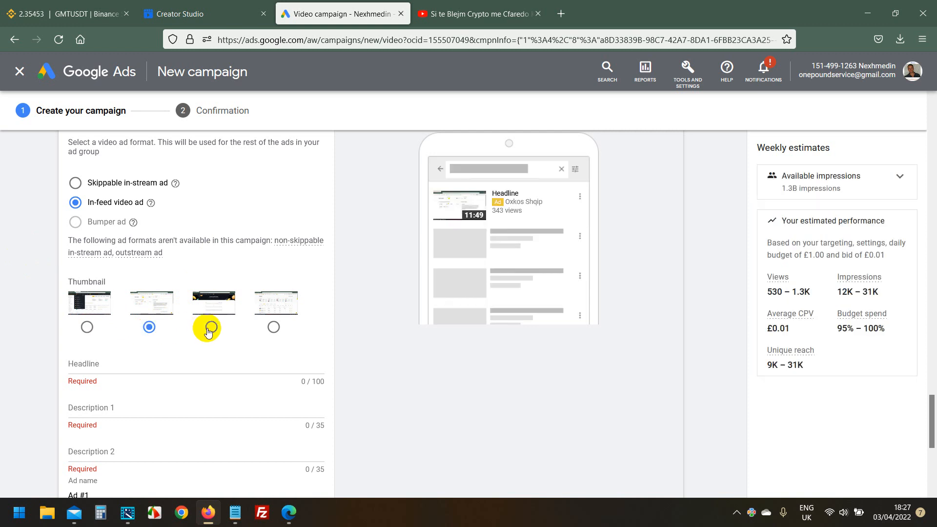
{"action": "left_click", "coordinate": [210, 328]}
{"action": "left_click", "coordinate": [86, 329]}
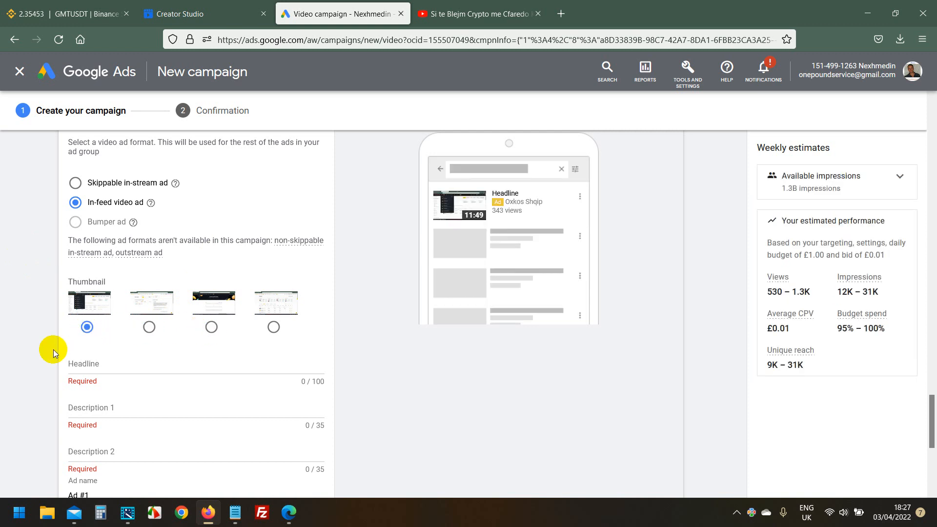
Enter "Kjo video ka permbajtje Marketingu" as the in-feed ad's headline.
{"action": "scroll", "coordinate": [73, 332], "scroll_direction": "down", "scroll_amount": 2}
{"action": "left_click", "coordinate": [96, 304]}
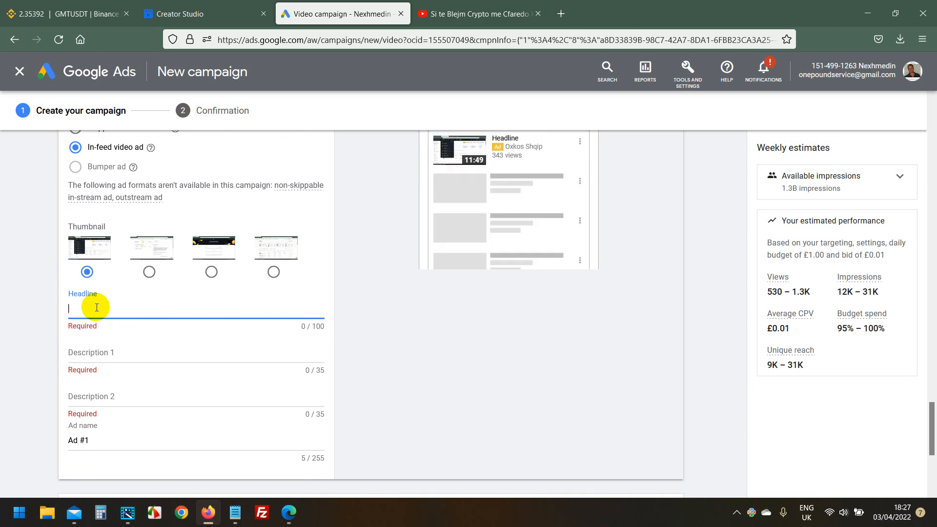
{"action": "type", "text": "Hey"}
{"action": "key", "text": "BackSpace"}
{"action": "key", "text": "BackSpace"}
{"action": "key", "text": "BackSpace"}
{"action": "key", "text": "BackSpace"}
{"action": "type", "text": "Kjo v"}
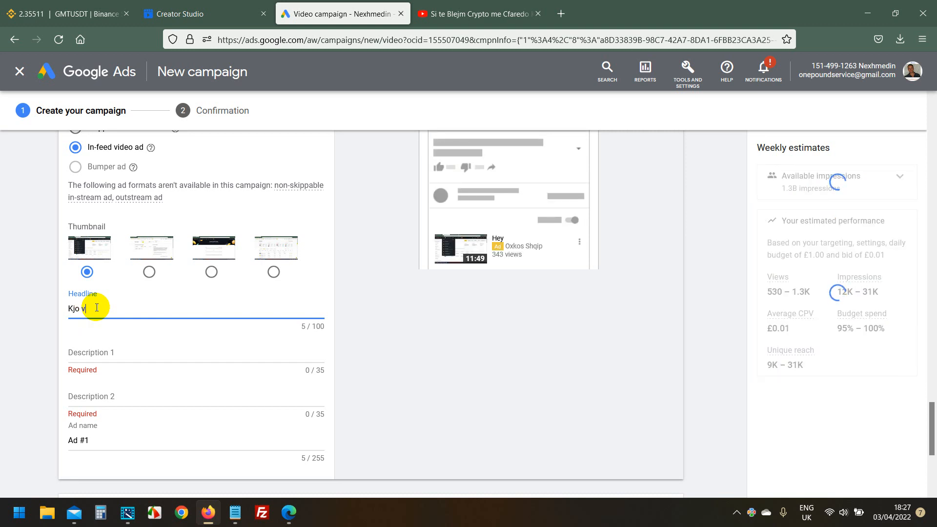
{"action": "type", "text": "ideo ka permba"}
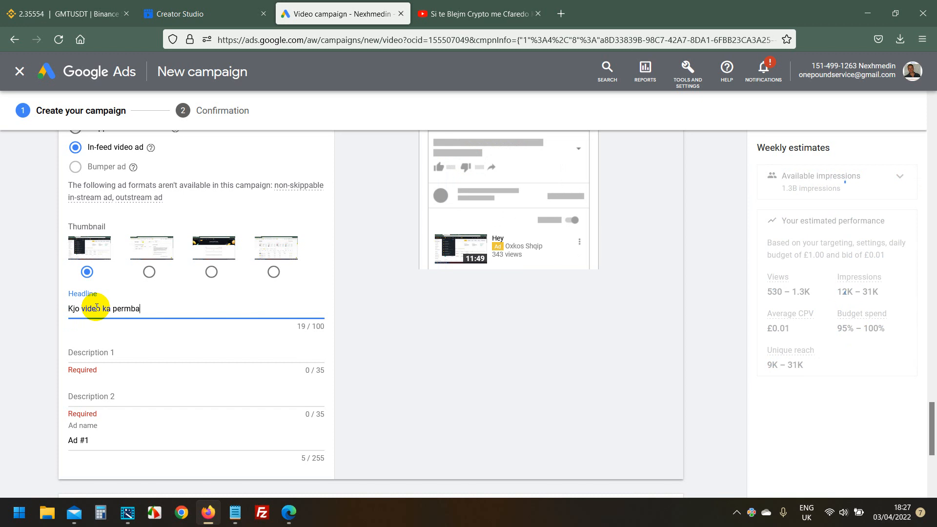
{"action": "type", "text": "j"}
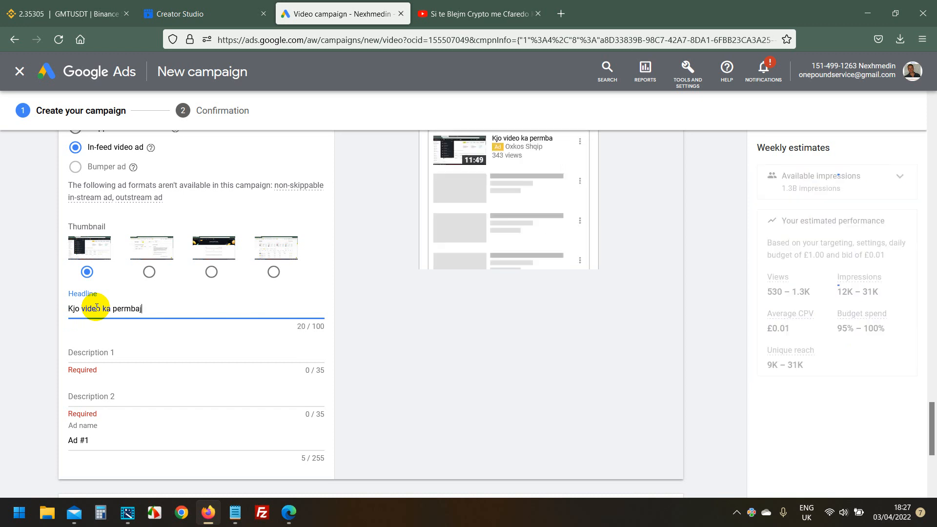
{"action": "type", "text": "tje Marketingu"}
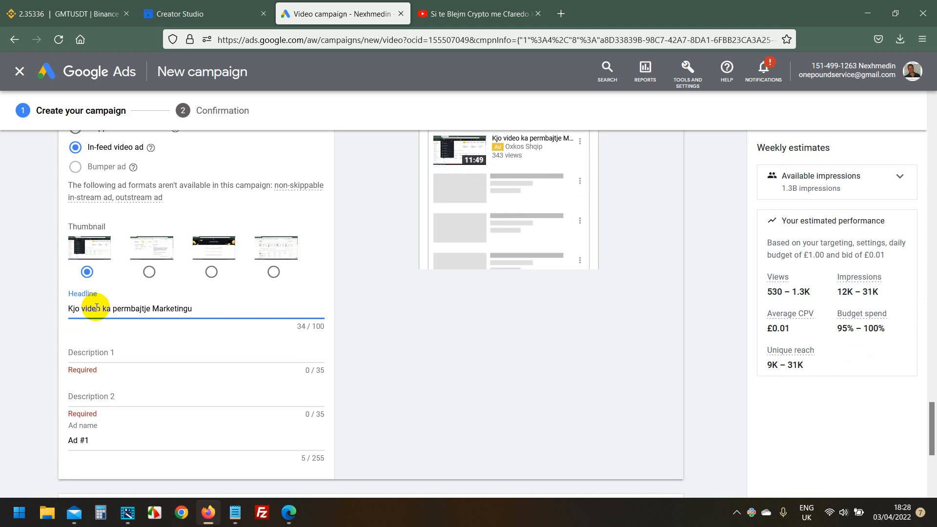
Fill in the ad's Description 1 with "Kam spjeguar hap mbas hapi si te".
{"action": "left_click", "coordinate": [97, 348]}
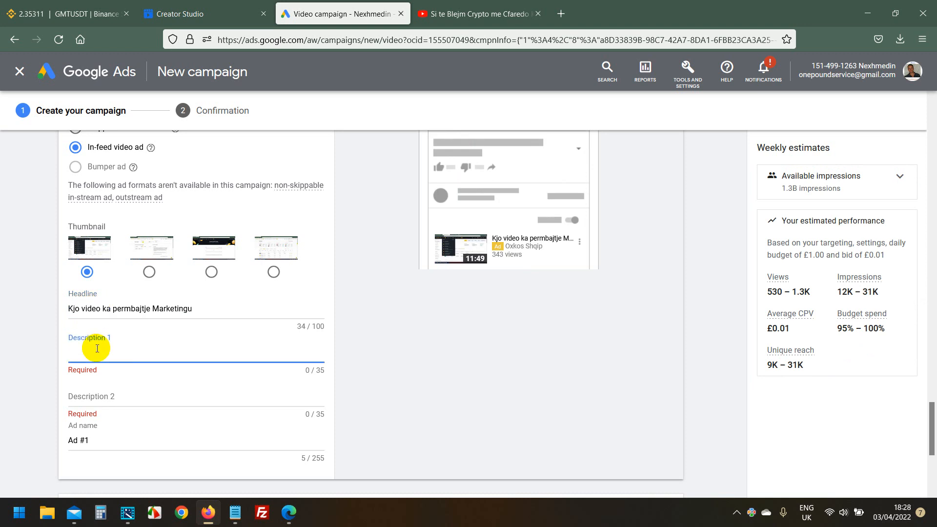
{"action": "type", "text": "Kam spjeguar hap mba"}
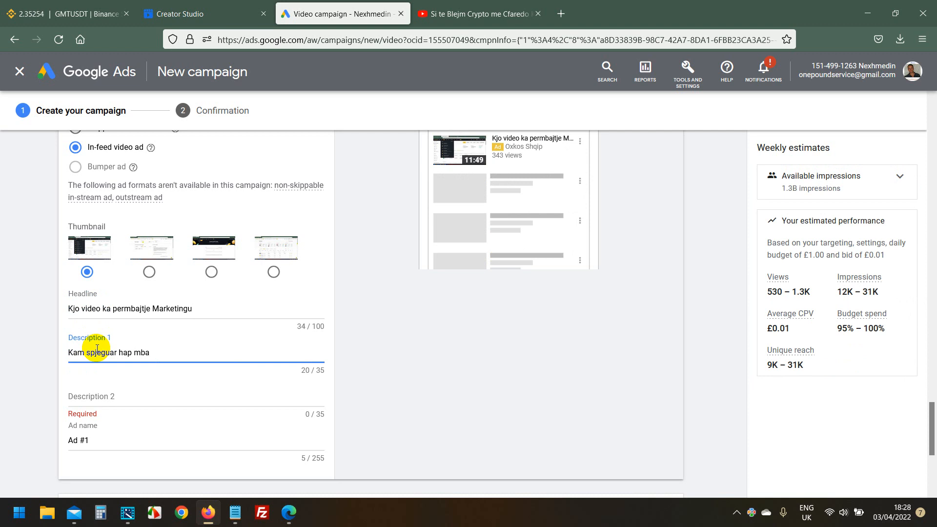
{"action": "type", "text": "s hapi si"}
{"action": "key", "text": "BackSpace"}
{"action": "key", "text": "BackSpace"}
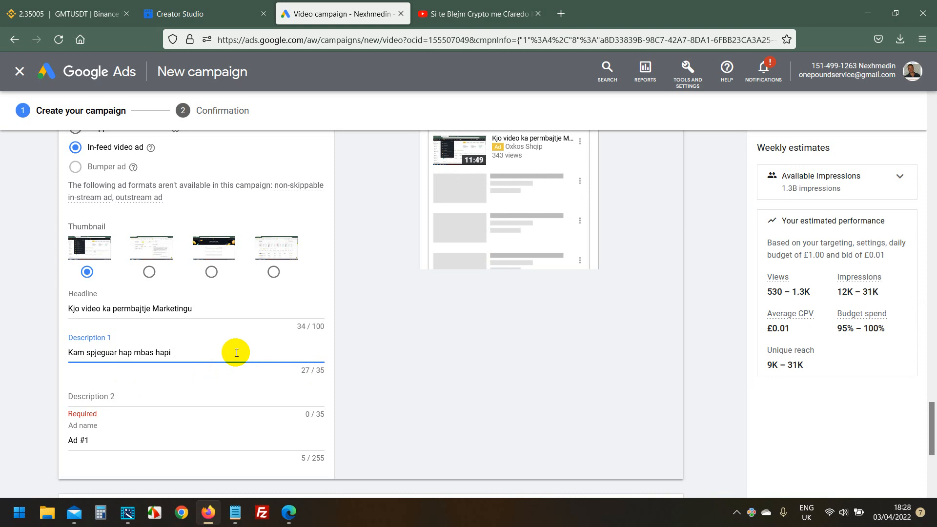
{"action": "type", "text": "si te"}
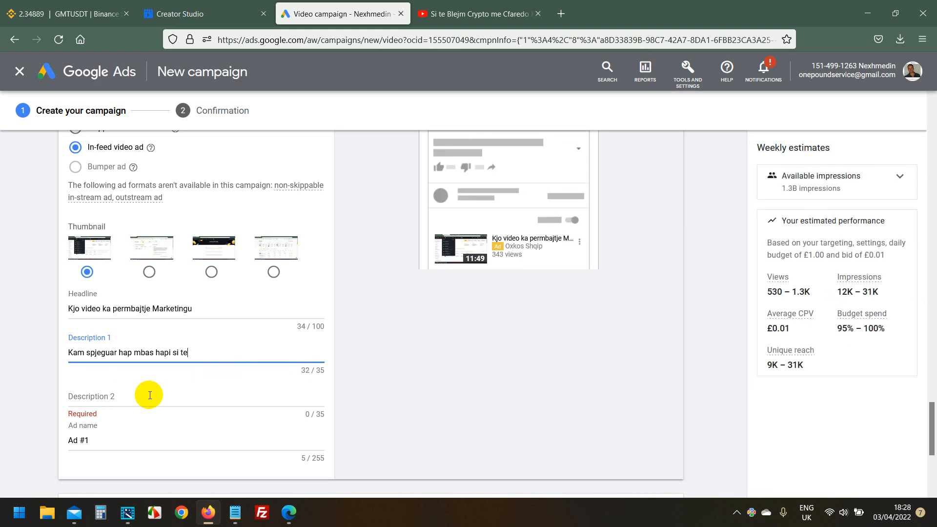
Fill in the ad's Description 2 with "Fitojm Para Online nga Google".
{"action": "left_click", "coordinate": [149, 395]}
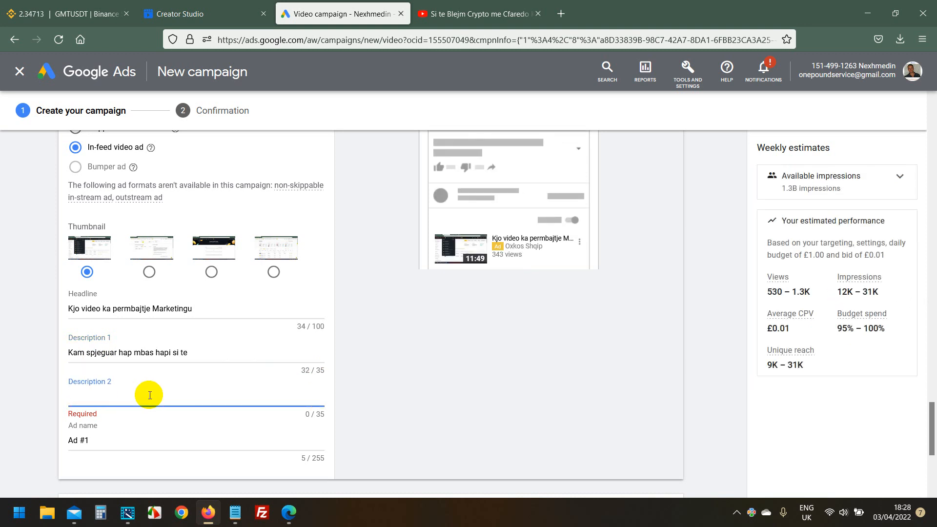
{"action": "type", "text": "Fui"}
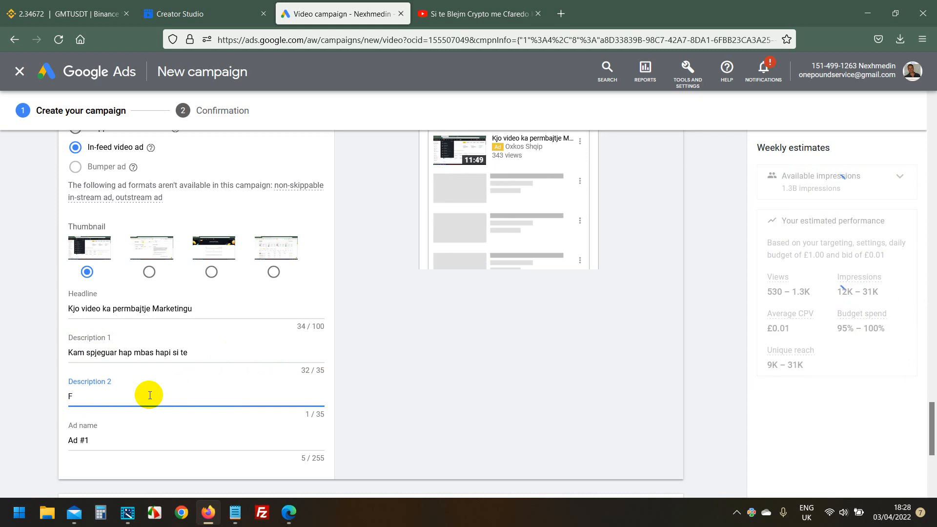
{"action": "key", "text": "BackSpace"}
{"action": "key", "text": "BackSpace"}
{"action": "type", "text": "itojm Para On"}
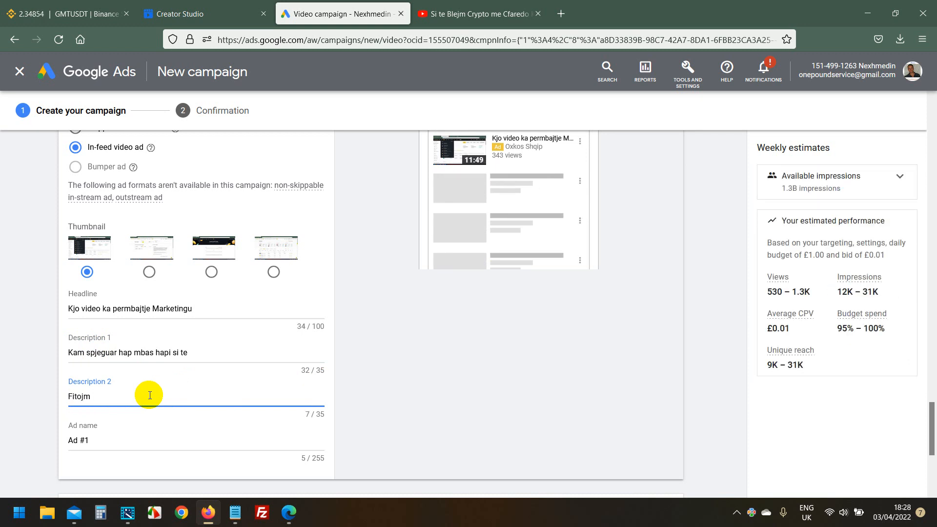
{"action": "type", "text": "line nga"}
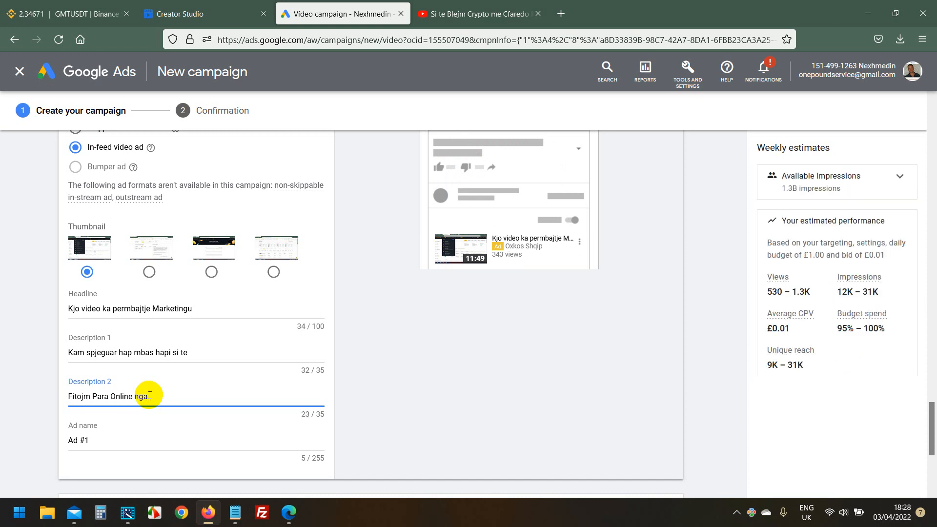
{"action": "type", "text": " Google"}
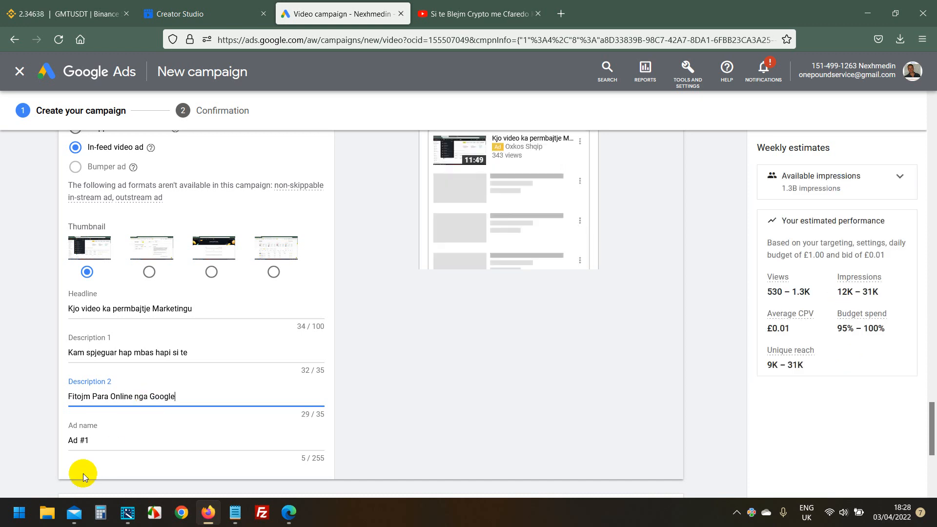
Rename the ad as "ad numer 1".
{"action": "left_click_drag", "start_coordinate": [92, 443], "coordinate": [7, 437]}
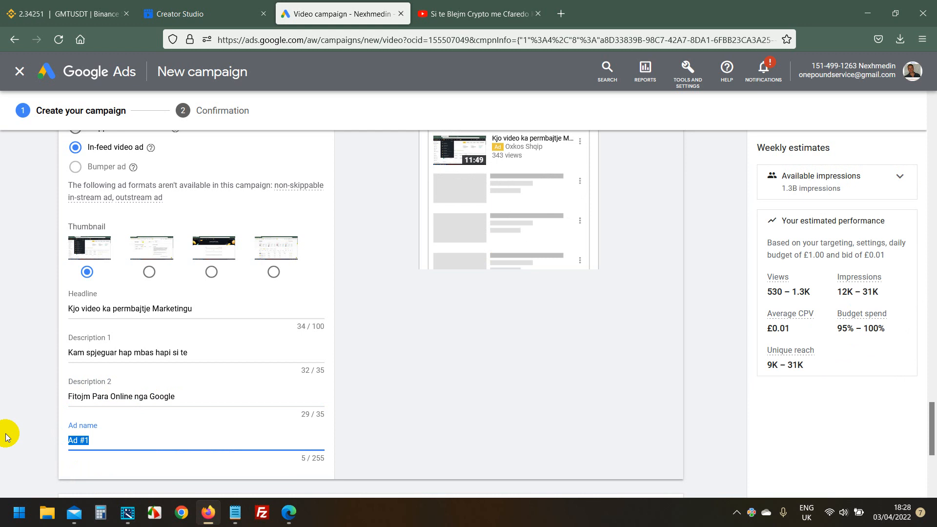
{"action": "type", "text": "ad n"}
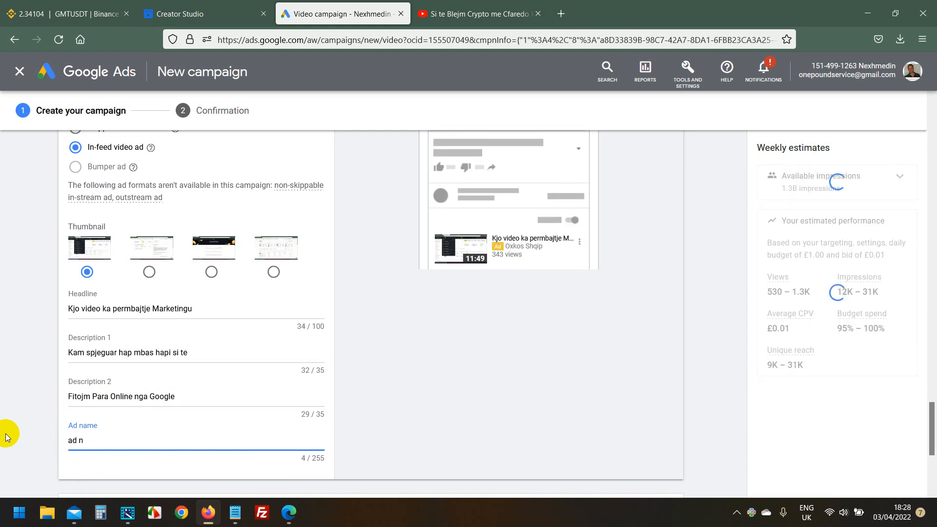
{"action": "type", "text": "umer 1"}
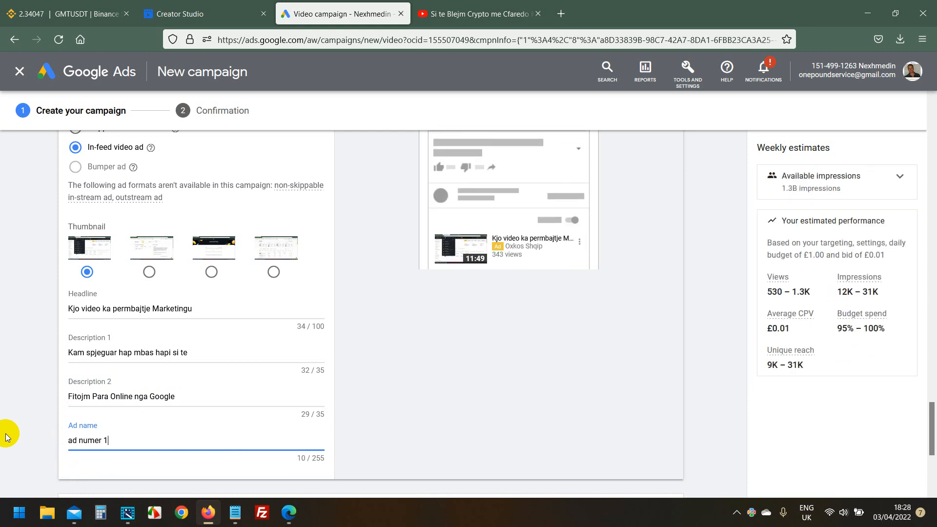
Review the campaign's estimated weekly performance, highlighting the views and average CPV and checking the impressions.
{"action": "scroll", "coordinate": [48, 379], "scroll_direction": "down", "scroll_amount": 3}
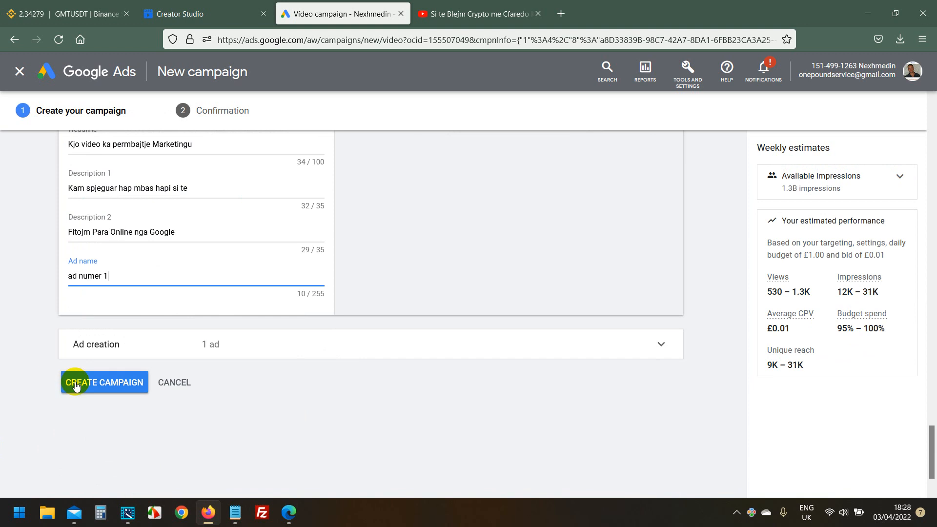
{"action": "left_click", "coordinate": [766, 298]}
{"action": "left_click_drag", "start_coordinate": [767, 299], "coordinate": [809, 290]}
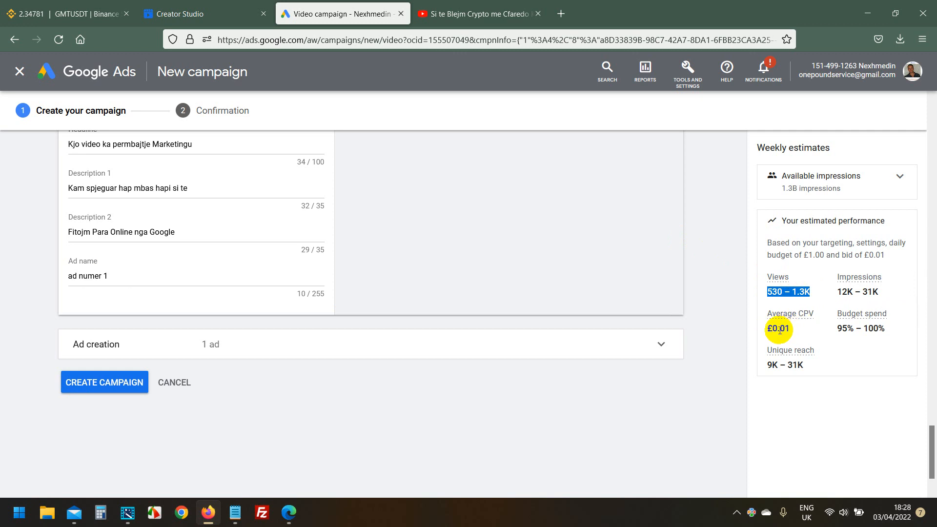
{"action": "left_click_drag", "start_coordinate": [768, 329], "coordinate": [785, 324]}
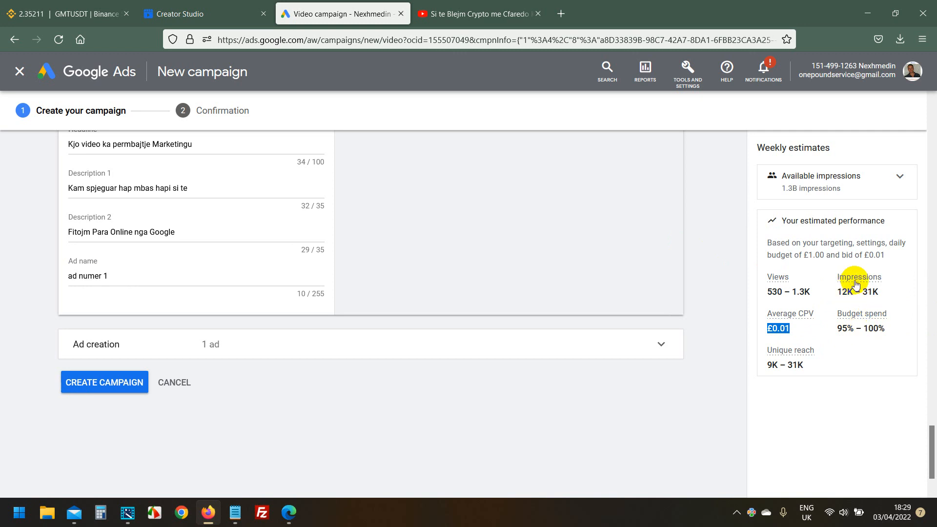
{"action": "mouse_move", "coordinate": [859, 286]}
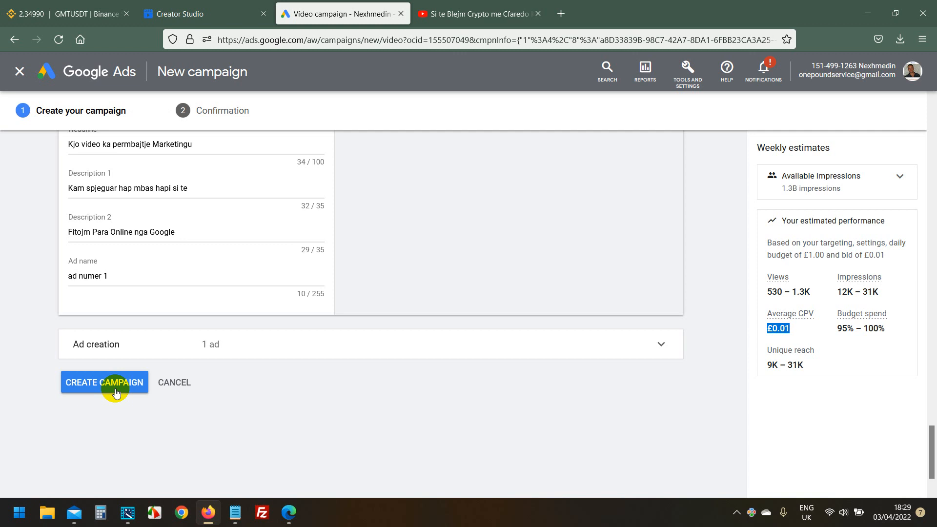
Check the signed-in account's details, then open the Contact us form from the help options.
{"action": "scroll", "coordinate": [247, 309], "scroll_direction": "up", "scroll_amount": 8}
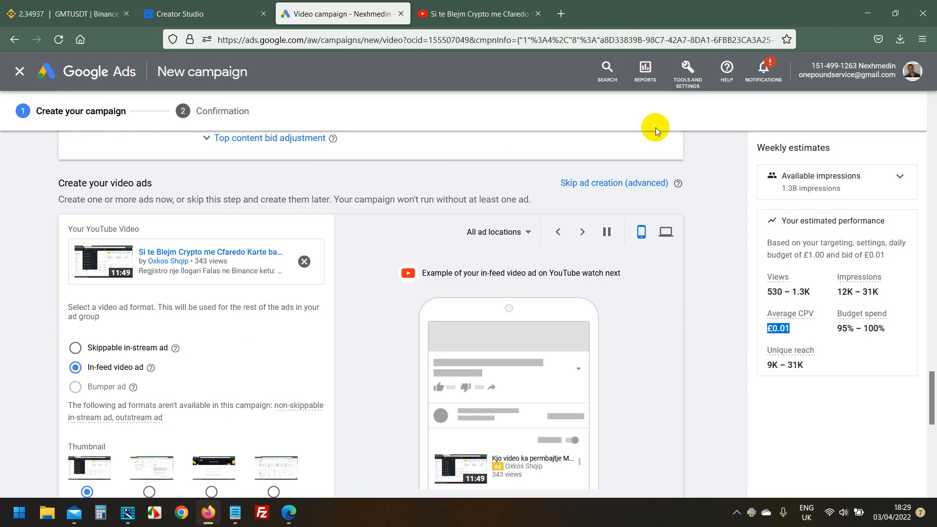
{"action": "left_click", "coordinate": [912, 72]}
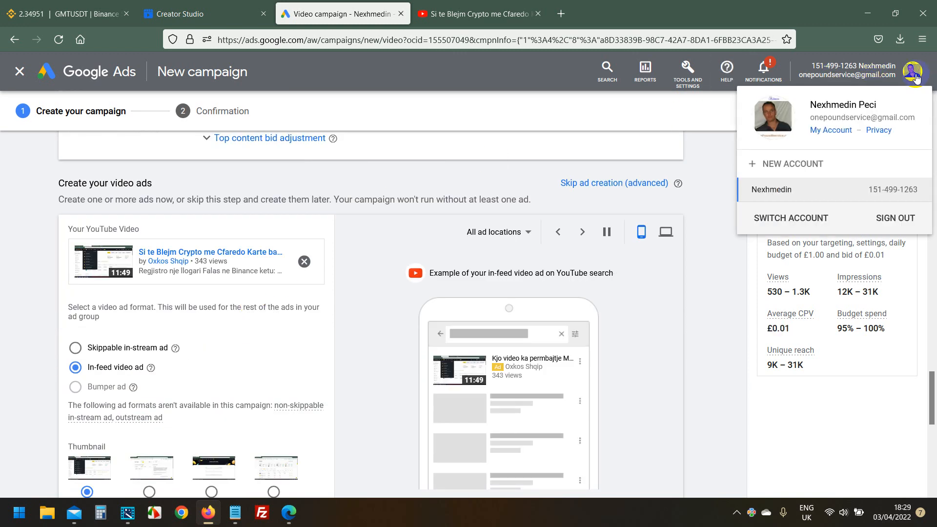
{"action": "left_click", "coordinate": [703, 115]}
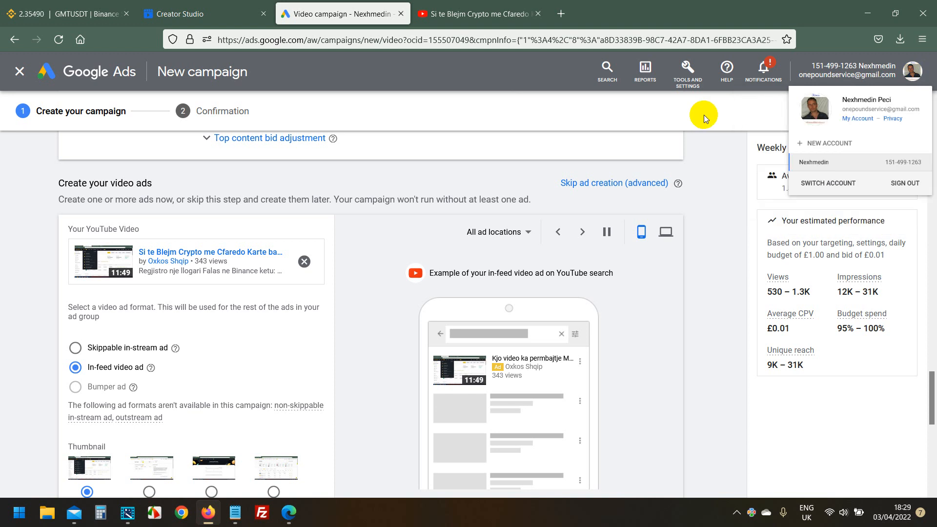
{"action": "left_click", "coordinate": [723, 79]}
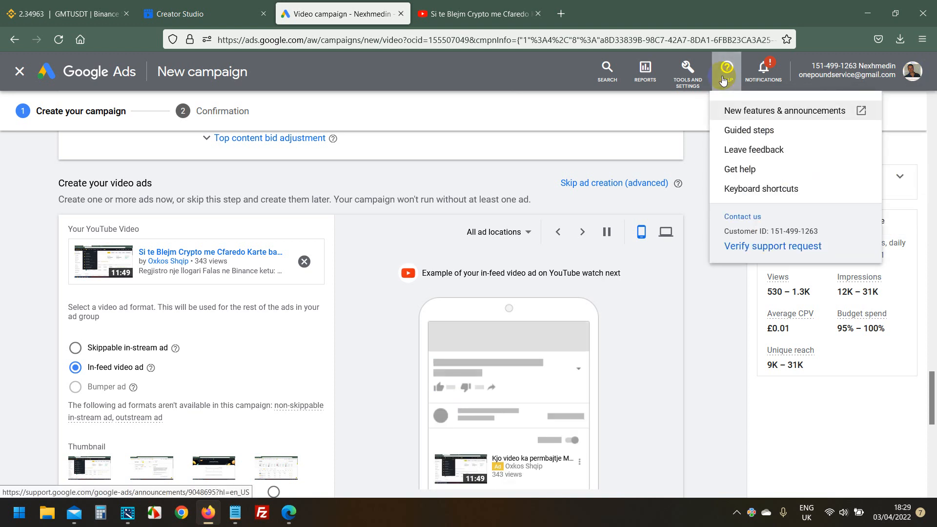
{"action": "left_click", "coordinate": [736, 216]}
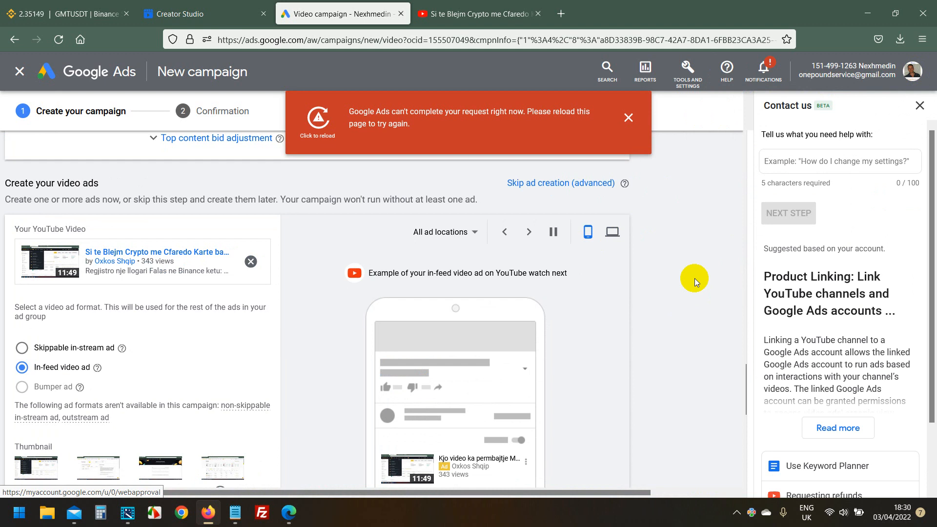
Look through the Contact us form and its suggested topics, dismiss the error message and place the cursor in the help question field.
{"action": "left_click", "coordinate": [803, 160]}
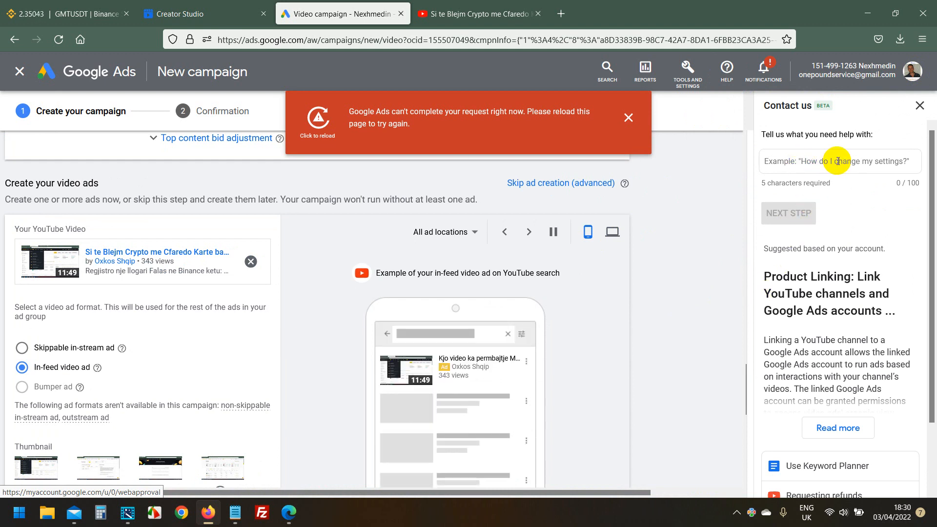
{"action": "scroll", "coordinate": [822, 309], "scroll_direction": "down", "scroll_amount": 1}
{"action": "scroll", "coordinate": [822, 309], "scroll_direction": "down", "scroll_amount": 3}
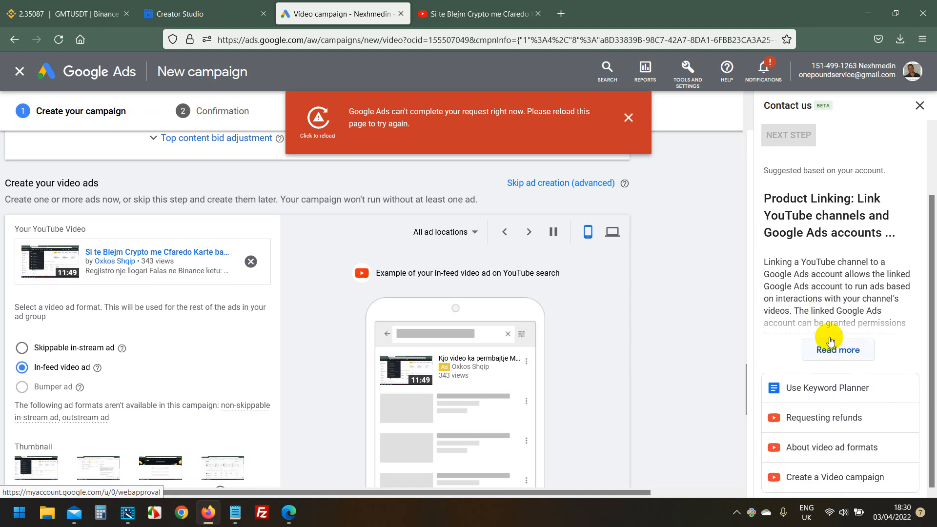
{"action": "scroll", "coordinate": [824, 329], "scroll_direction": "up", "scroll_amount": 3}
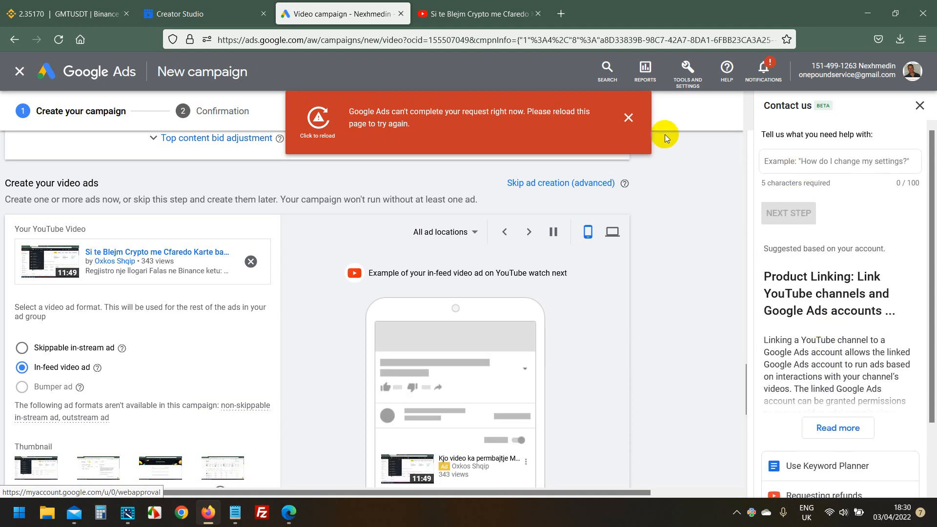
{"action": "left_click", "coordinate": [628, 118]}
{"action": "left_click", "coordinate": [796, 168]}
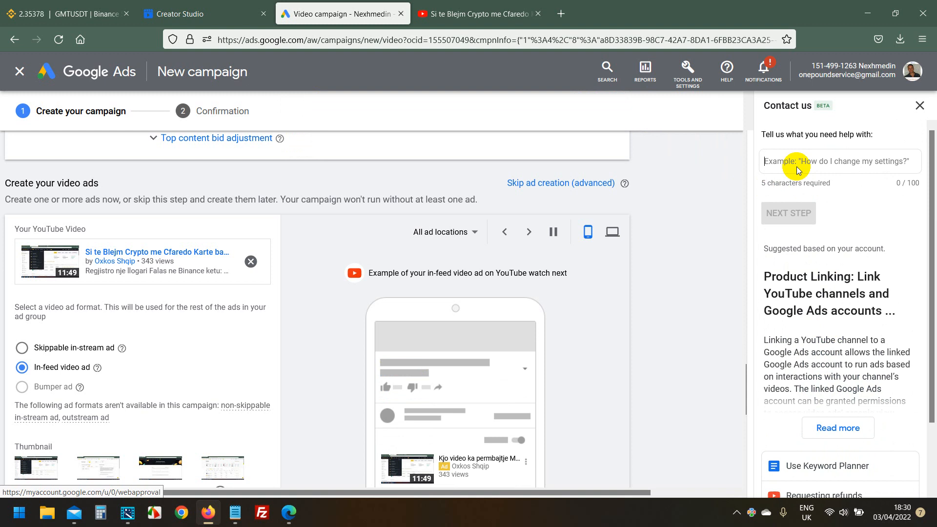
Enter "my video has not been accepted" as the help question and proceed to the next step.
{"action": "type", "text": "m"}
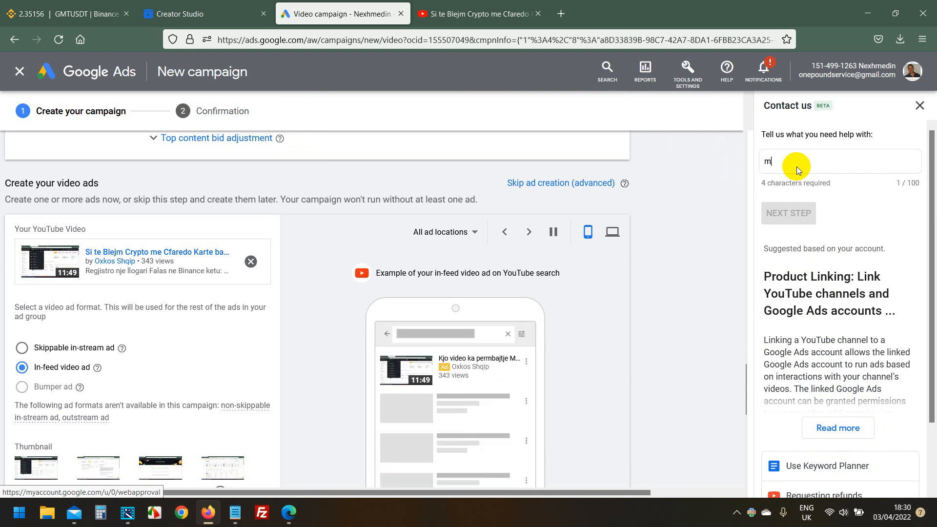
{"action": "type", "text": "y video "}
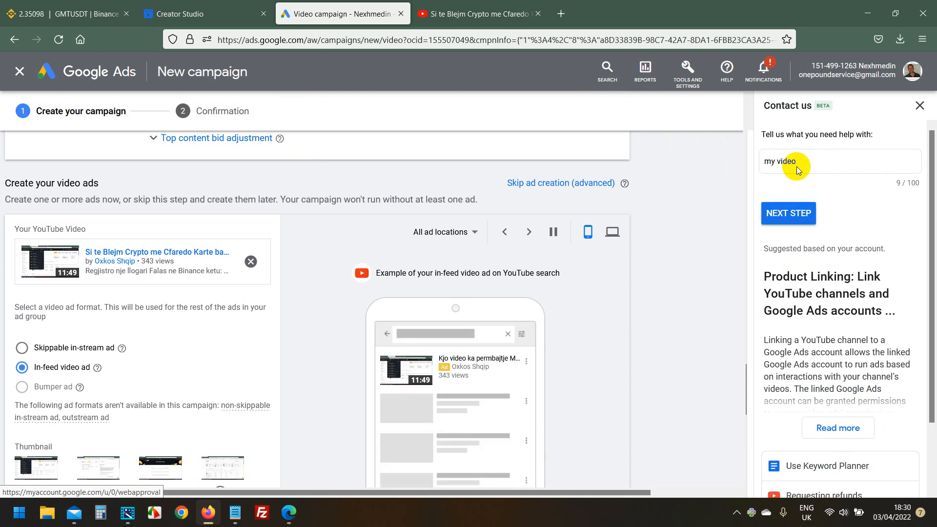
{"action": "type", "text": "has not been "}
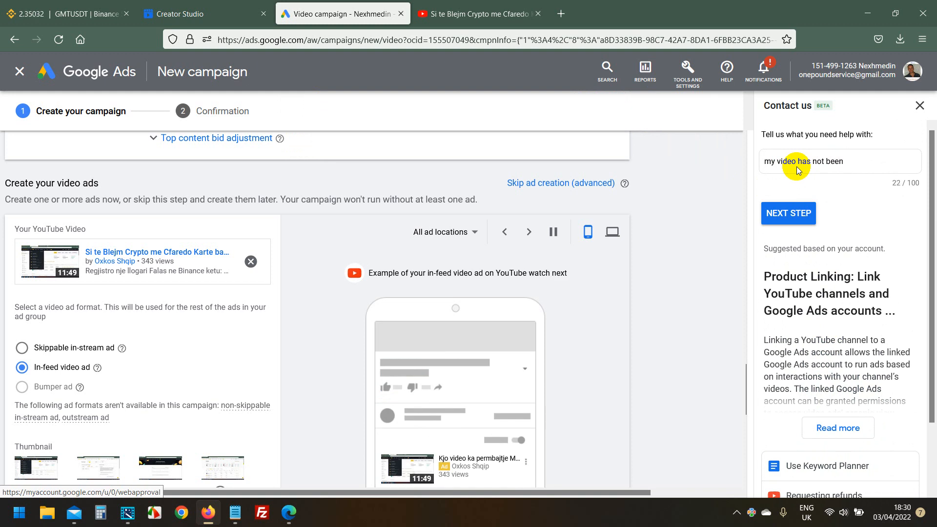
{"action": "type", "text": "accepted"}
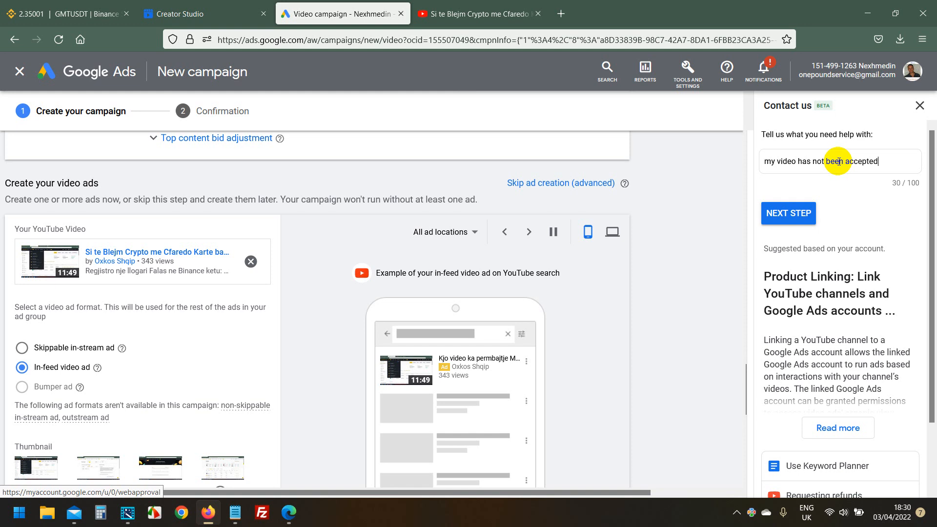
{"action": "left_click", "coordinate": [787, 214]}
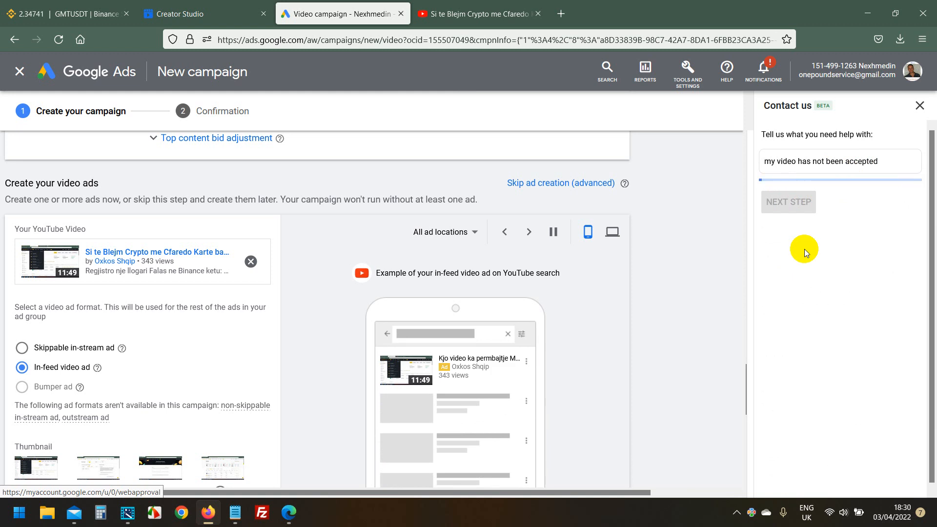
Search the web for "google ads phone number" in a new browser tab and look through the results.
{"action": "left_click", "coordinate": [559, 15]}
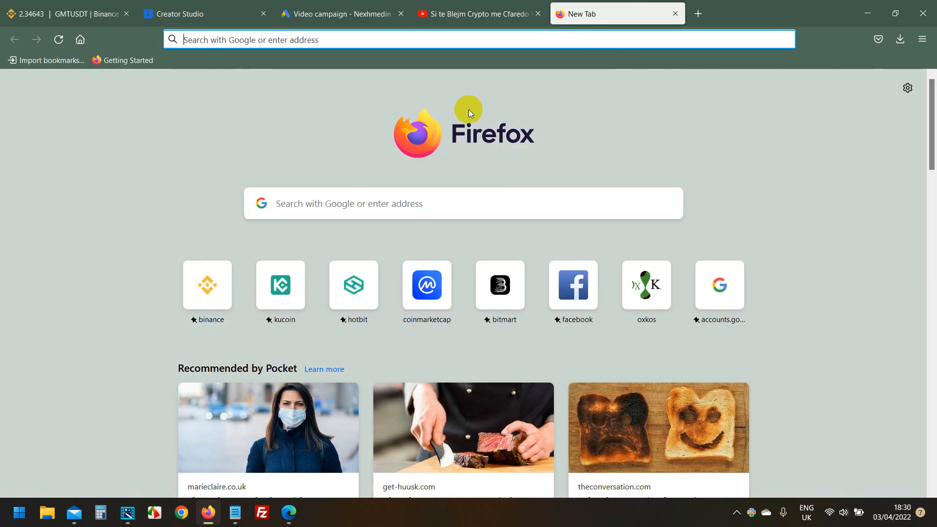
{"action": "type", "text": "goo"}
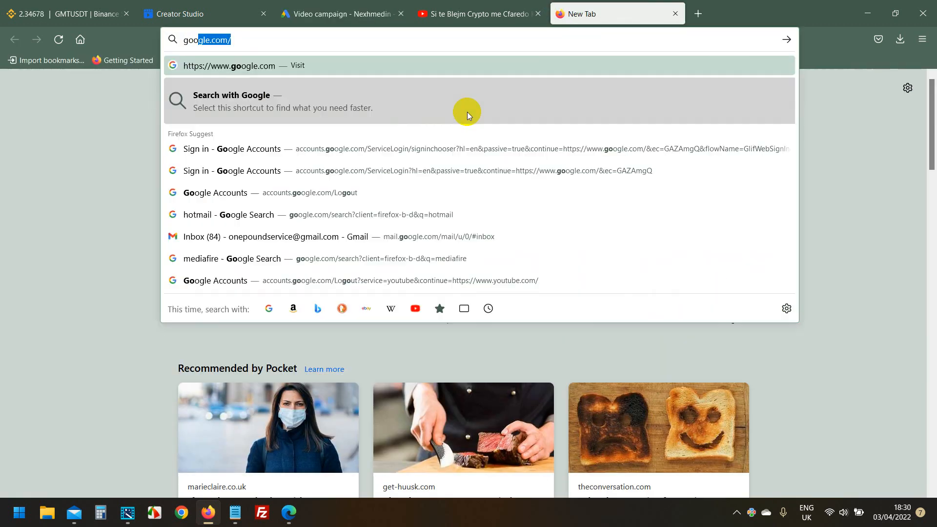
{"action": "type", "text": "gle ads phone number"}
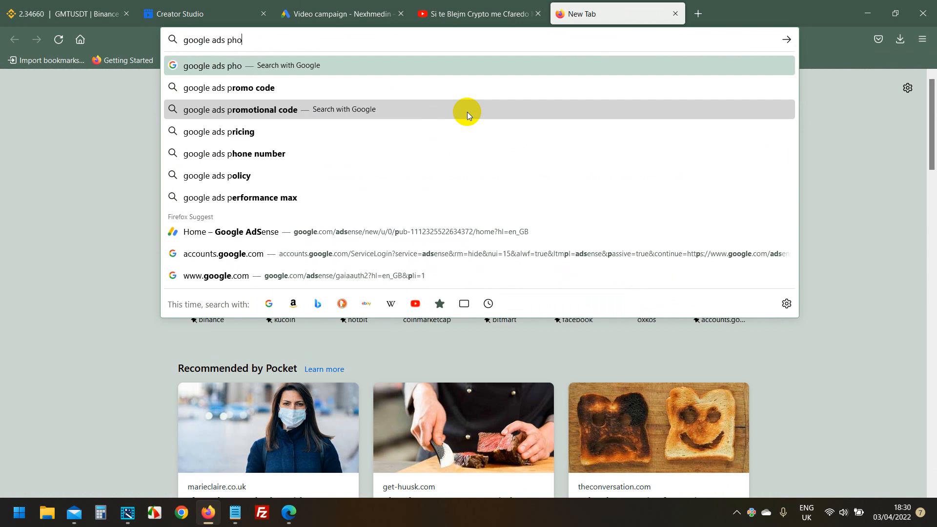
{"action": "key", "text": "Return"}
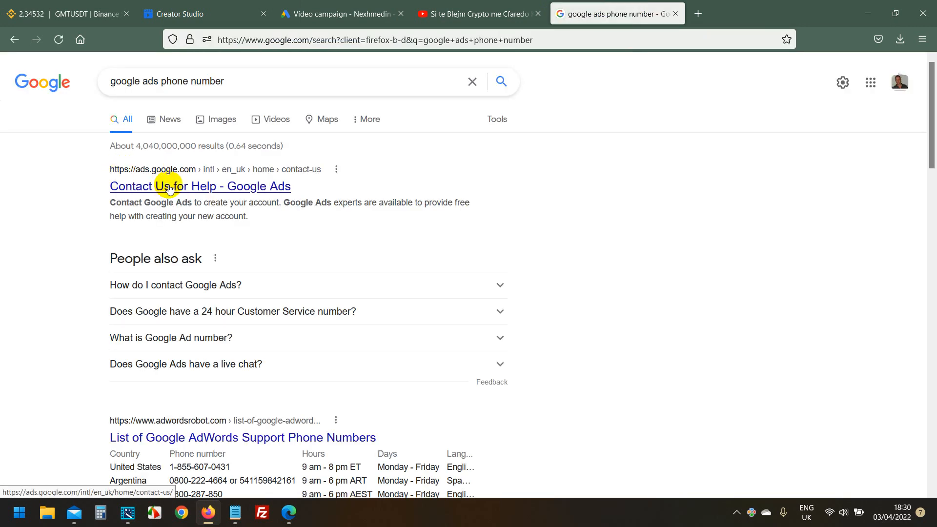
{"action": "scroll", "coordinate": [146, 188], "scroll_direction": "down", "scroll_amount": 2}
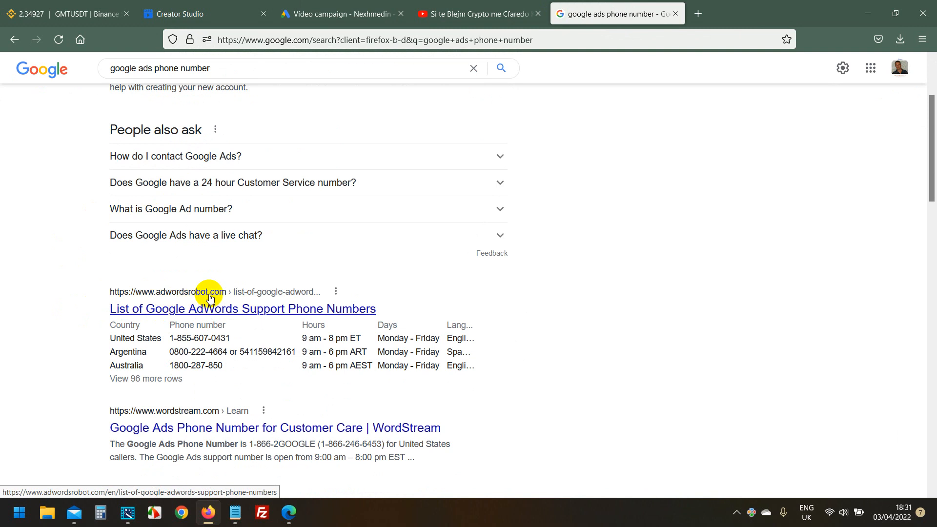
{"action": "scroll", "coordinate": [210, 298], "scroll_direction": "up", "scroll_amount": 3}
Open the "Contact Us for Help - Google Ads" result in a new tab and bring up its follow-up request form.
{"action": "right_click", "coordinate": [214, 193]}
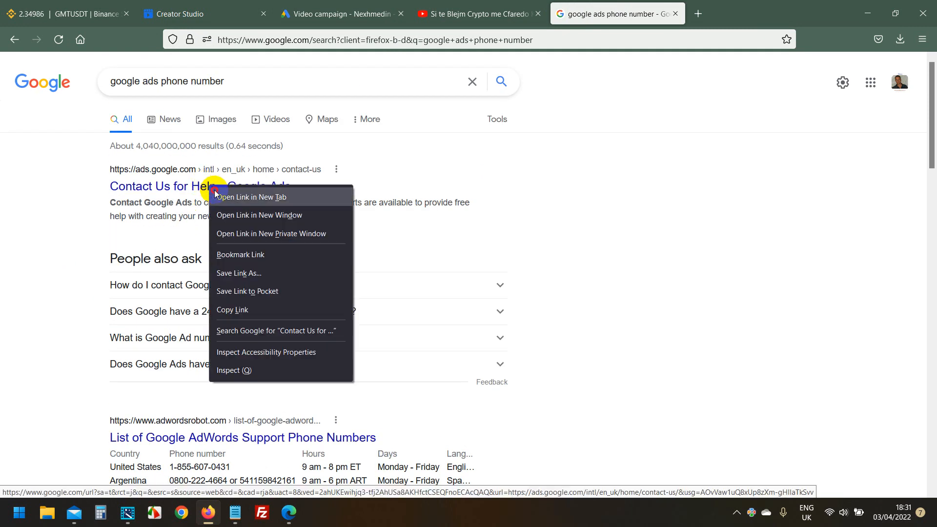
{"action": "left_click", "coordinate": [229, 196]}
{"action": "key", "text": "ctrl+Tab"}
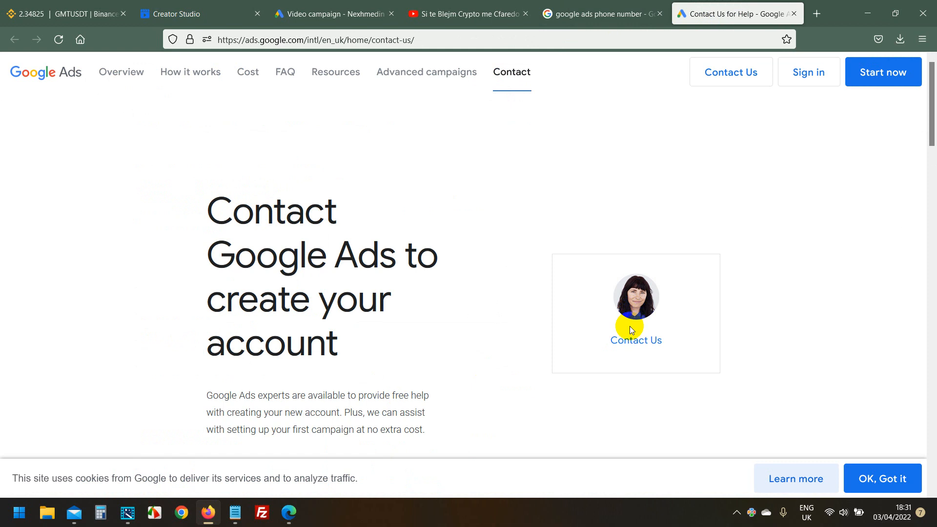
{"action": "scroll", "coordinate": [297, 298], "scroll_direction": "down", "scroll_amount": 4}
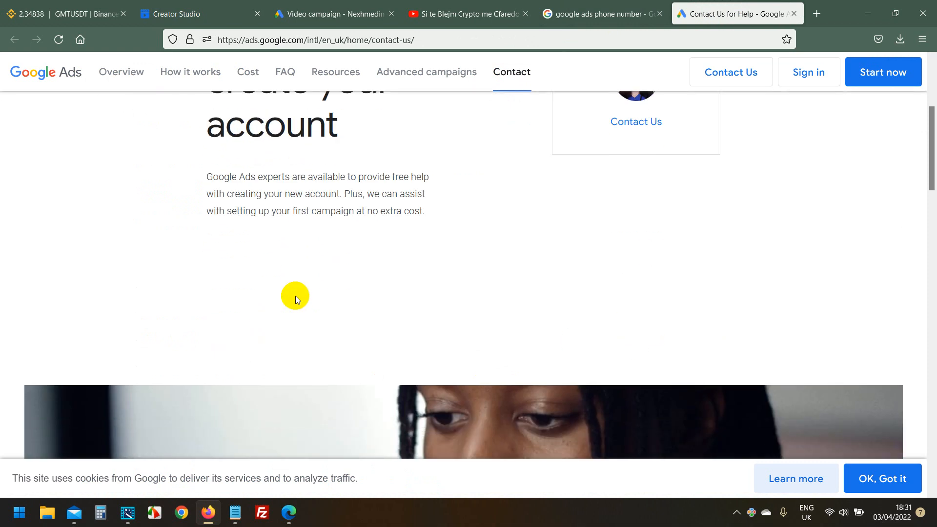
{"action": "scroll", "coordinate": [295, 296], "scroll_direction": "down", "scroll_amount": 10}
{"action": "scroll", "coordinate": [294, 296], "scroll_direction": "up", "scroll_amount": 6}
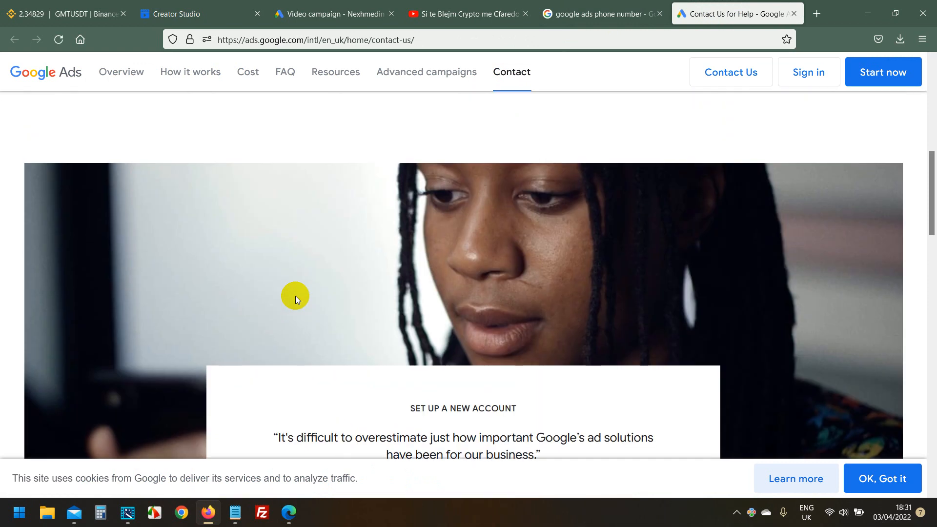
{"action": "scroll", "coordinate": [295, 296], "scroll_direction": "up", "scroll_amount": 5}
{"action": "left_click", "coordinate": [605, 214]}
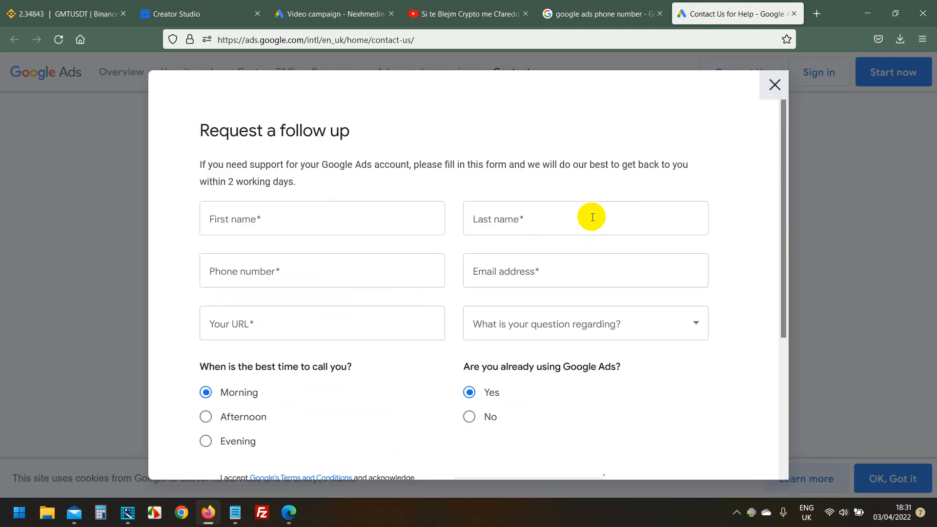
Go through the form's last name, phone number, email address and URL fields without filling them in.
{"action": "left_click", "coordinate": [464, 229]}
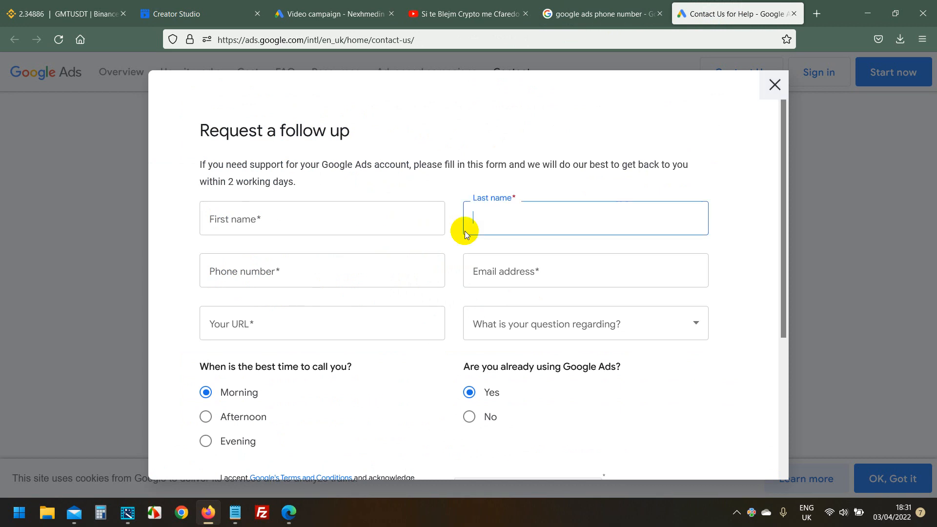
{"action": "left_click", "coordinate": [254, 266]}
{"action": "left_click", "coordinate": [508, 266]}
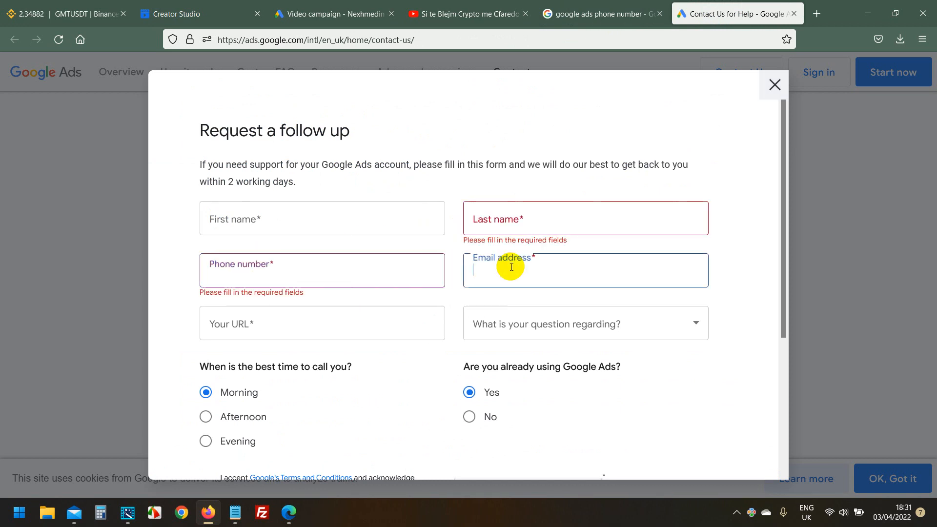
{"action": "left_click", "coordinate": [283, 331]}
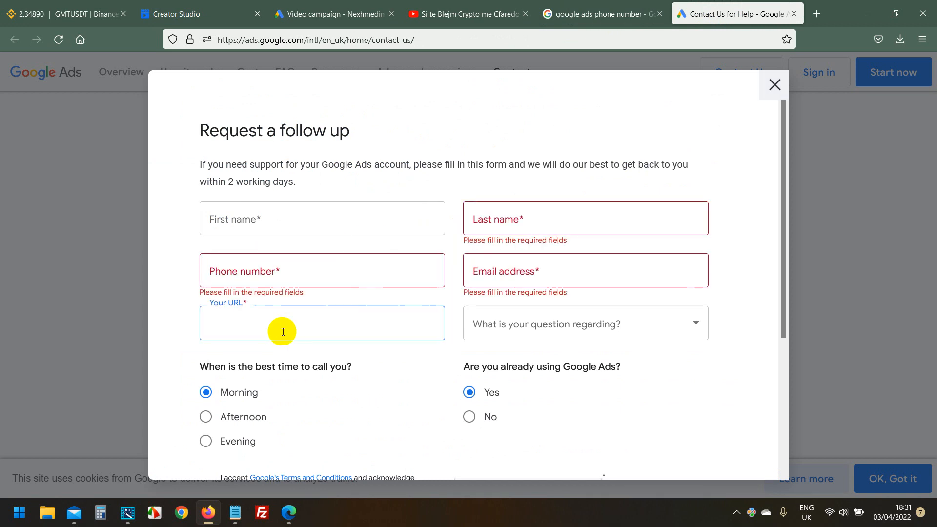
Set what the question is regarding to "To get help with my existing account".
{"action": "left_click", "coordinate": [527, 331]}
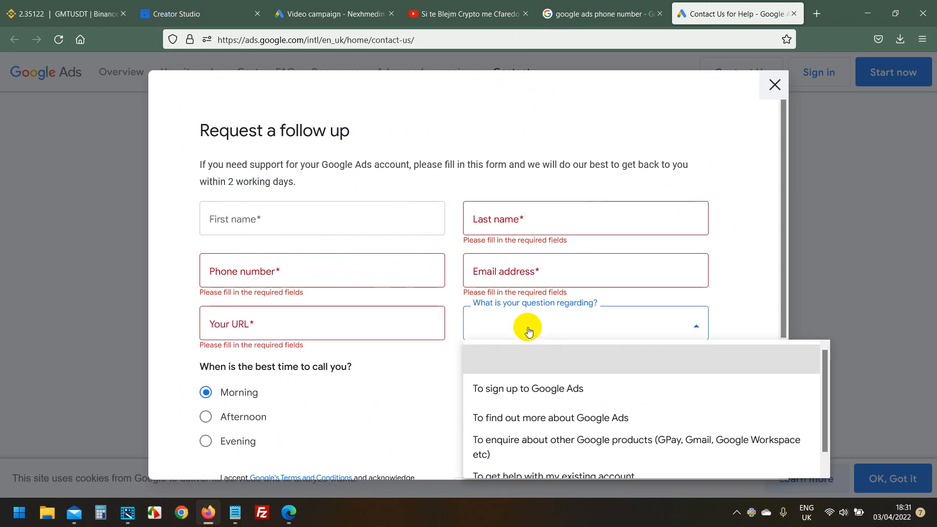
{"action": "scroll", "coordinate": [412, 320], "scroll_direction": "down", "scroll_amount": 3}
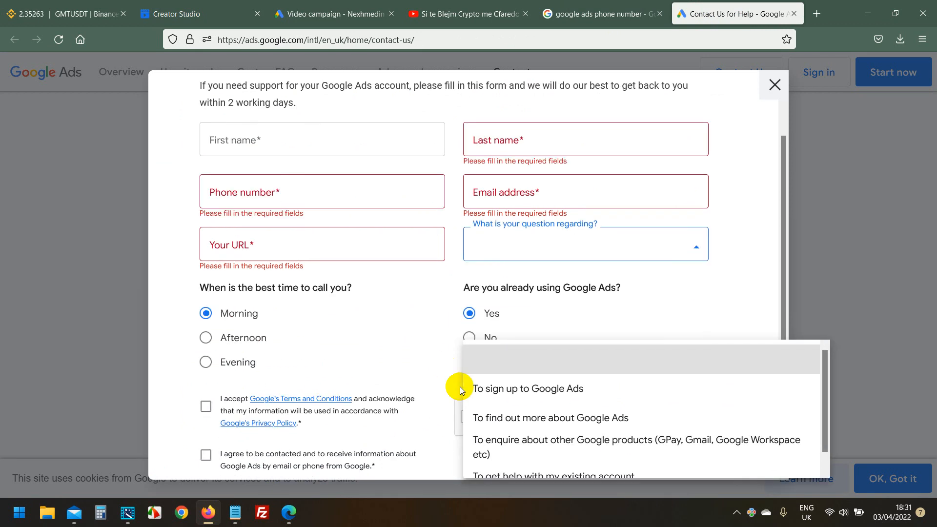
{"action": "left_click", "coordinate": [768, 232]}
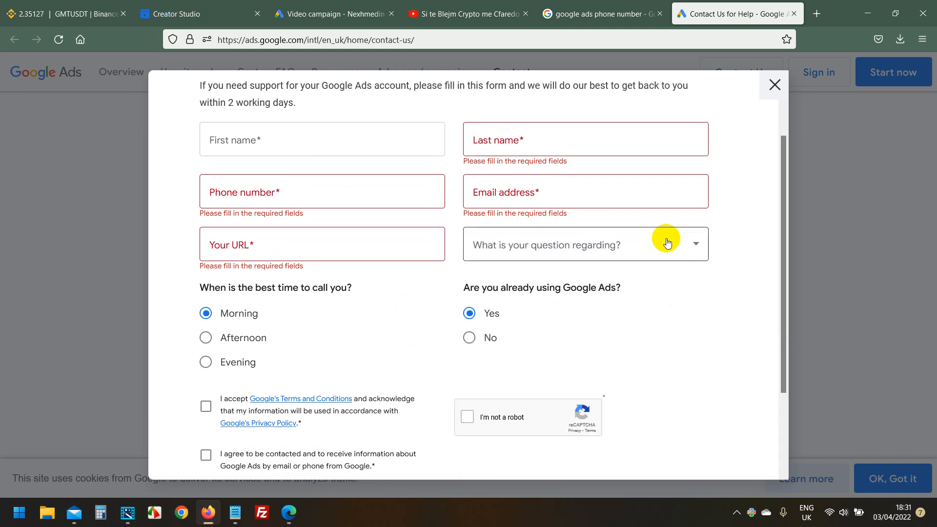
{"action": "left_click", "coordinate": [707, 258]}
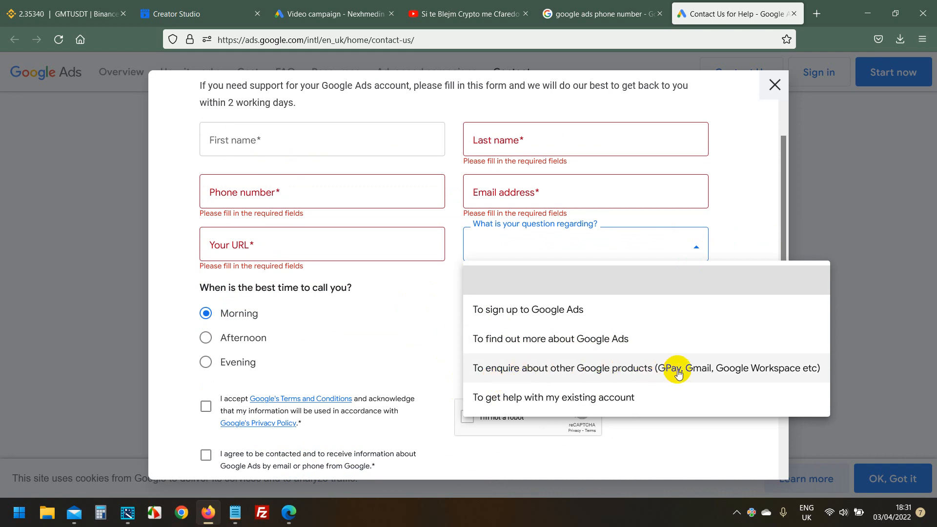
{"action": "left_click", "coordinate": [558, 399]}
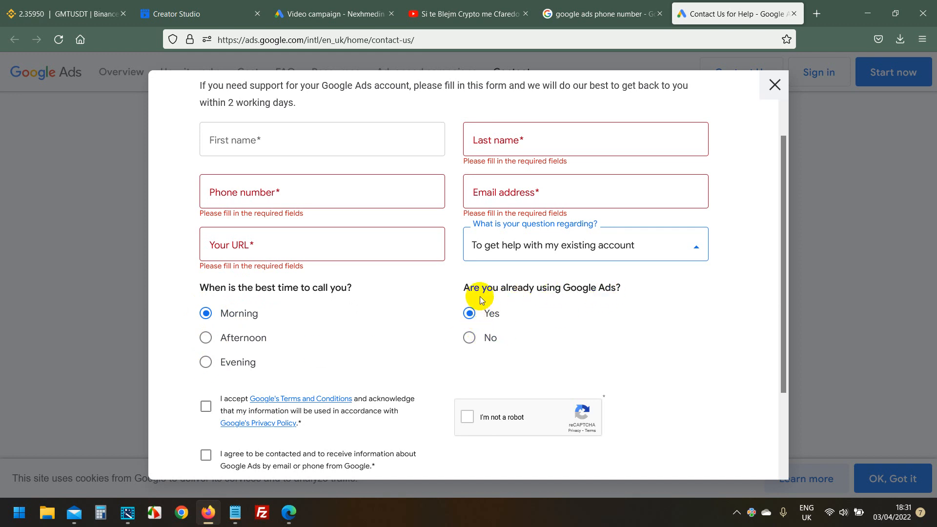
Accept Google's terms, agree to be contacted by email or phone, and complete the "I'm not a robot" check.
{"action": "left_click", "coordinate": [205, 407]}
{"action": "left_click", "coordinate": [205, 455]}
{"action": "left_click", "coordinate": [464, 419]}
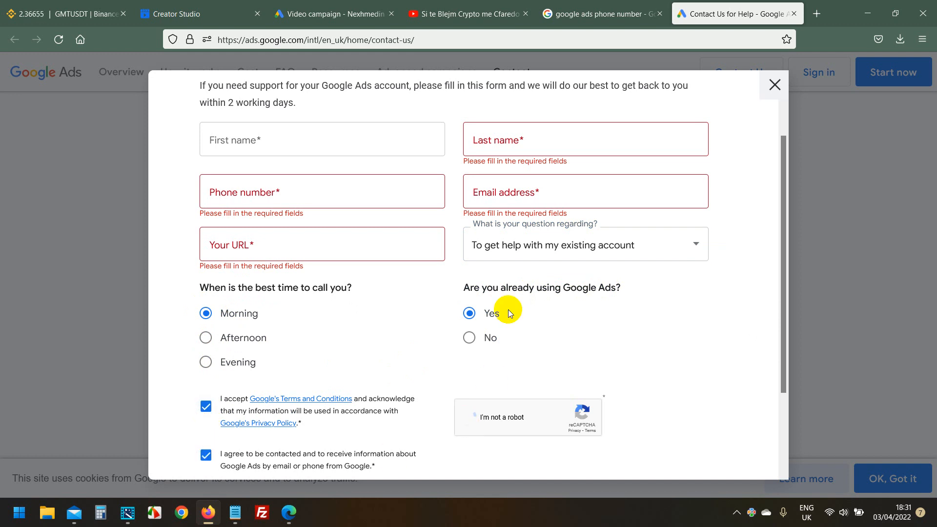
Review the whole follow-up request form down to its submit option, then close the form and the contact page without submitting.
{"action": "scroll", "coordinate": [508, 309], "scroll_direction": "down", "scroll_amount": 2}
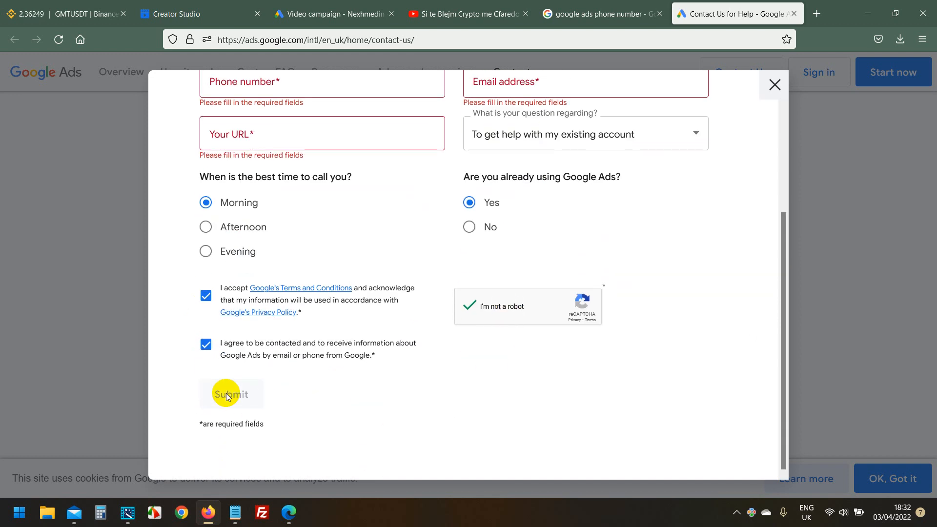
{"action": "scroll", "coordinate": [177, 356], "scroll_direction": "up", "scroll_amount": 4}
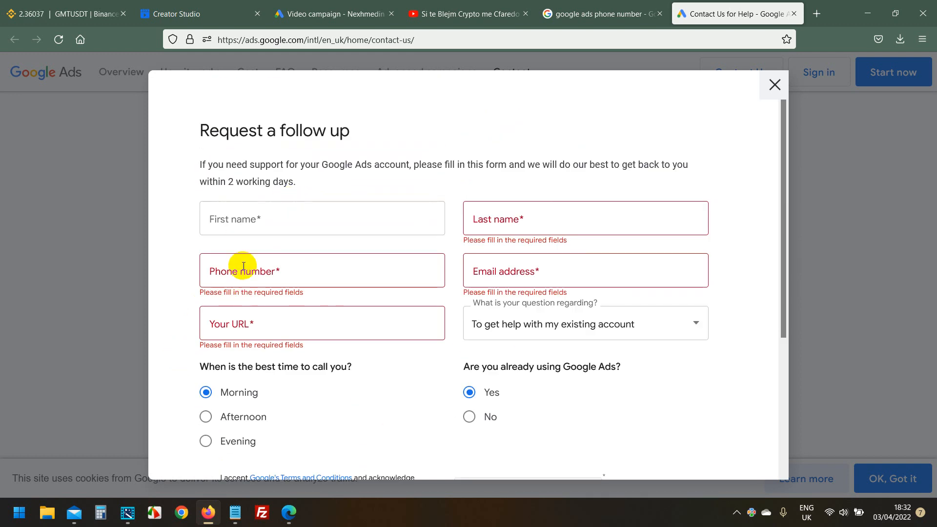
{"action": "scroll", "coordinate": [205, 332], "scroll_direction": "down", "scroll_amount": 4}
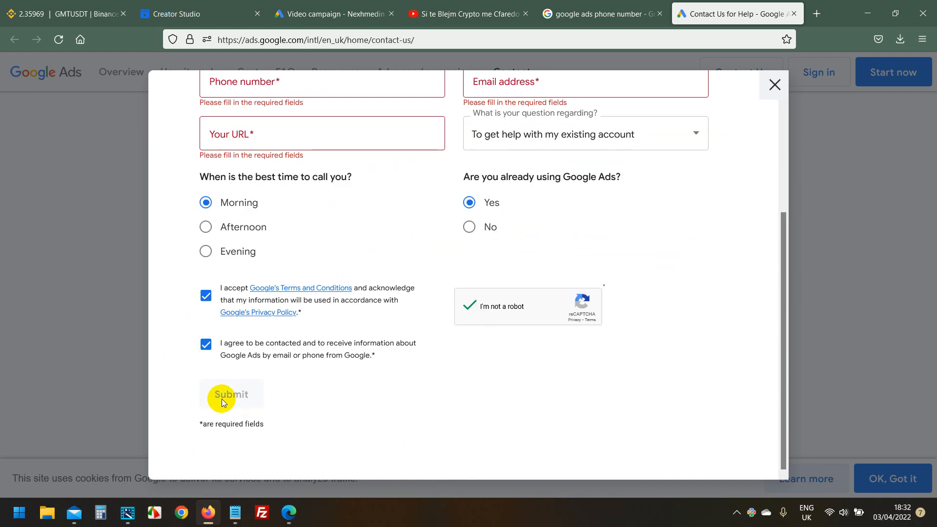
{"action": "scroll", "coordinate": [201, 383], "scroll_direction": "up", "scroll_amount": 4}
{"action": "scroll", "coordinate": [173, 331], "scroll_direction": "down", "scroll_amount": 4}
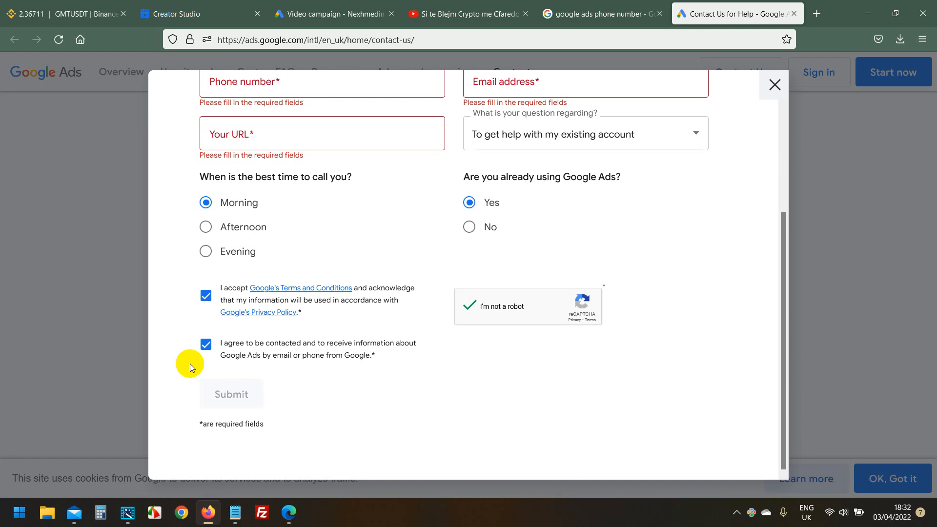
{"action": "scroll", "coordinate": [189, 364], "scroll_direction": "up", "scroll_amount": 4}
{"action": "left_click", "coordinate": [764, 82]}
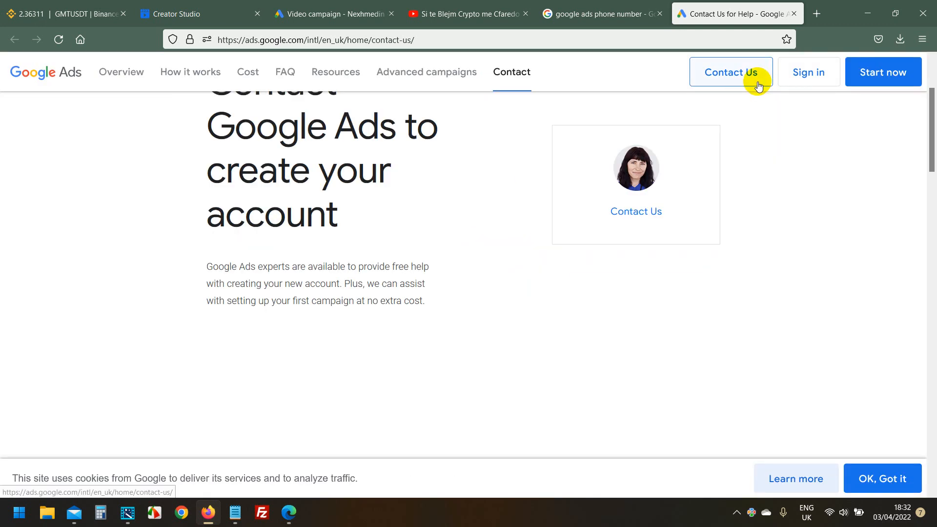
{"action": "left_click", "coordinate": [793, 14]}
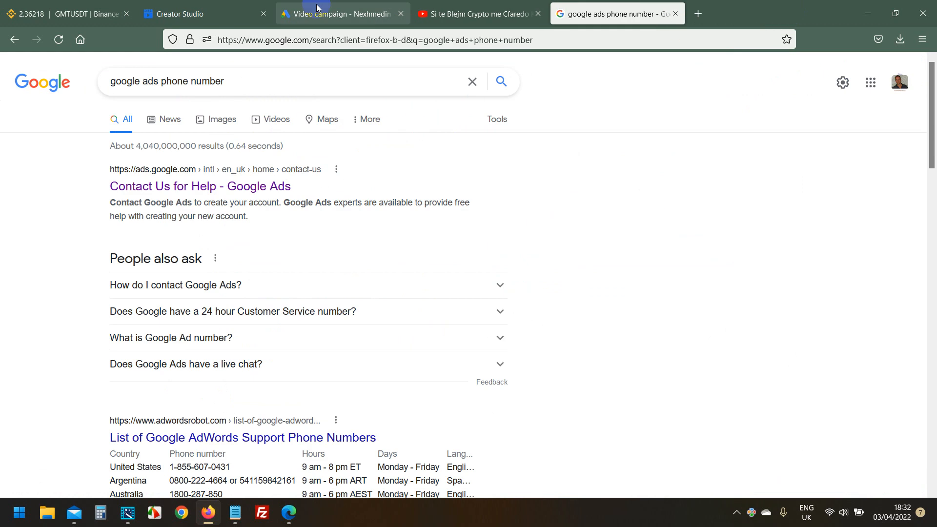
Return to the video campaign, dismiss the connection error, check the signed-in account's details and highlight its customer ID.
{"action": "left_click", "coordinate": [317, 8]}
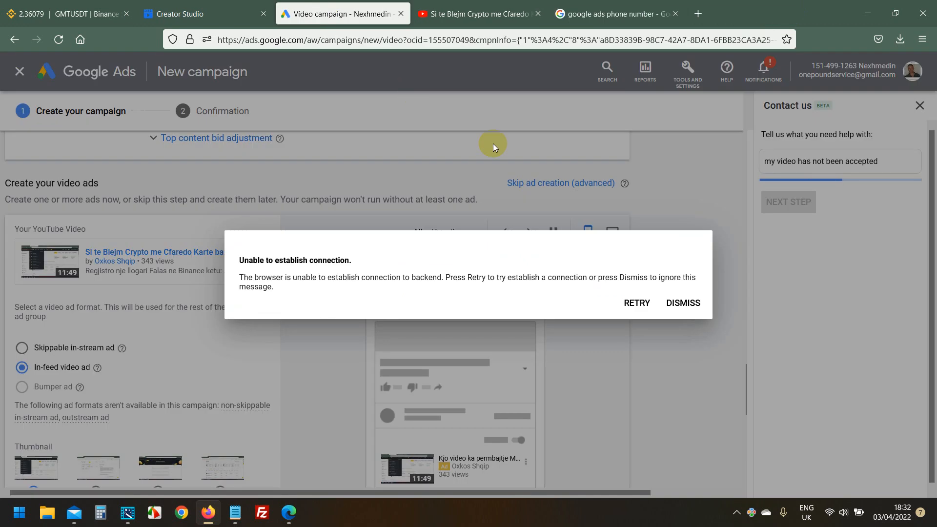
{"action": "left_click", "coordinate": [675, 303]}
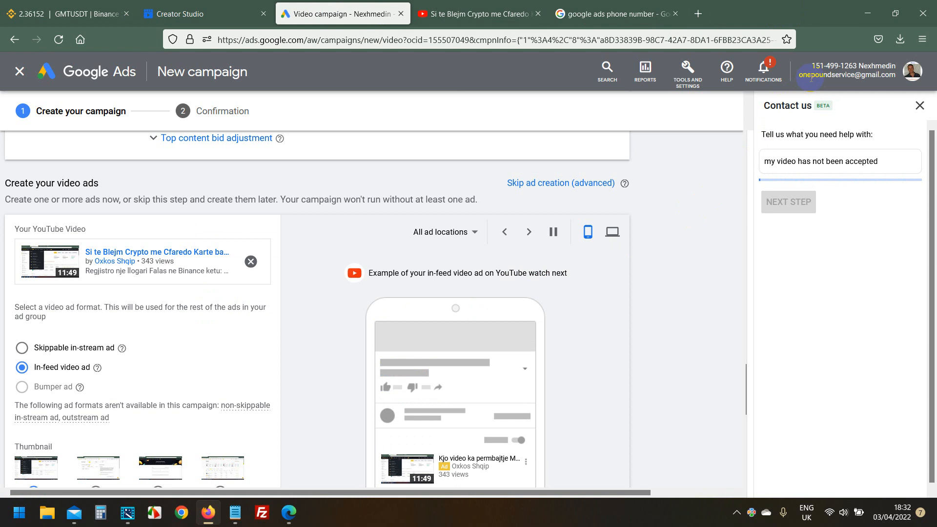
{"action": "left_click", "coordinate": [908, 73]}
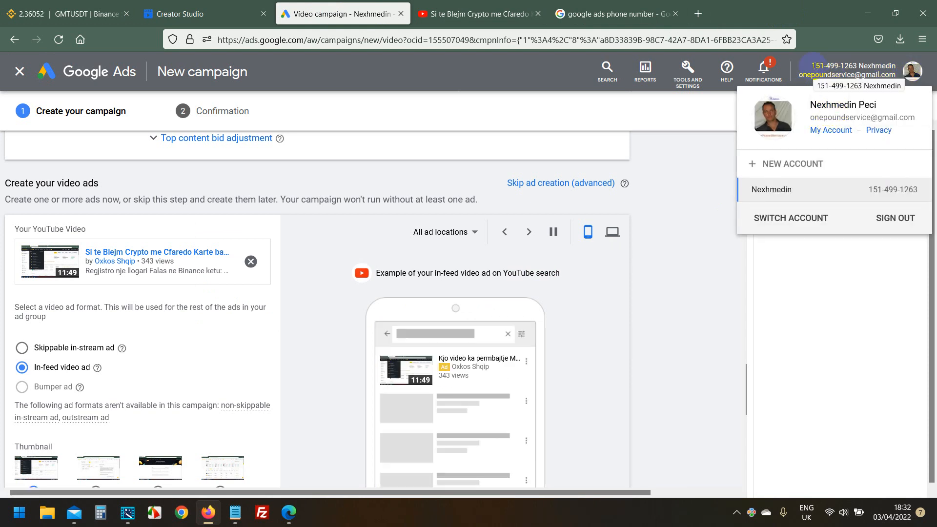
{"action": "left_click_drag", "start_coordinate": [813, 65], "coordinate": [857, 65]}
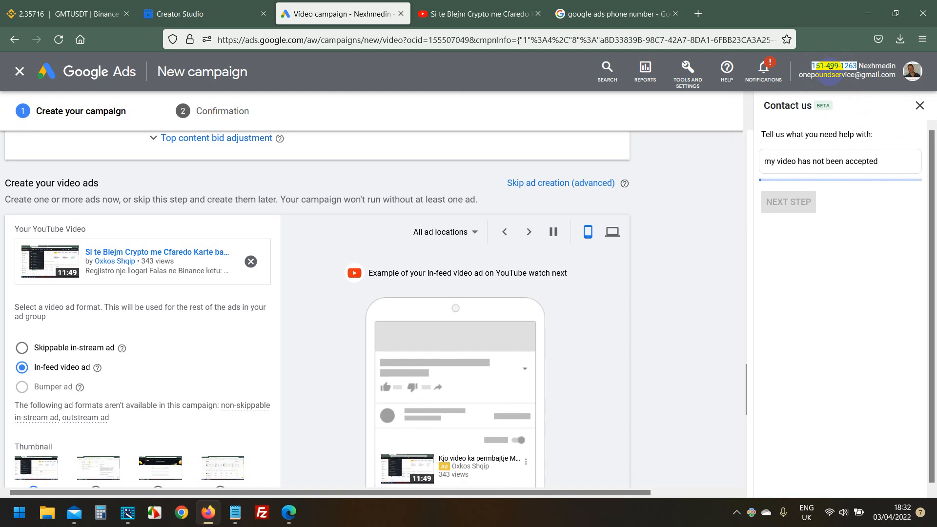
{"action": "mouse_move", "coordinate": [830, 69]}
{"action": "left_mouse_down"}
{"action": "mouse_move", "coordinate": [818, 70]}
{"action": "mouse_move", "coordinate": [827, 73]}
{"action": "left_mouse_up"}
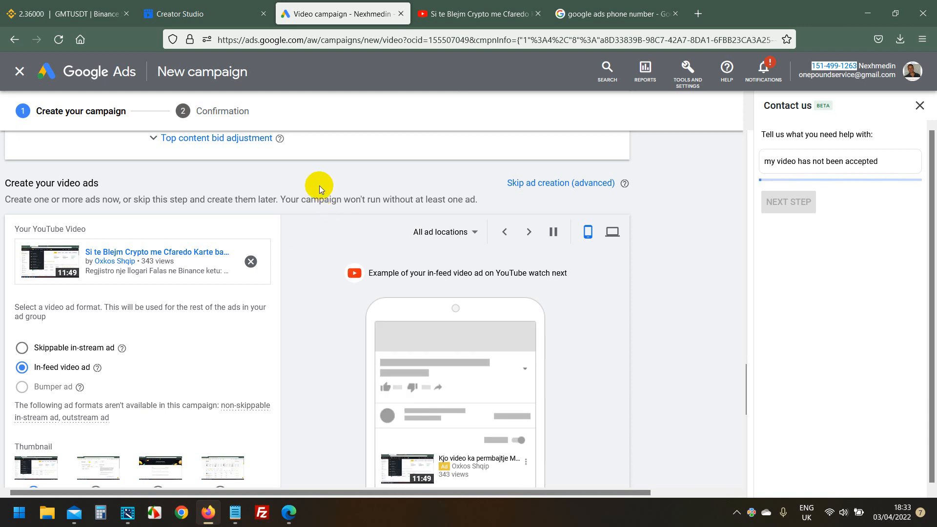
Leave the new campaign without saving it and dismiss the reload message on the account overview.
{"action": "left_click", "coordinate": [20, 71]}
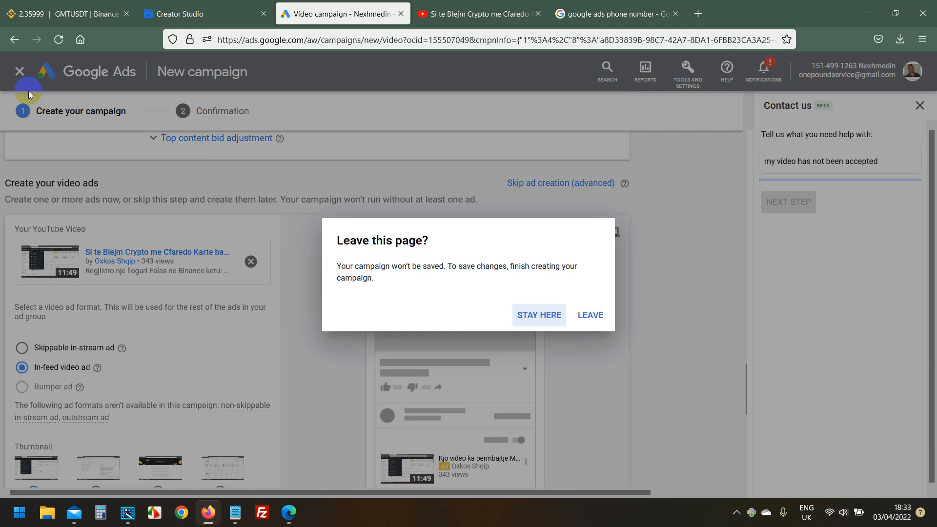
{"action": "left_click", "coordinate": [594, 317]}
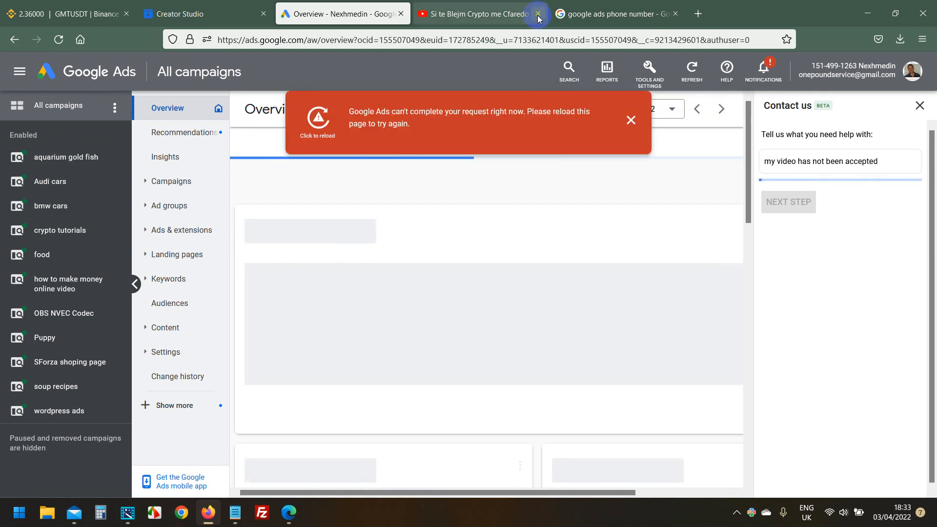
{"action": "left_click", "coordinate": [629, 120]}
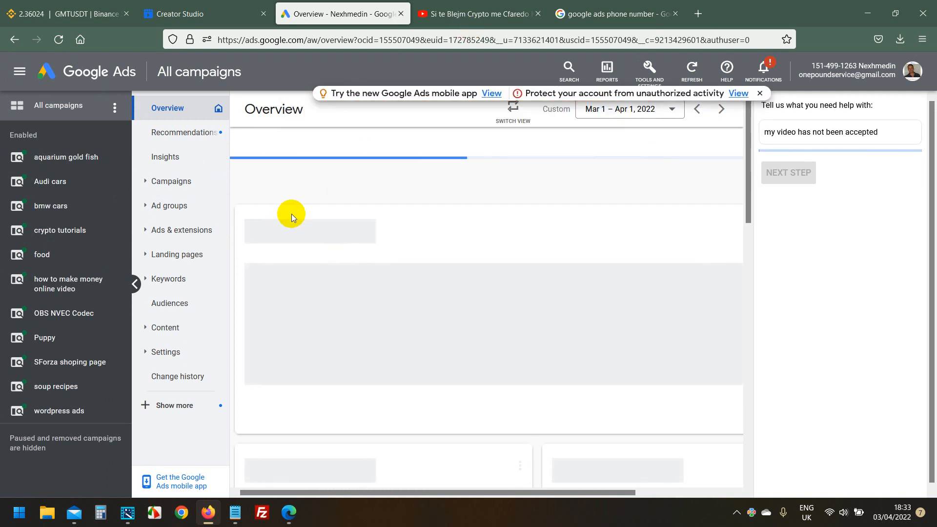